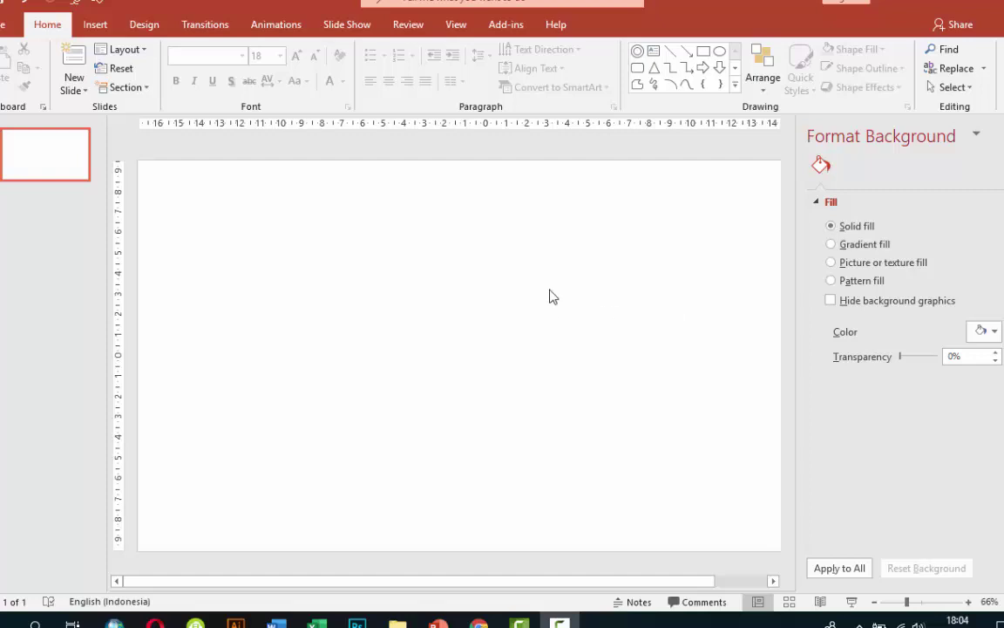
Add a text box at the slide's top-left reading 'INFORGRAFIK MENARIK', correcting the typo
scroll(550, 296, down, 1)
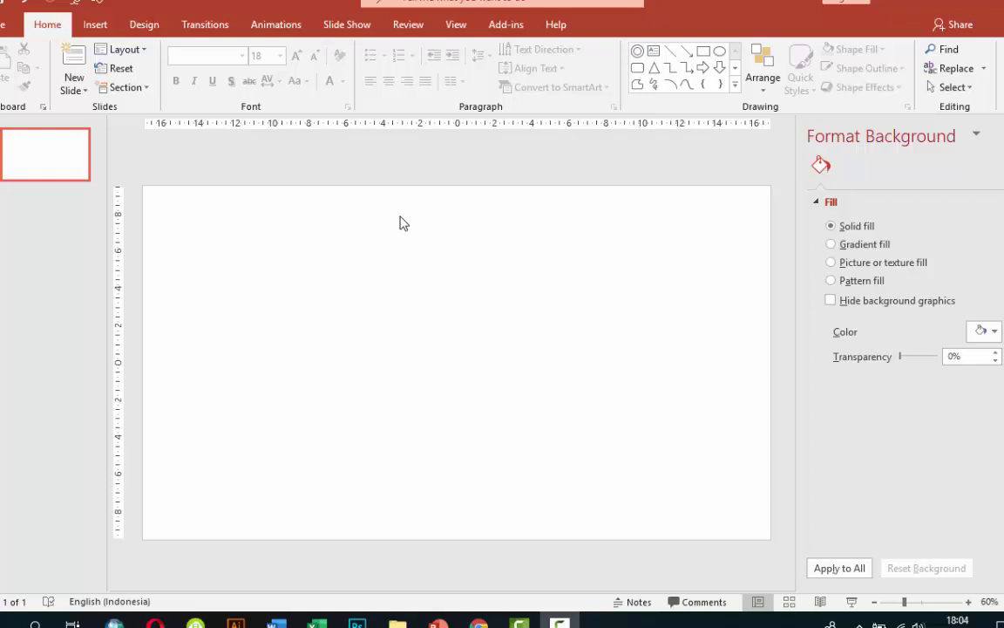
click(94, 23)
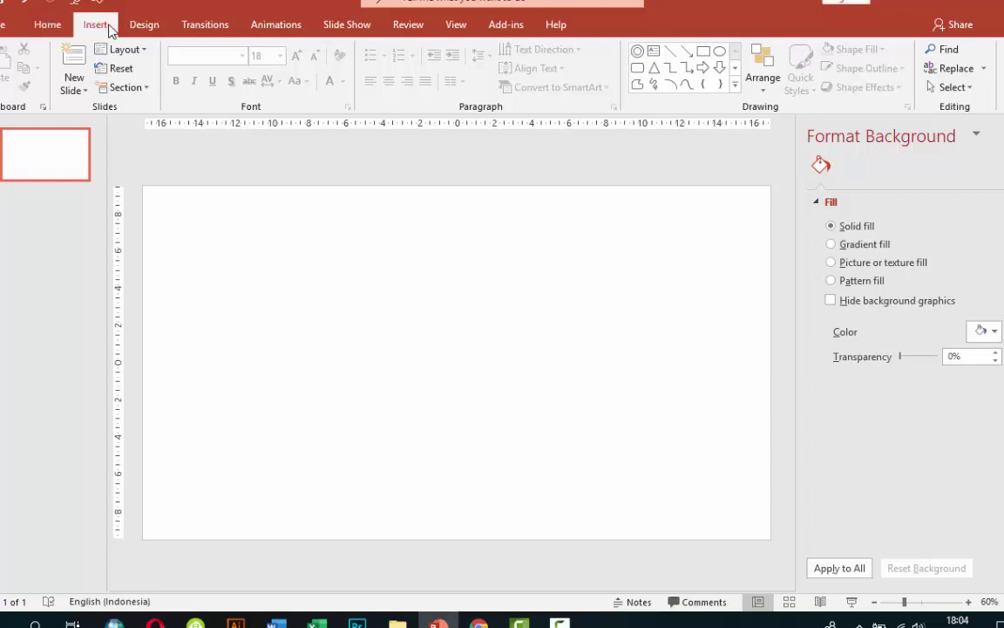
click(645, 75)
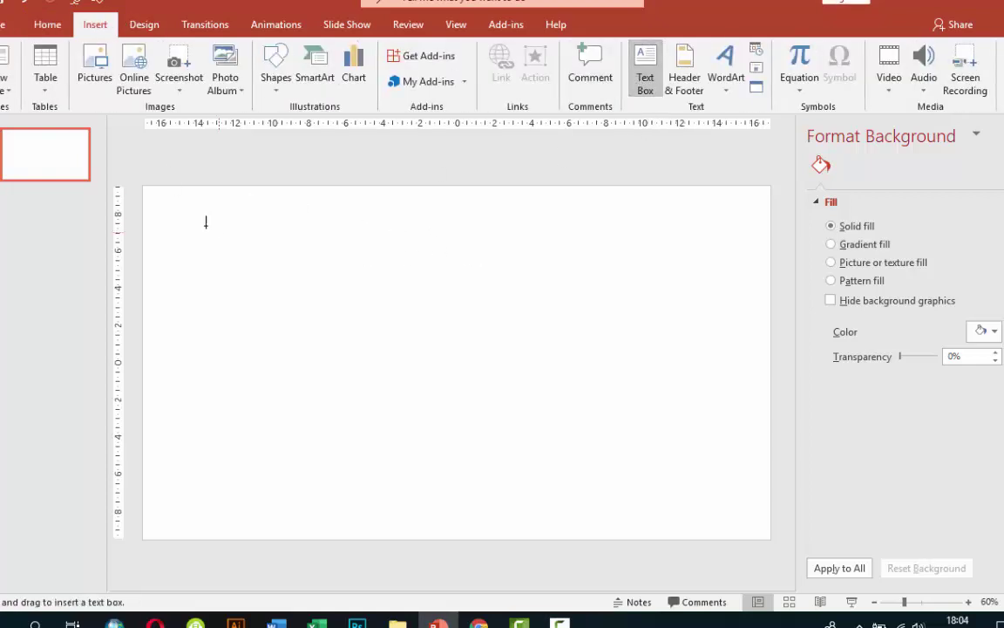
drag(161, 205, 306, 236)
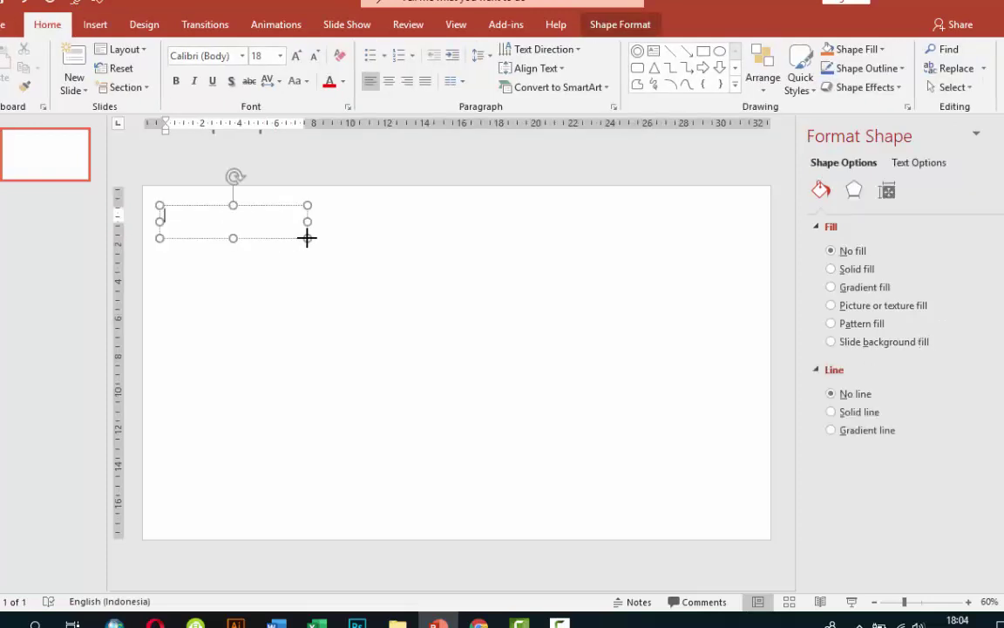
text(INFORG)
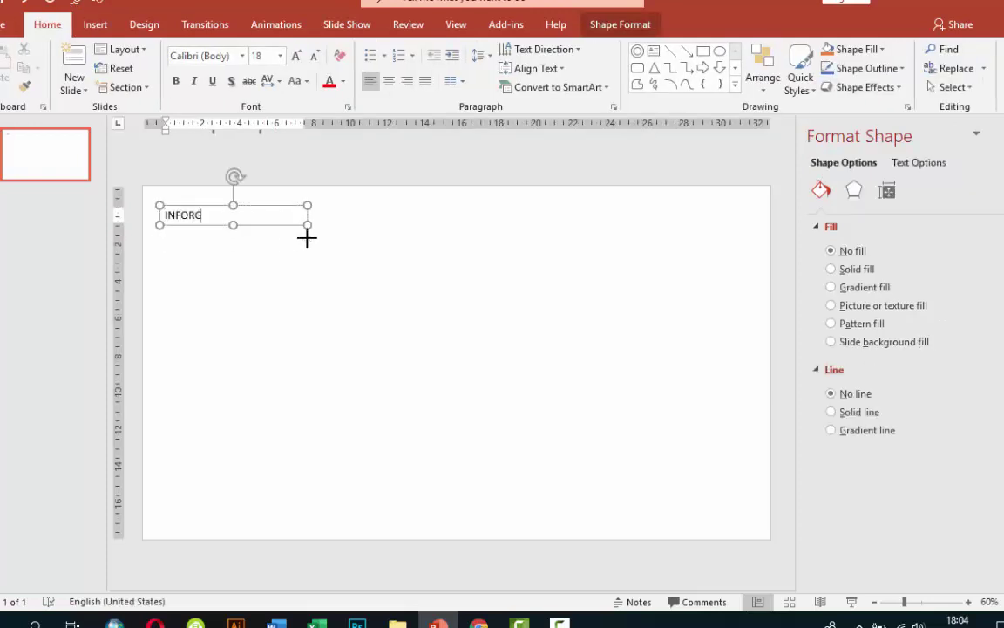
text(RAIK)
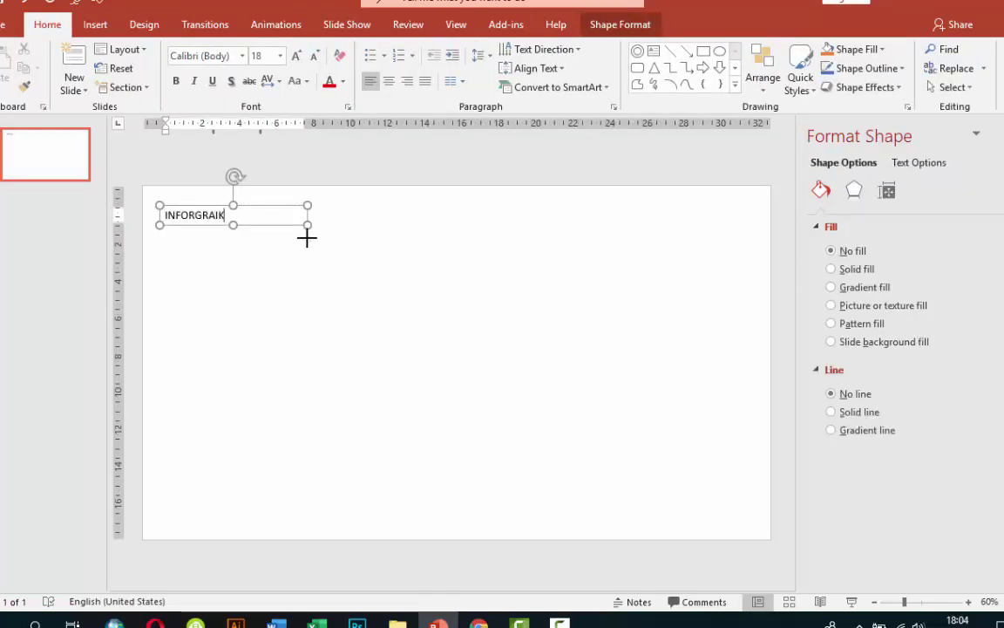
key(BackSpace)
text(FIK MENARIK)
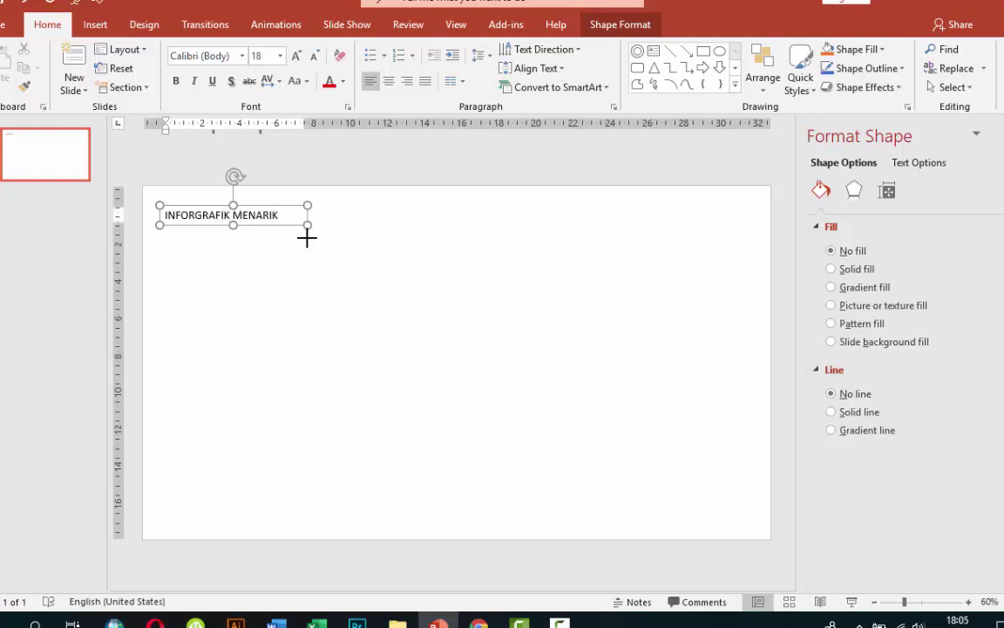
Set the title to Gotham Bold, 24 pt, and widen the box to keep it on one line
click(283, 212)
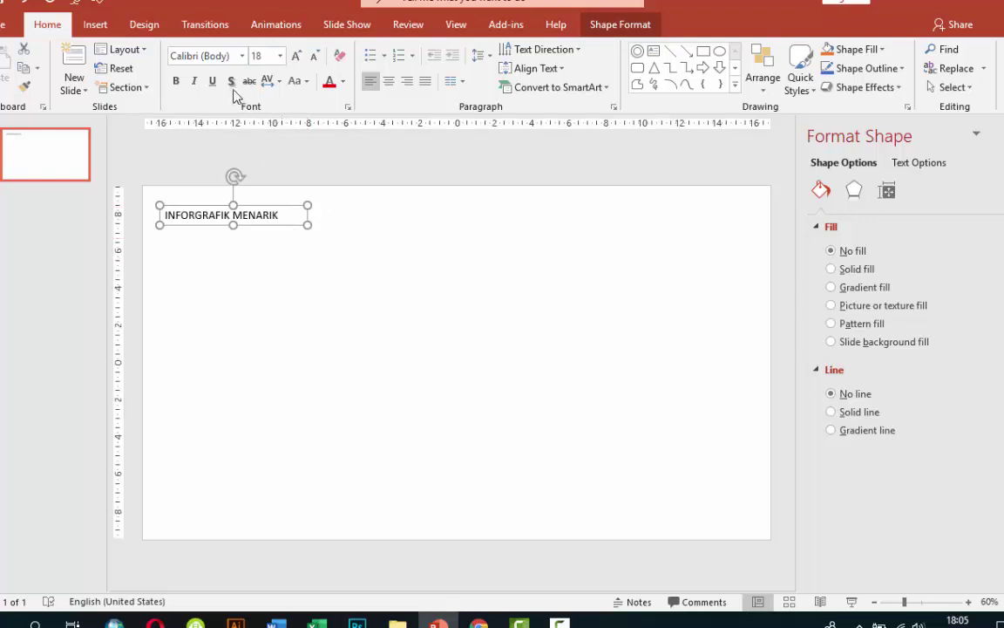
click(227, 61)
text(Gotham Bold)
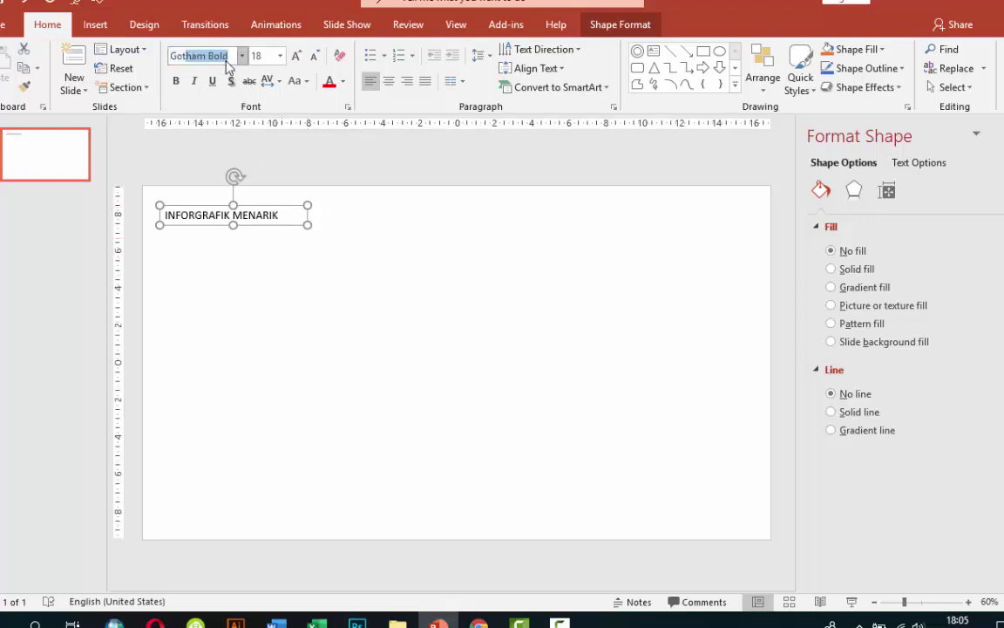
key(Return)
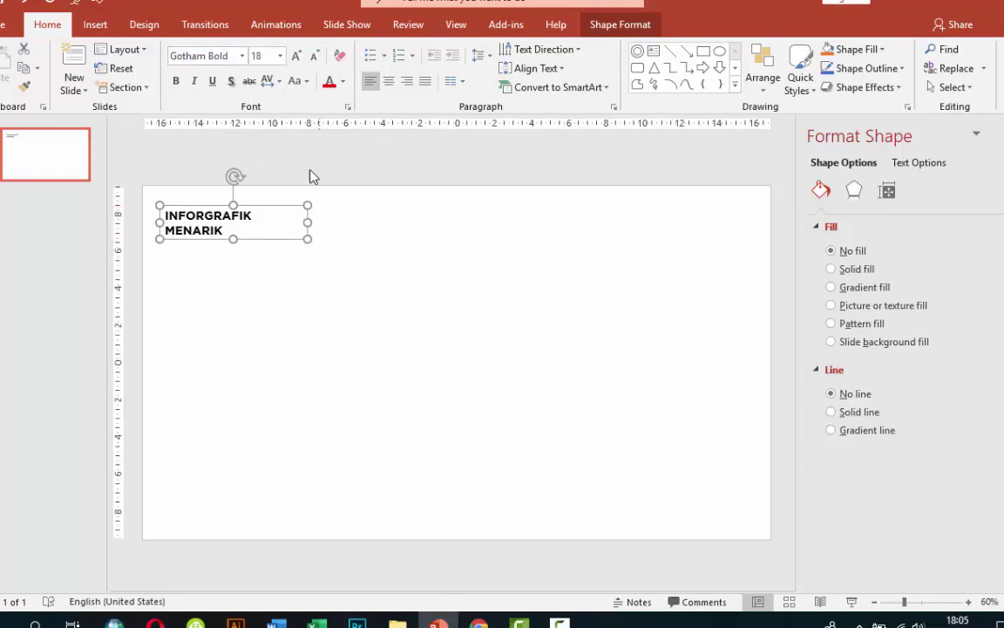
drag(303, 224, 353, 224)
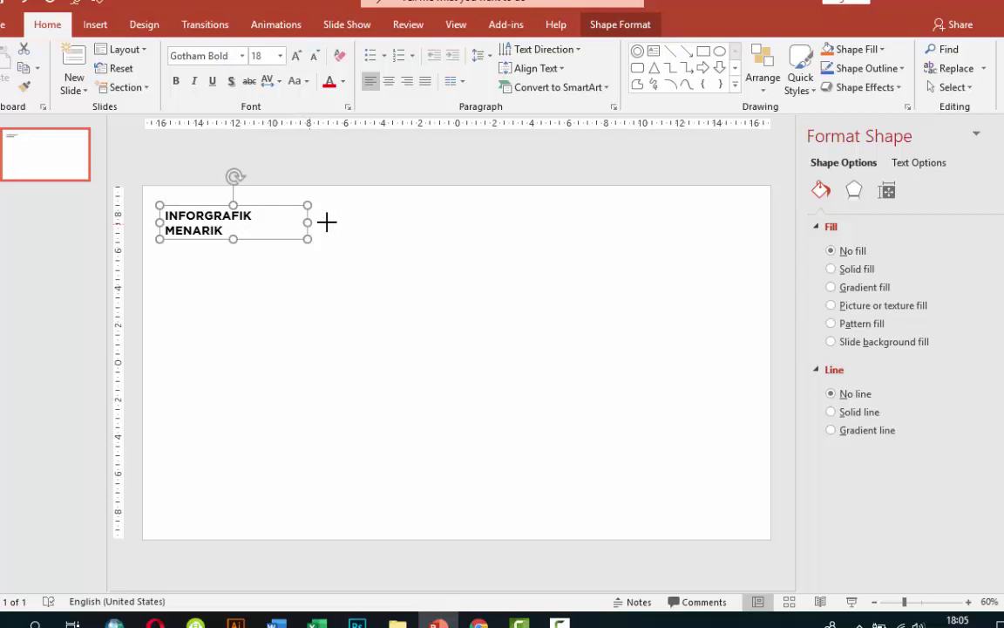
click(281, 56)
click(260, 199)
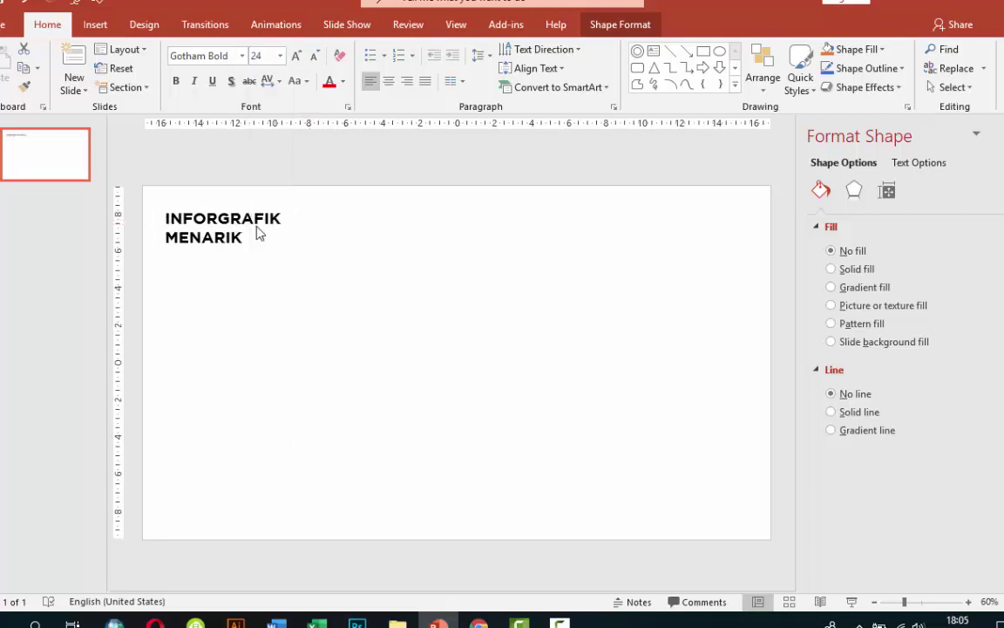
drag(359, 224, 404, 225)
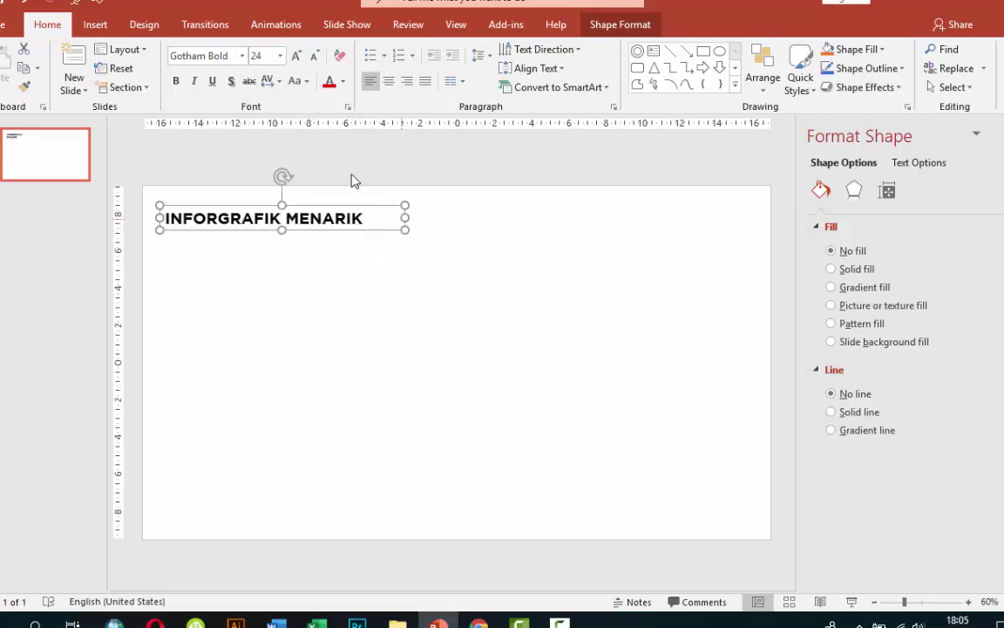
Colour the word MENARIK blue
double_click(349, 224)
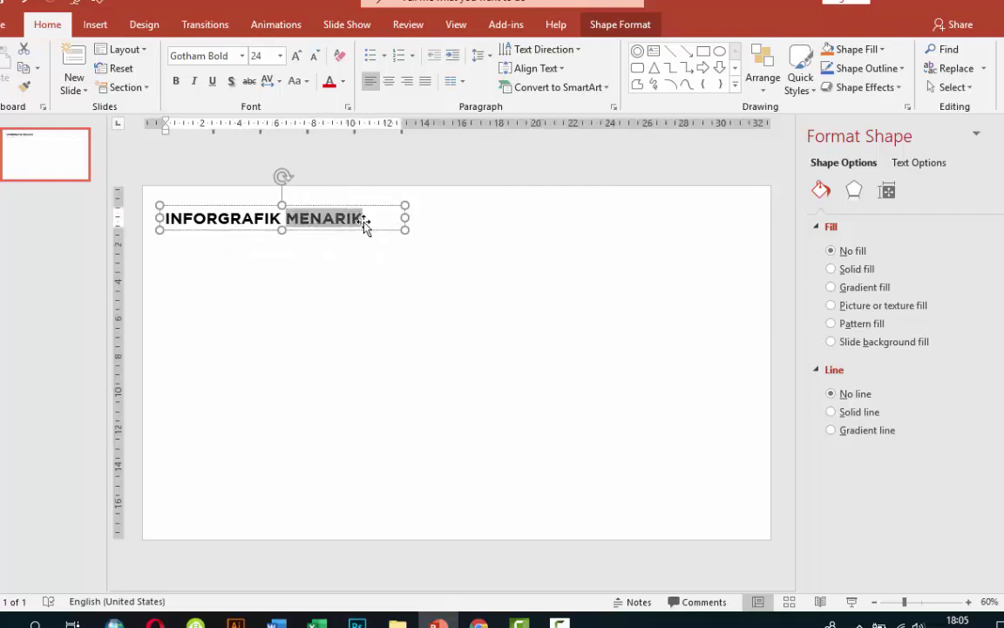
click(343, 81)
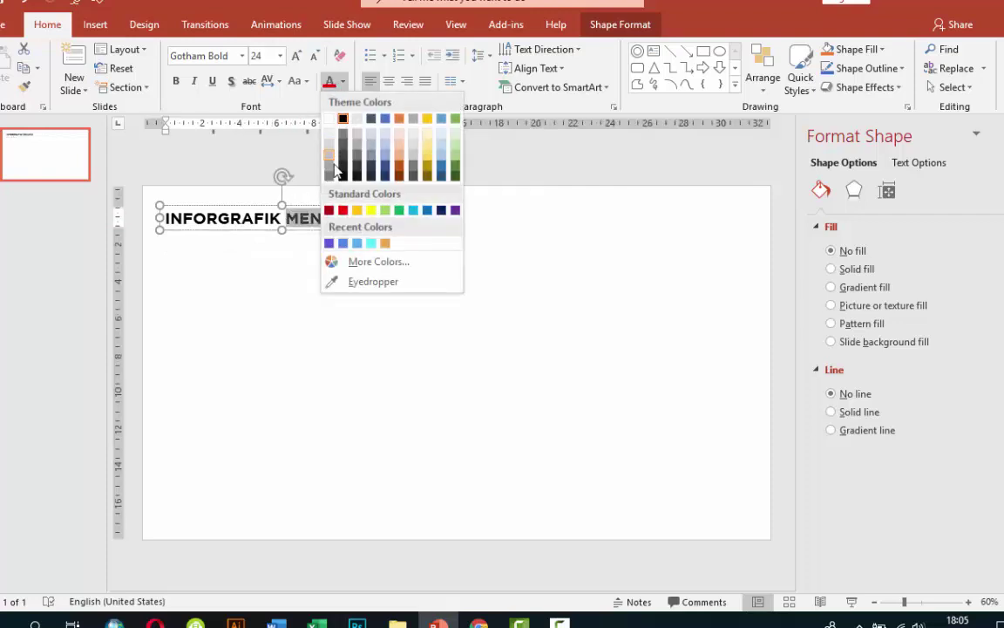
click(343, 243)
drag(281, 218, 160, 218)
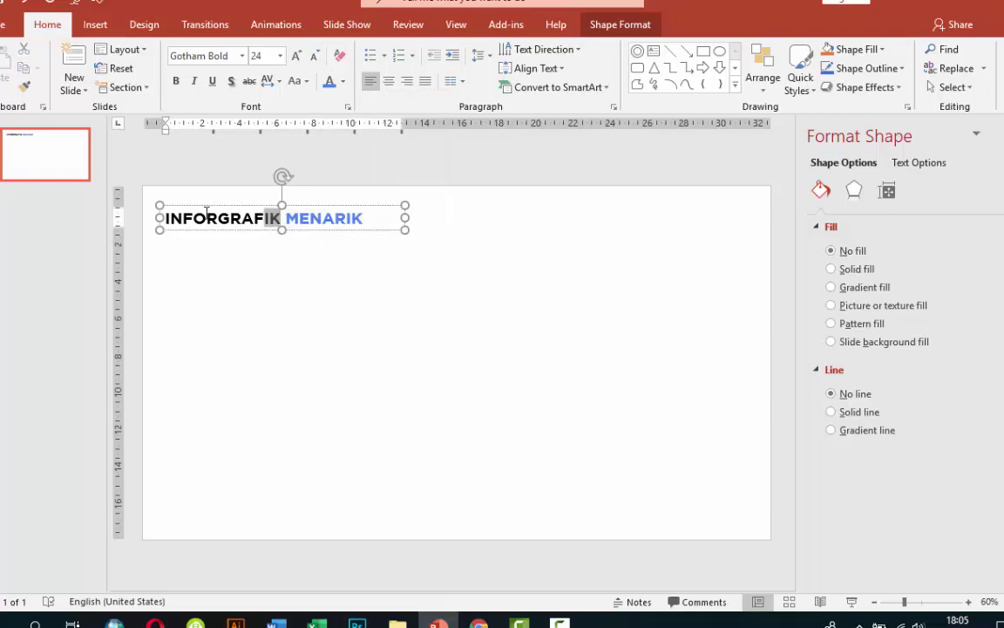
click(209, 248)
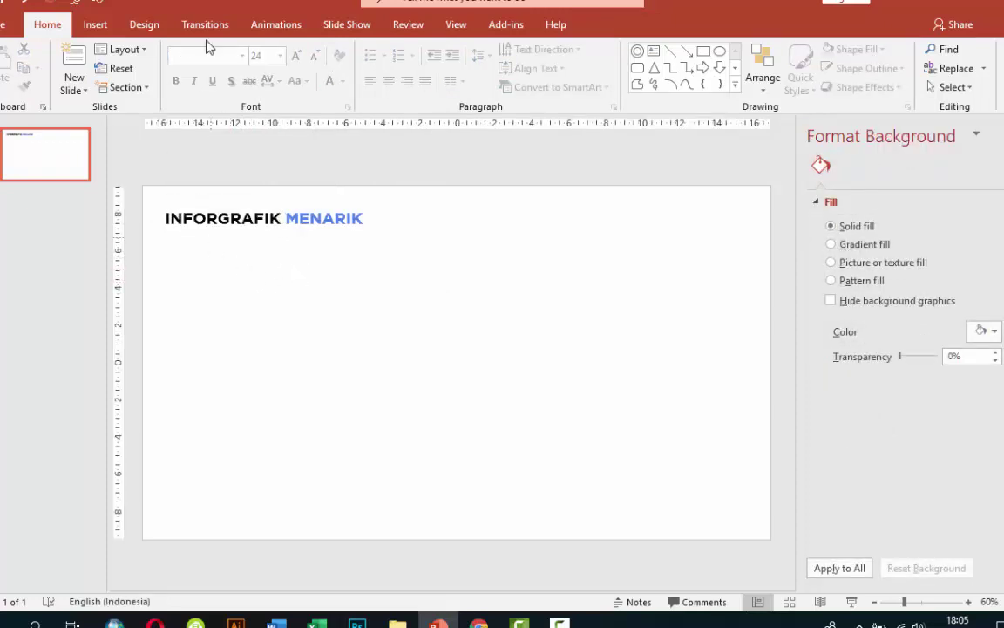
Draw a thin rectangle bar under the title
click(95, 26)
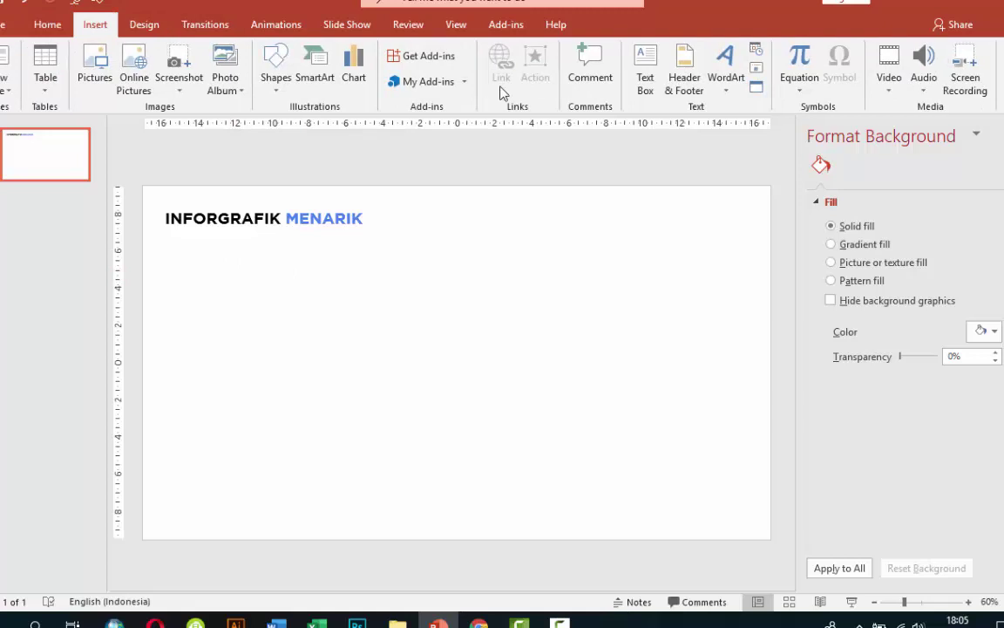
click(276, 76)
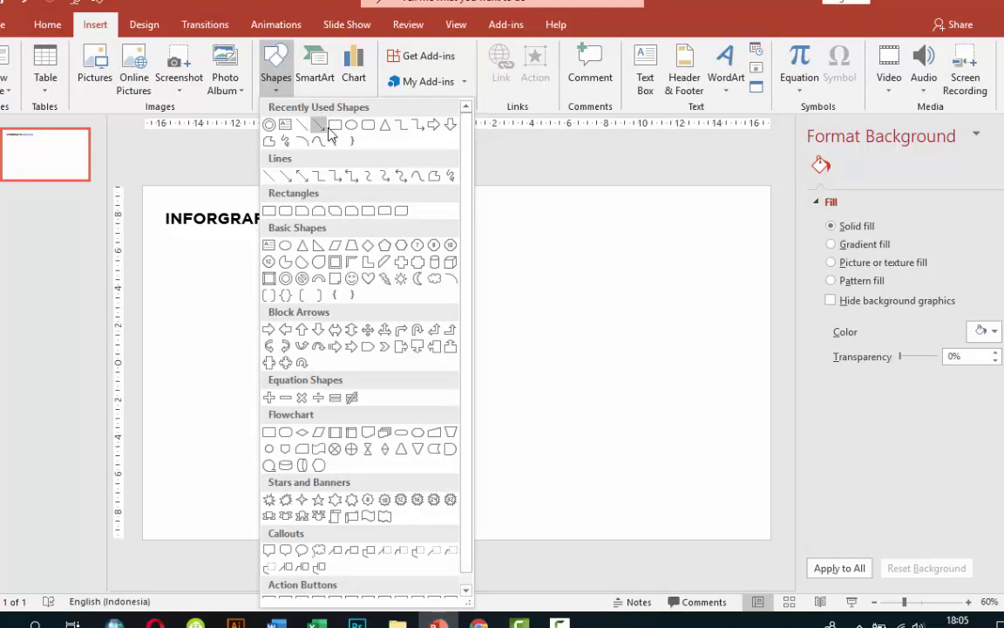
click(301, 126)
drag(187, 233, 333, 233)
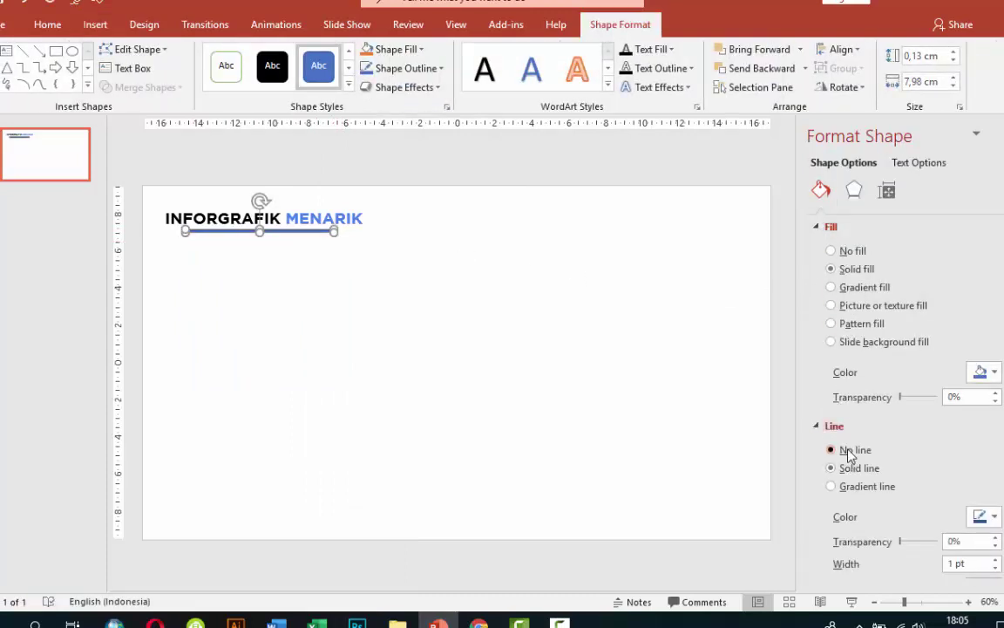
Give the bar no outline and a gradient fill from cyan to purple-blue
click(831, 449)
click(831, 287)
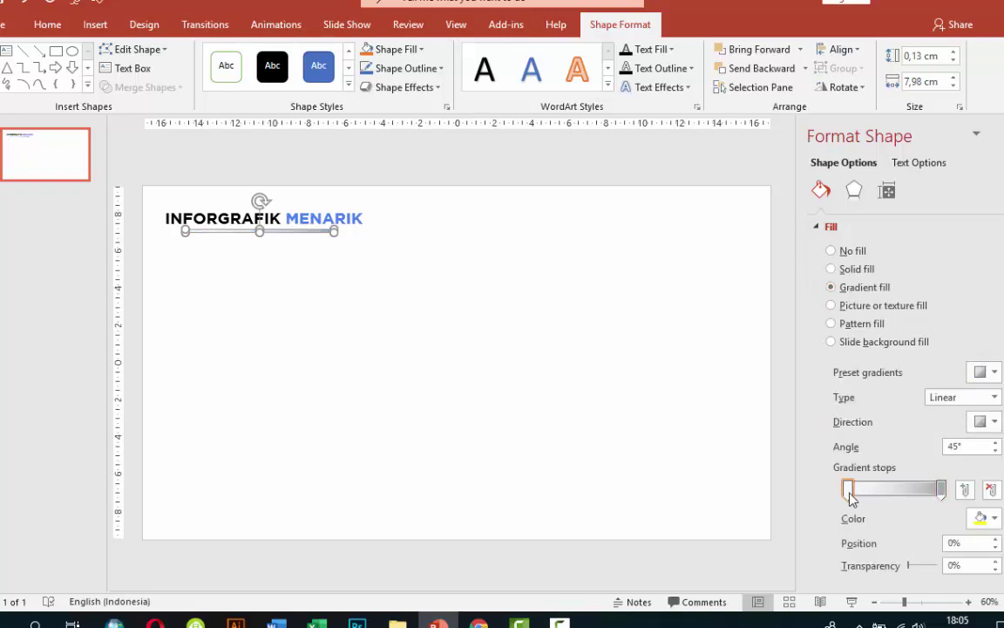
click(981, 518)
click(934, 467)
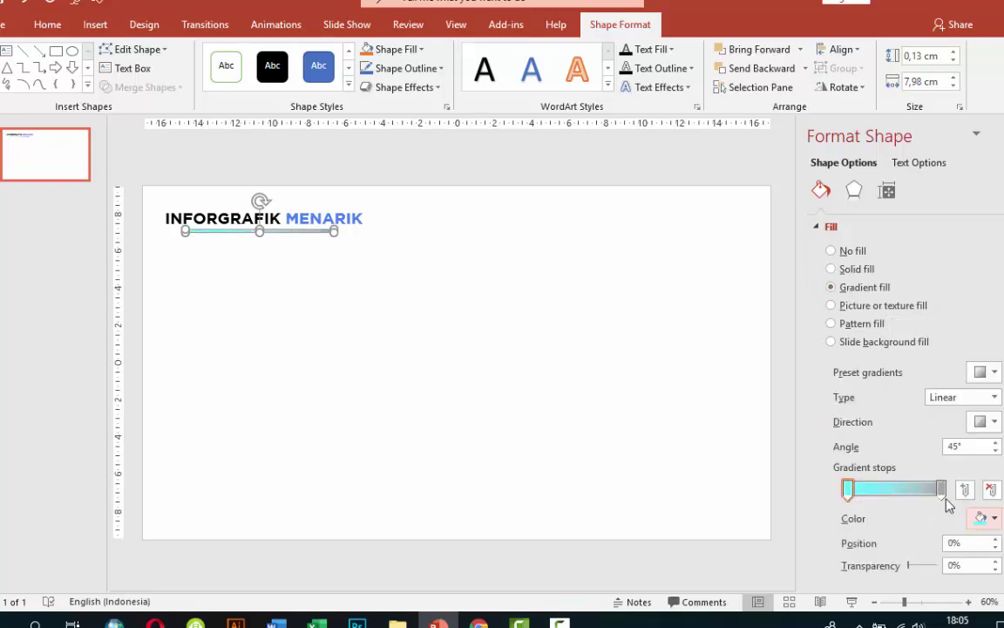
click(945, 491)
click(981, 518)
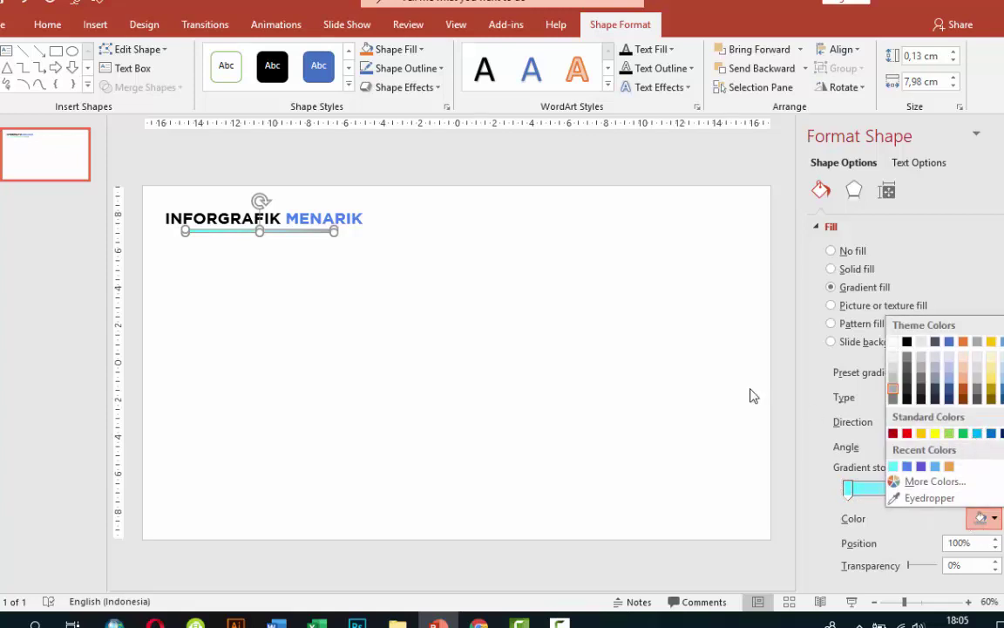
click(921, 468)
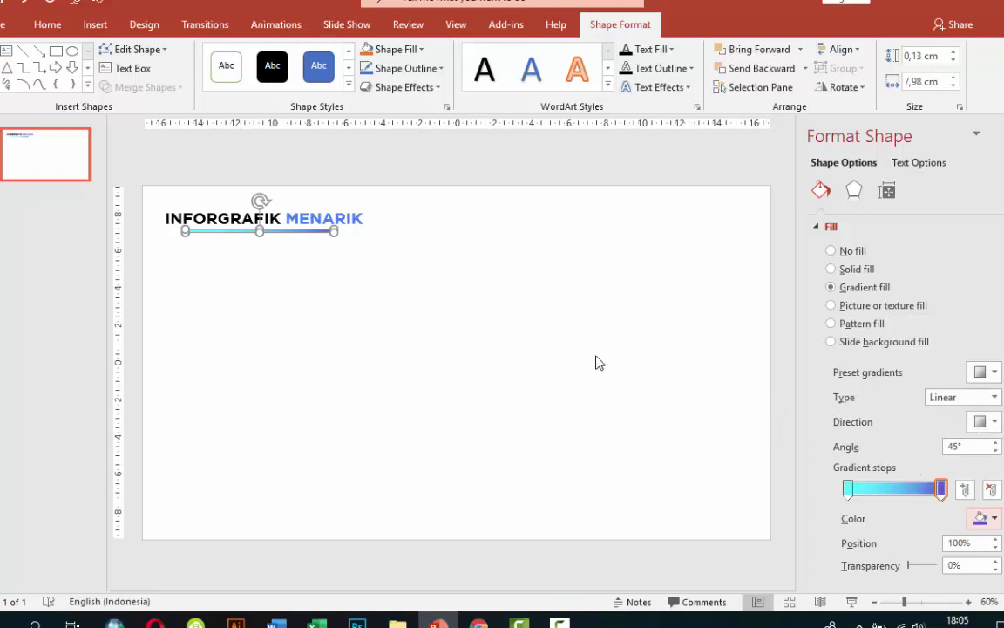
click(529, 326)
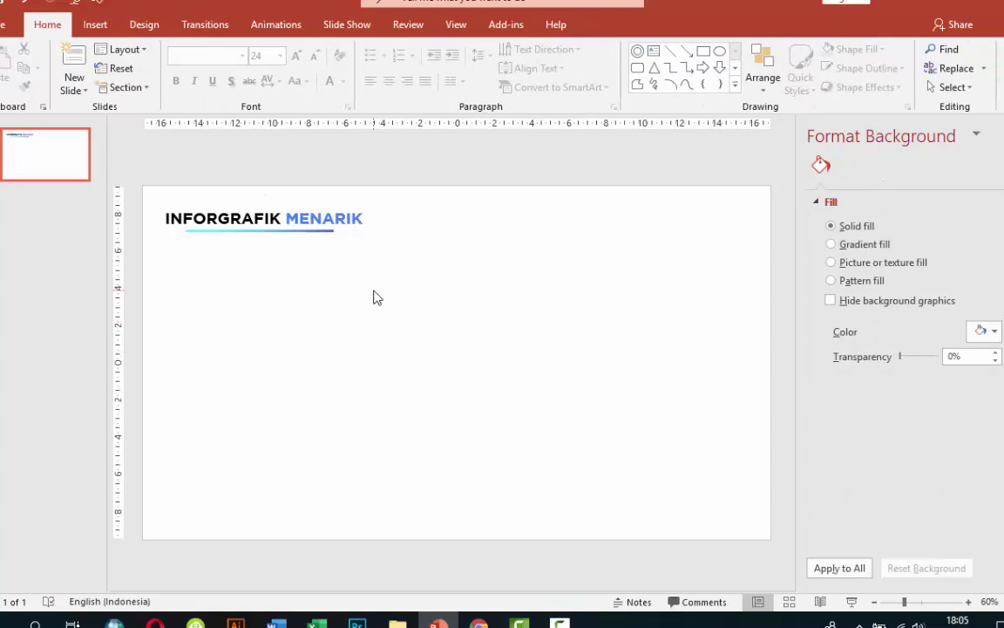
Draw a blue rounded pill shape below the title, enlarge it and shift it right
click(95, 24)
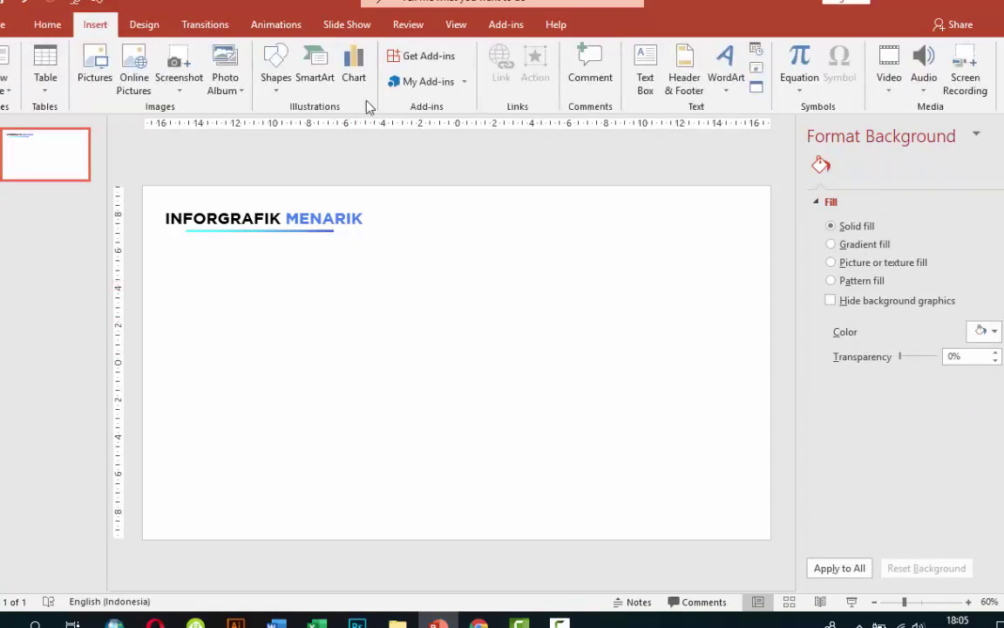
click(277, 87)
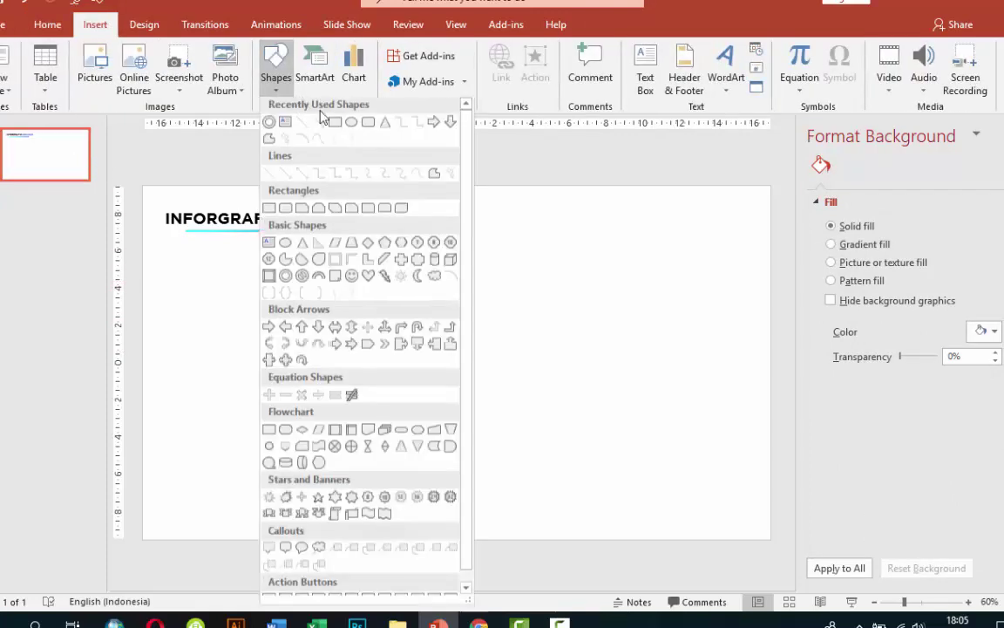
click(367, 126)
drag(326, 253, 531, 318)
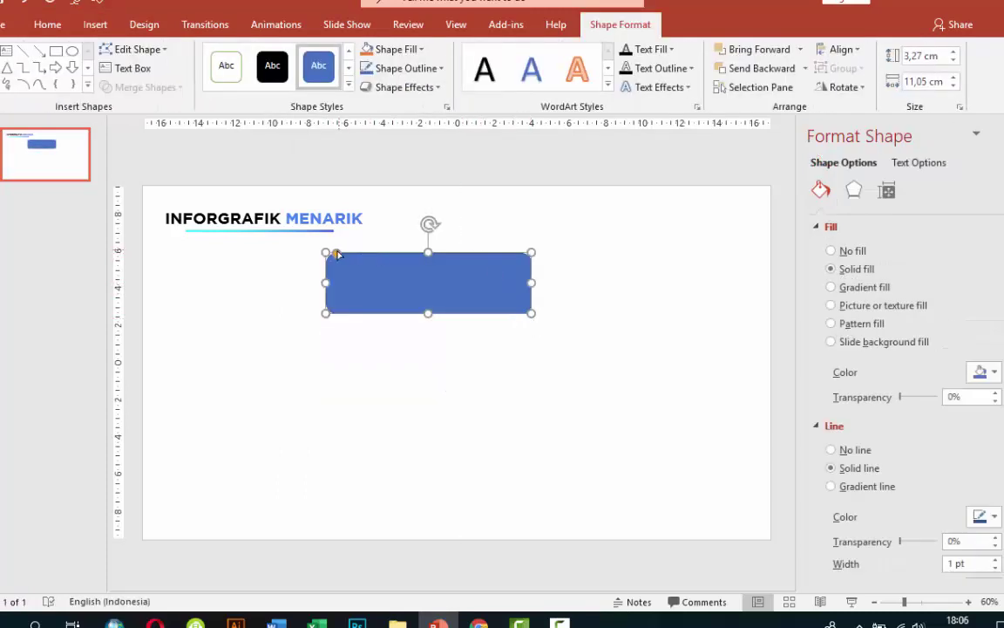
drag(333, 253, 383, 262)
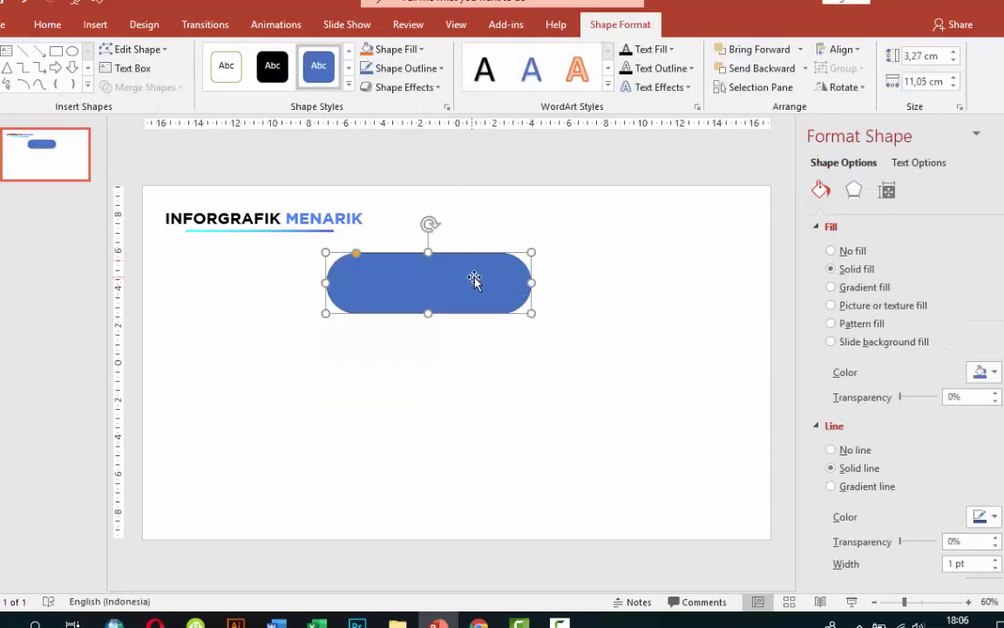
drag(531, 313, 580, 331)
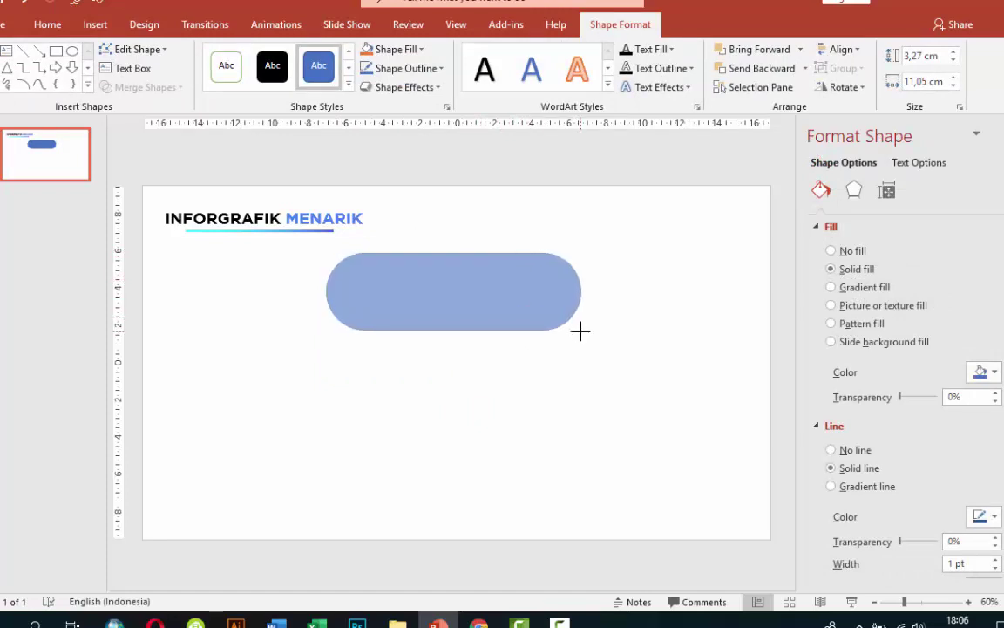
drag(520, 302, 565, 299)
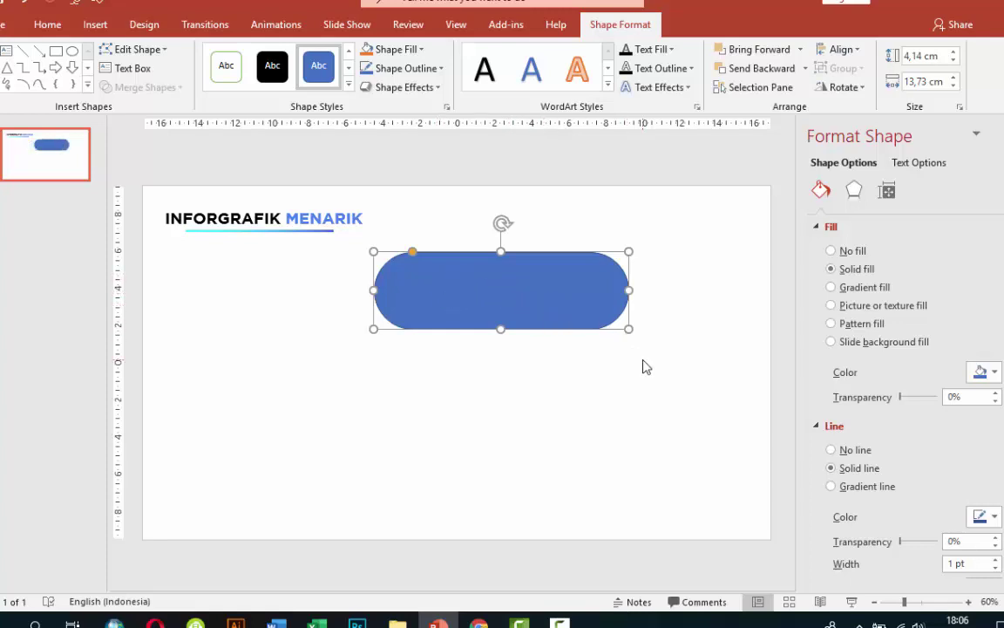
Duplicate the pill below the original, remove both outlines, and align the copy underneath
drag(575, 291, 592, 420)
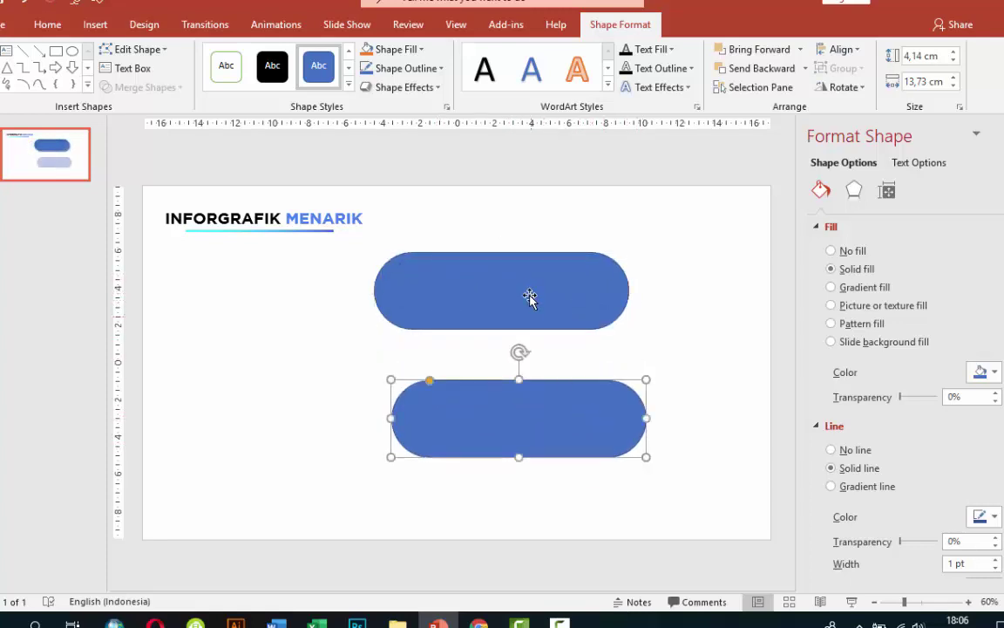
click(529, 298)
click(831, 450)
click(652, 433)
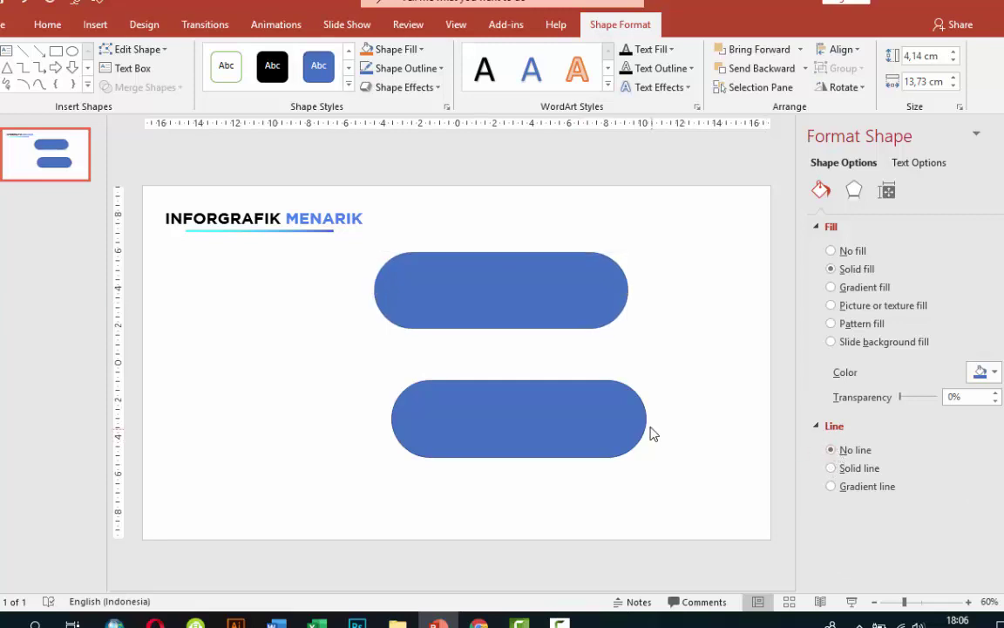
click(634, 421)
click(830, 450)
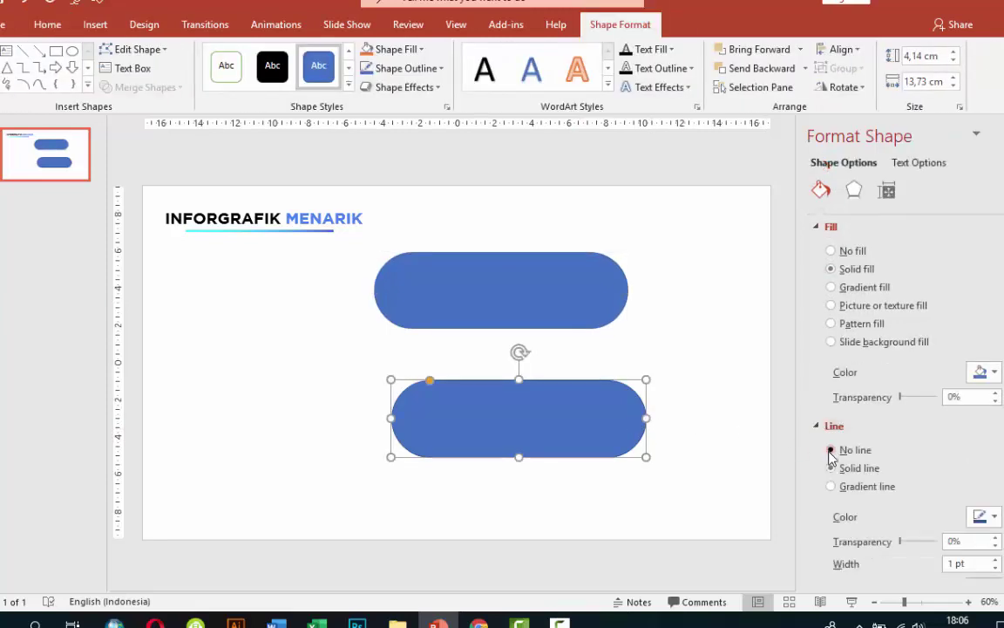
drag(583, 426, 566, 462)
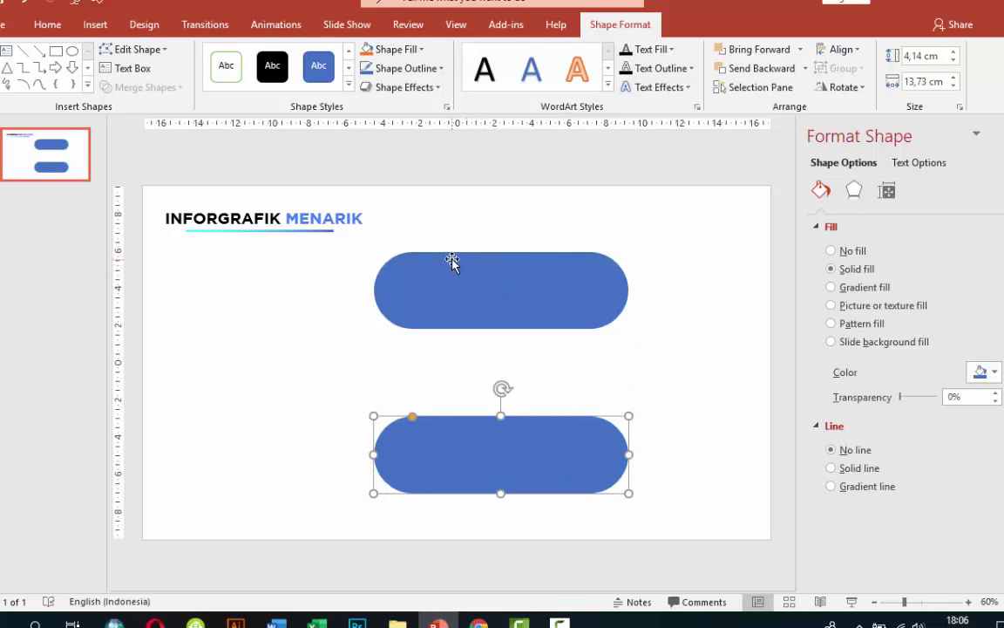
Draw a rectangle over the top pill's right part and subtract it, leaving a rounded-left D shape
click(93, 32)
click(272, 83)
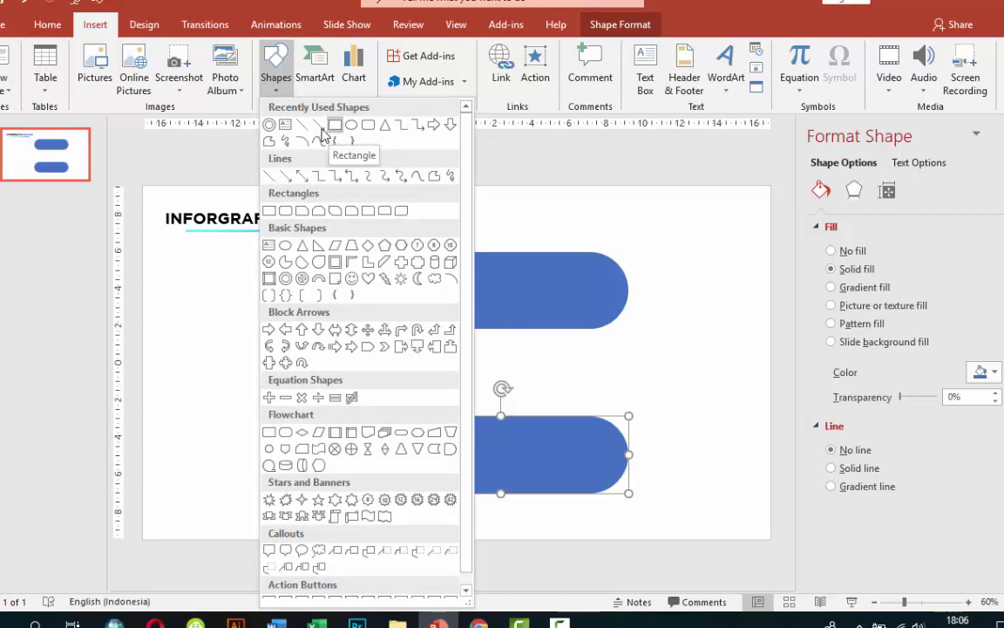
click(317, 139)
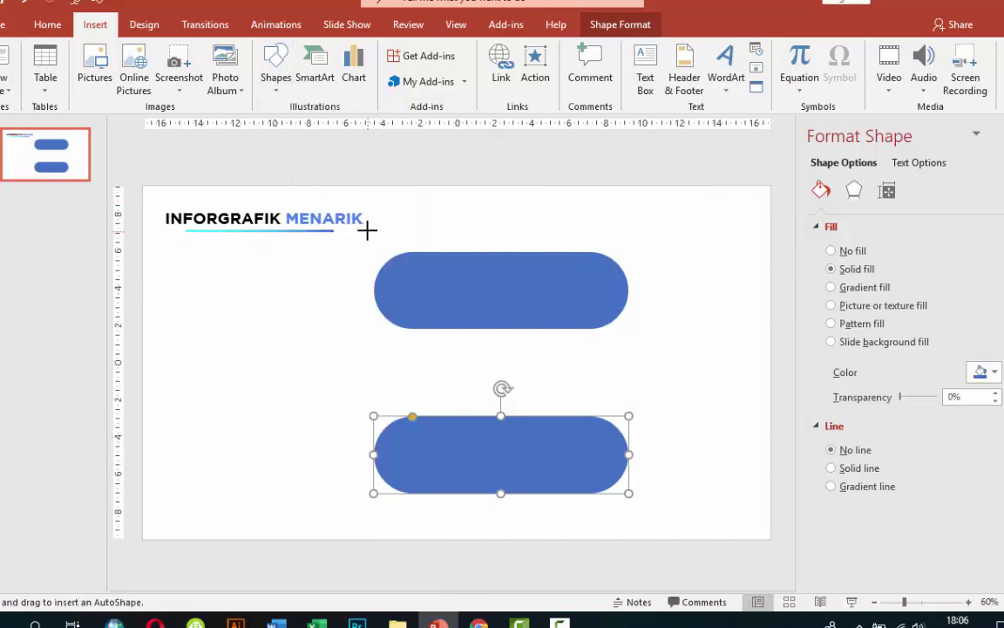
drag(367, 231, 458, 339)
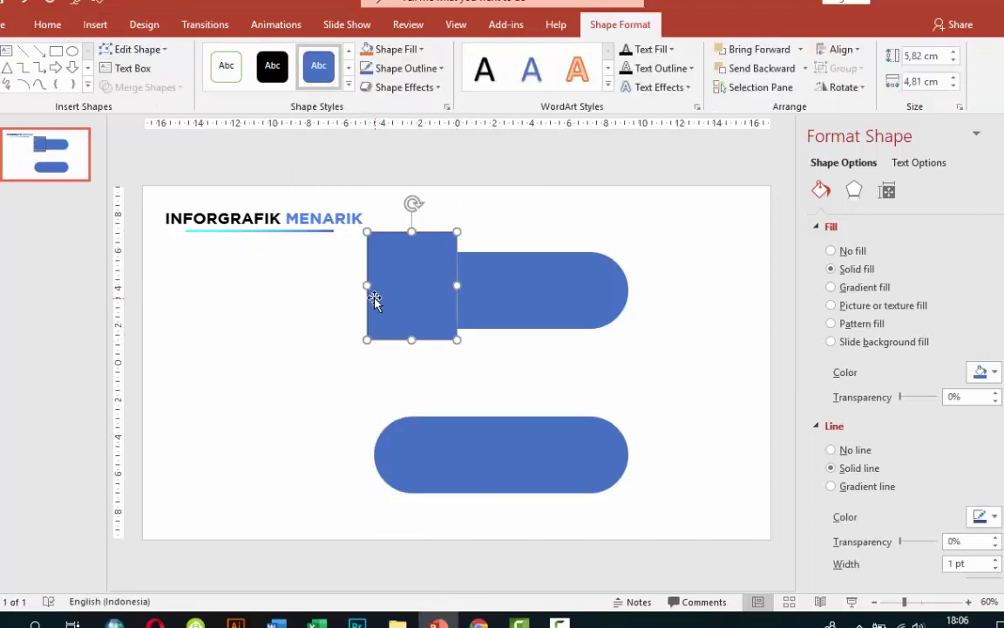
drag(367, 285, 649, 285)
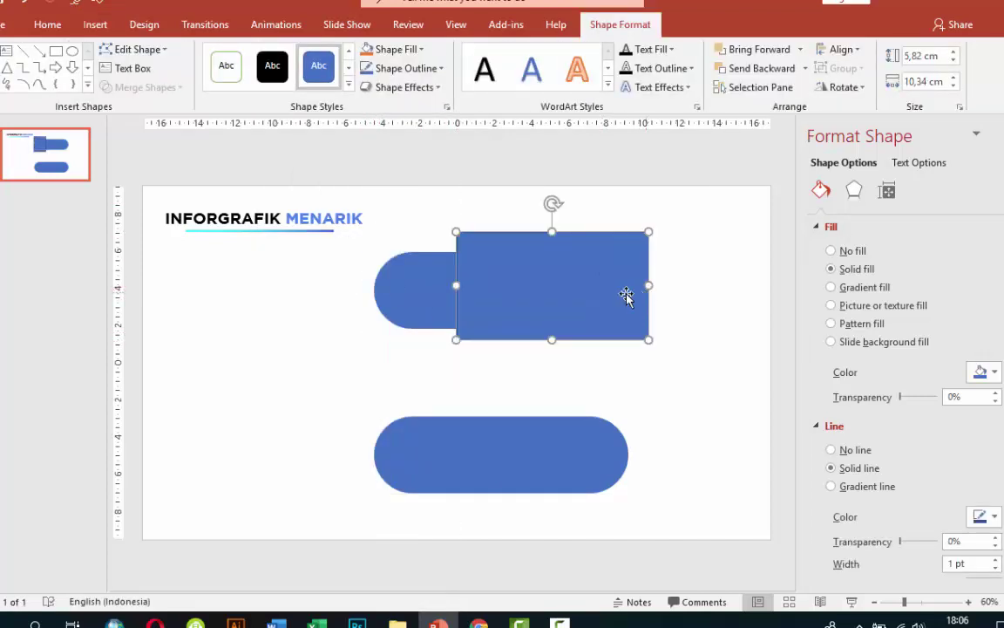
click(415, 277)
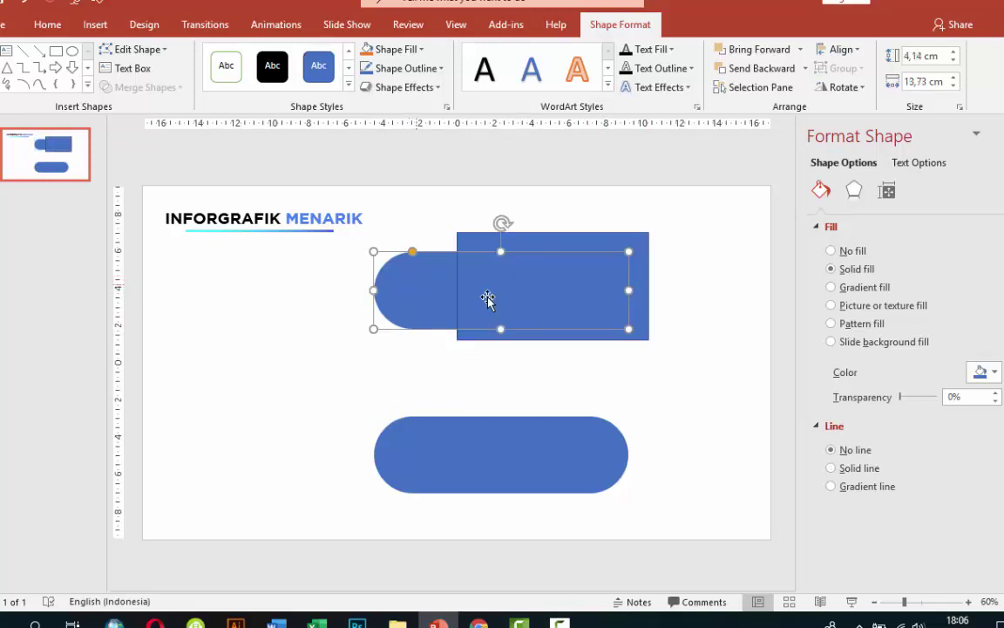
shift+click(577, 247)
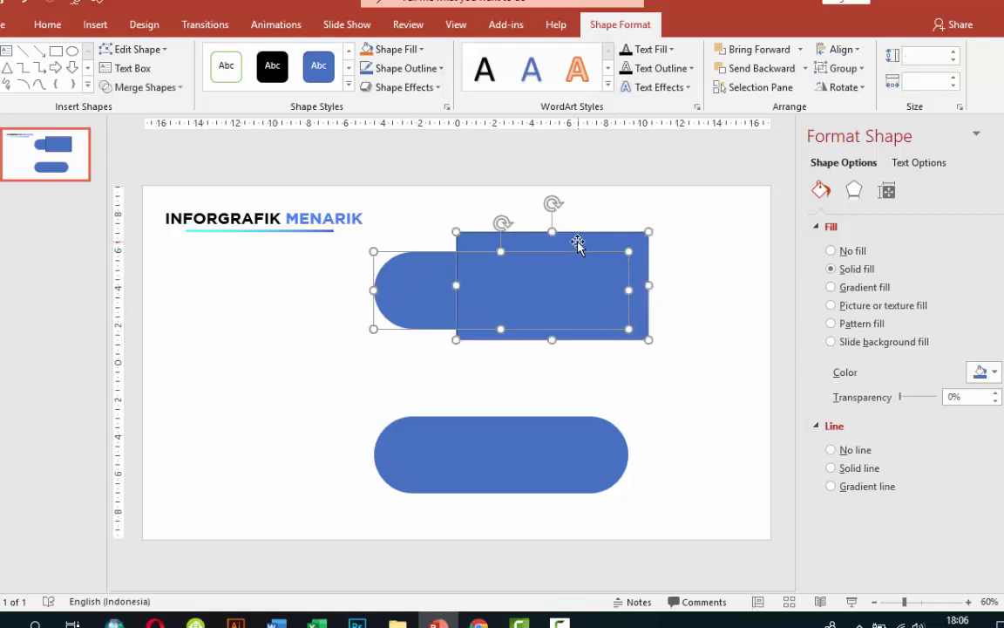
click(166, 87)
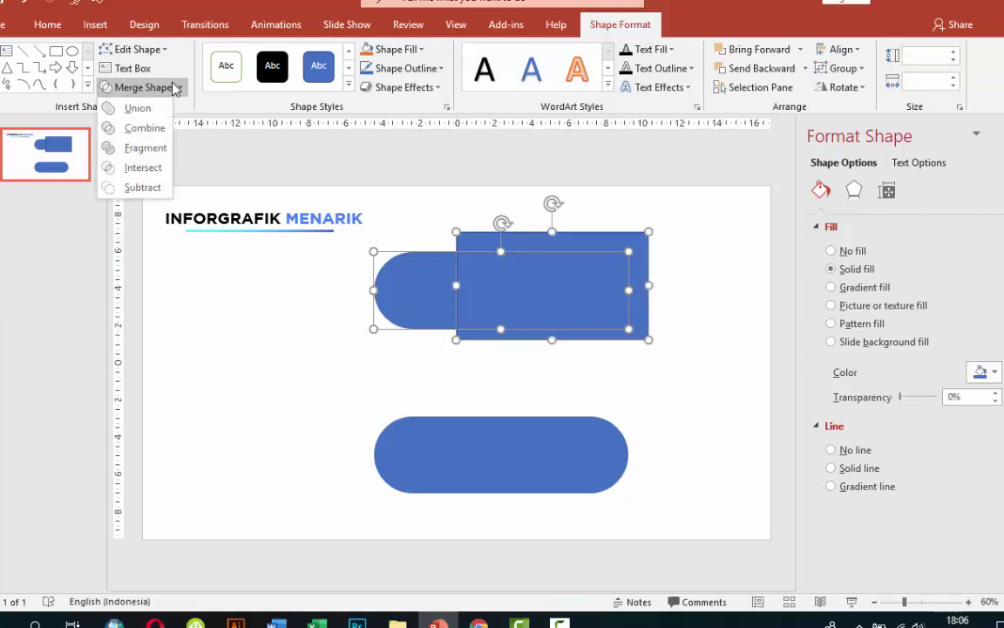
click(143, 188)
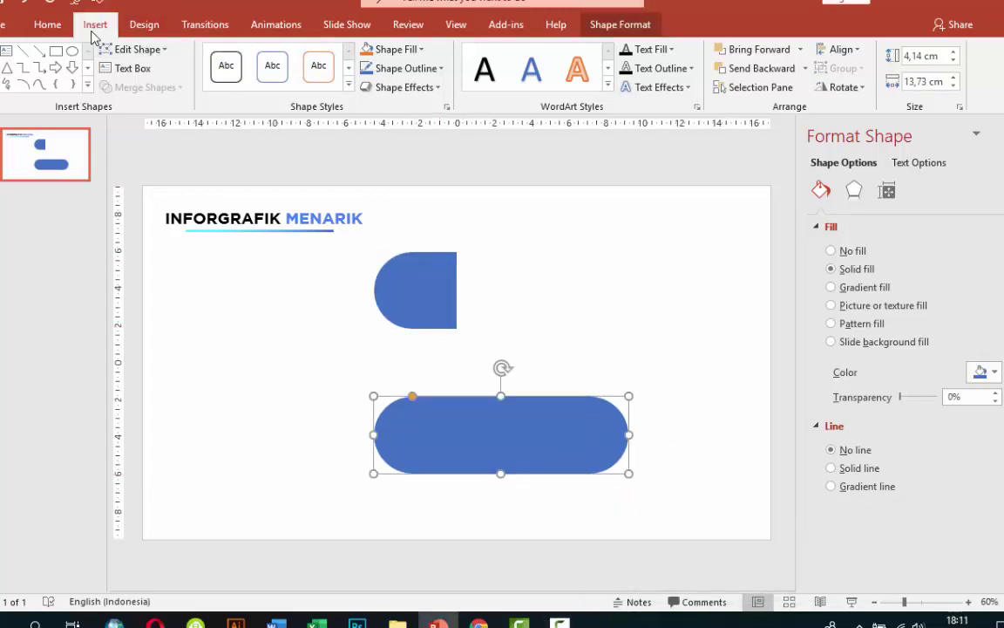
Draw a small downward-pointing triangle without an outline under the D shape
click(95, 24)
click(275, 77)
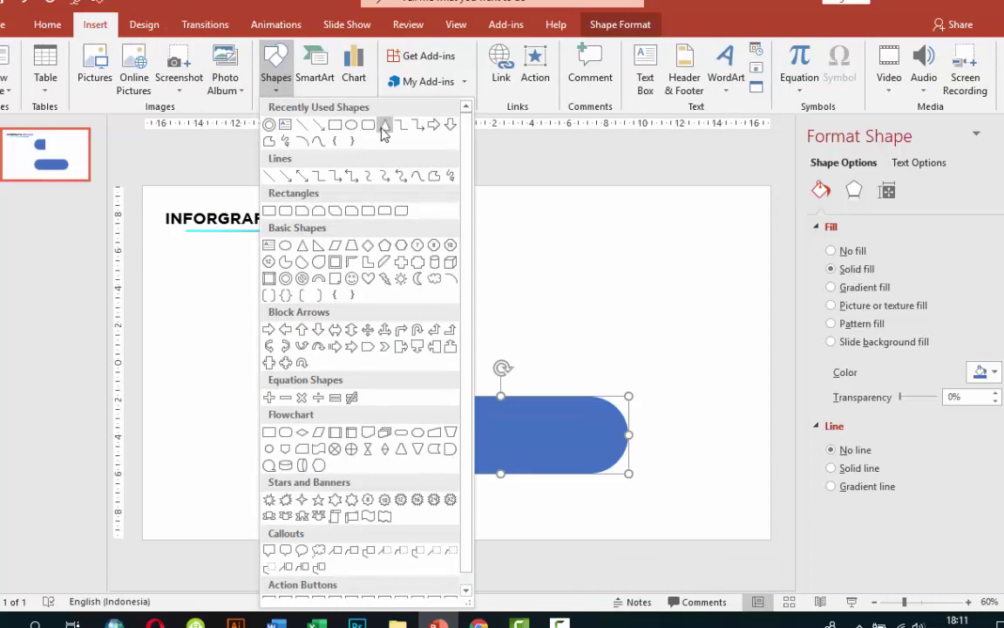
click(346, 122)
drag(416, 318, 446, 339)
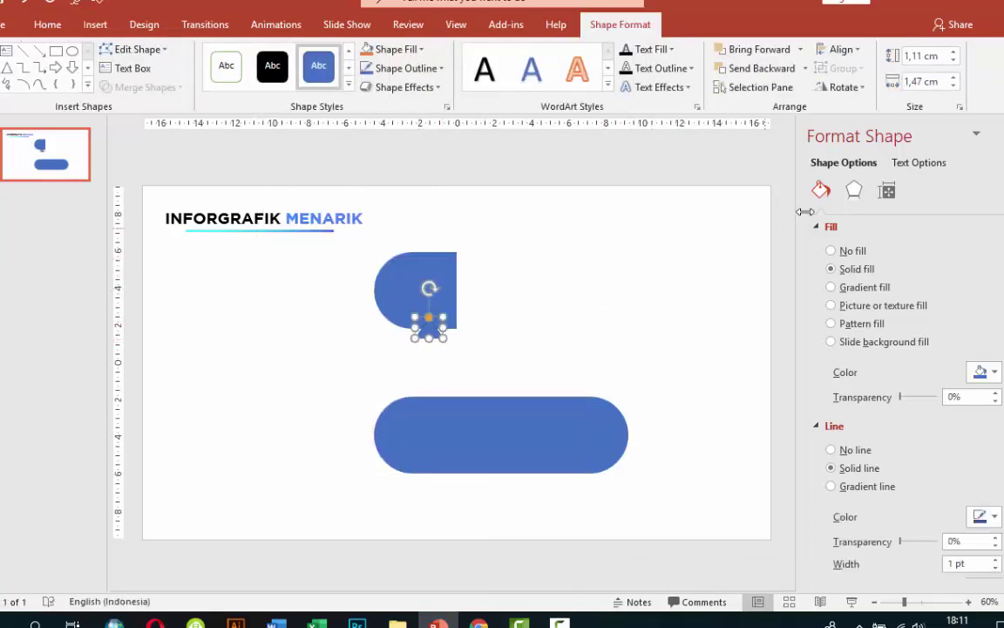
click(841, 87)
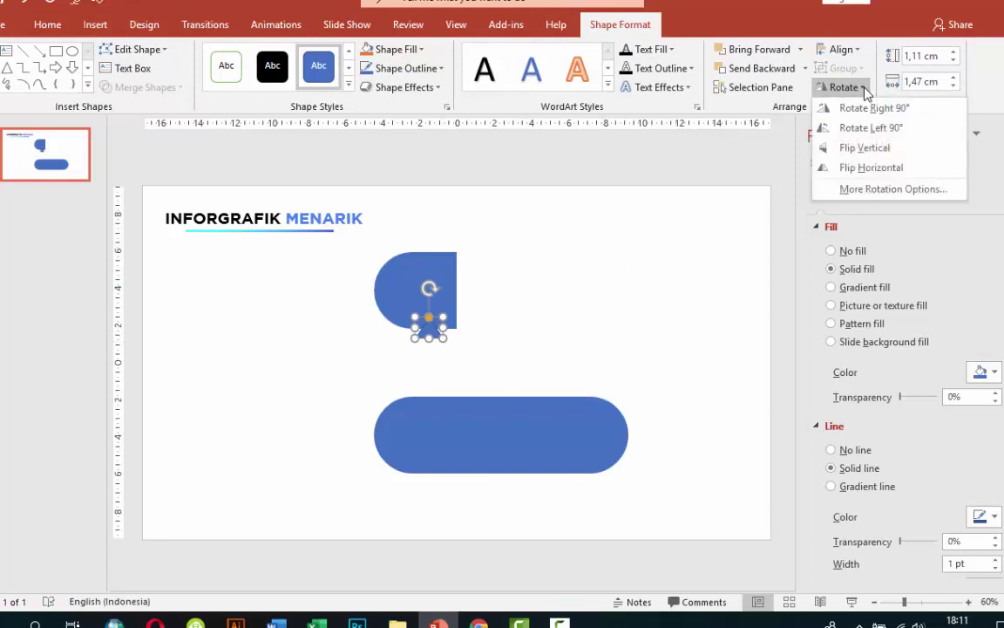
click(864, 150)
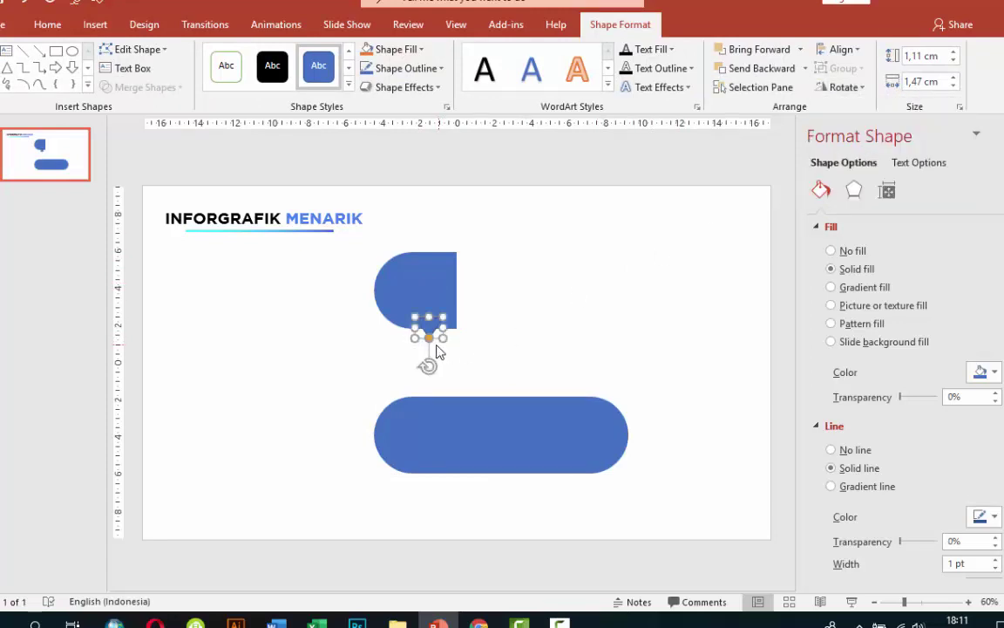
drag(432, 336, 431, 341)
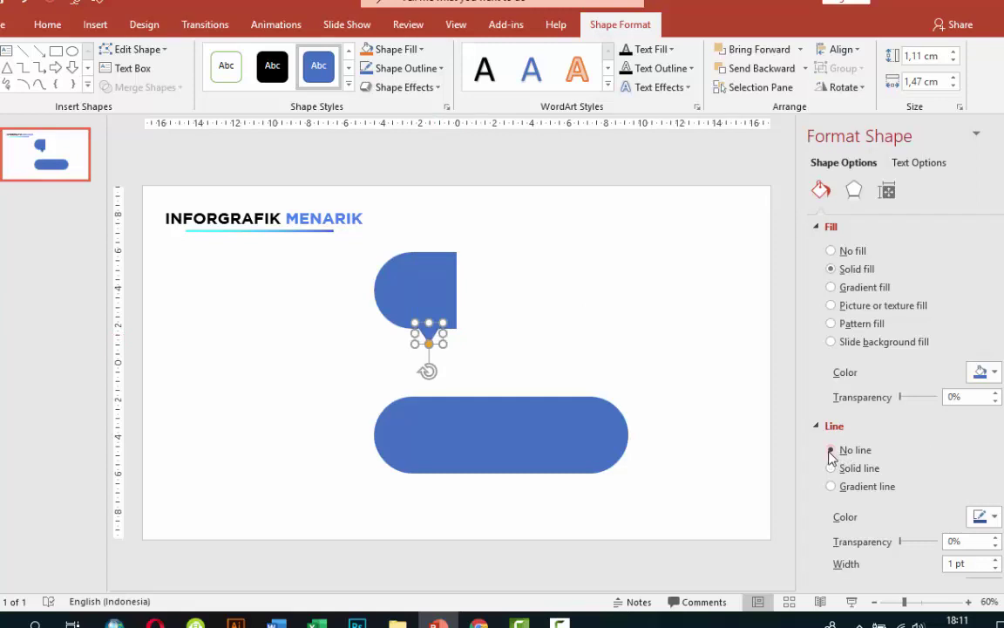
click(832, 452)
Union the triangle with the D shape into a speech bubble, then nudge the lower pill right
click(447, 339)
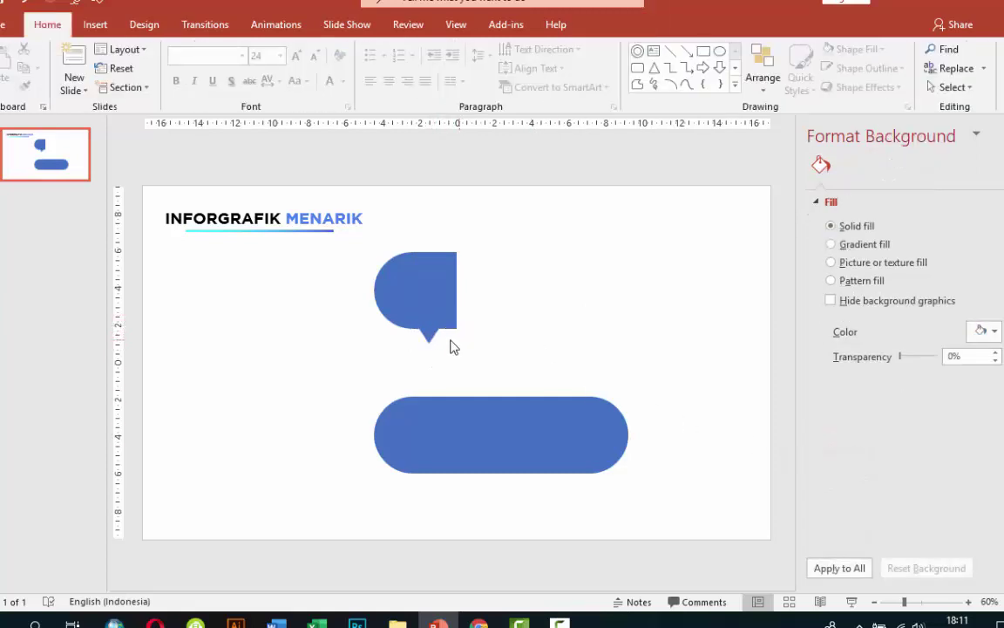
click(429, 336)
shift+click(432, 294)
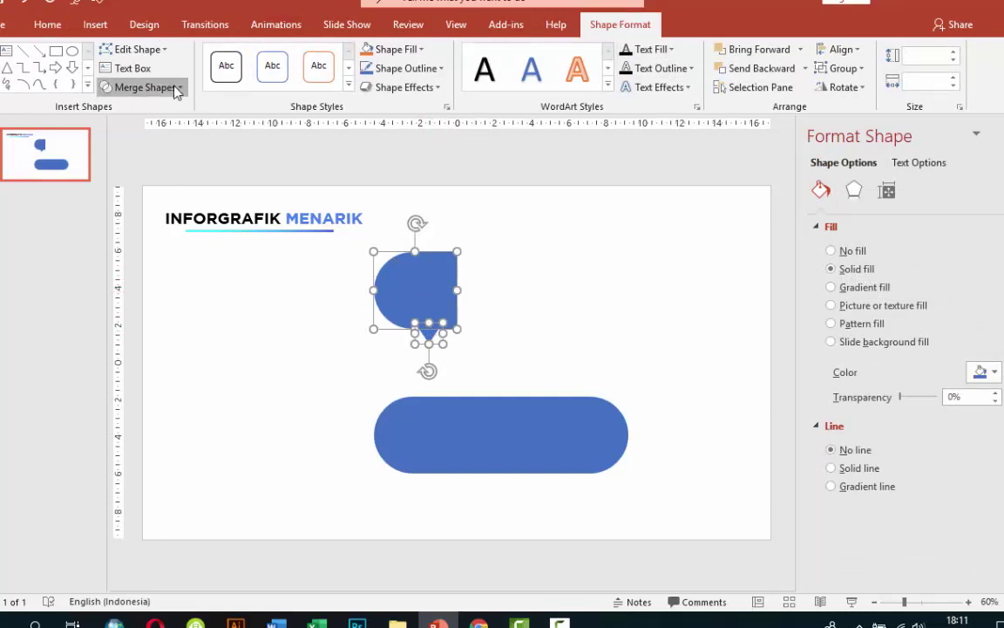
click(140, 87)
click(129, 101)
click(615, 307)
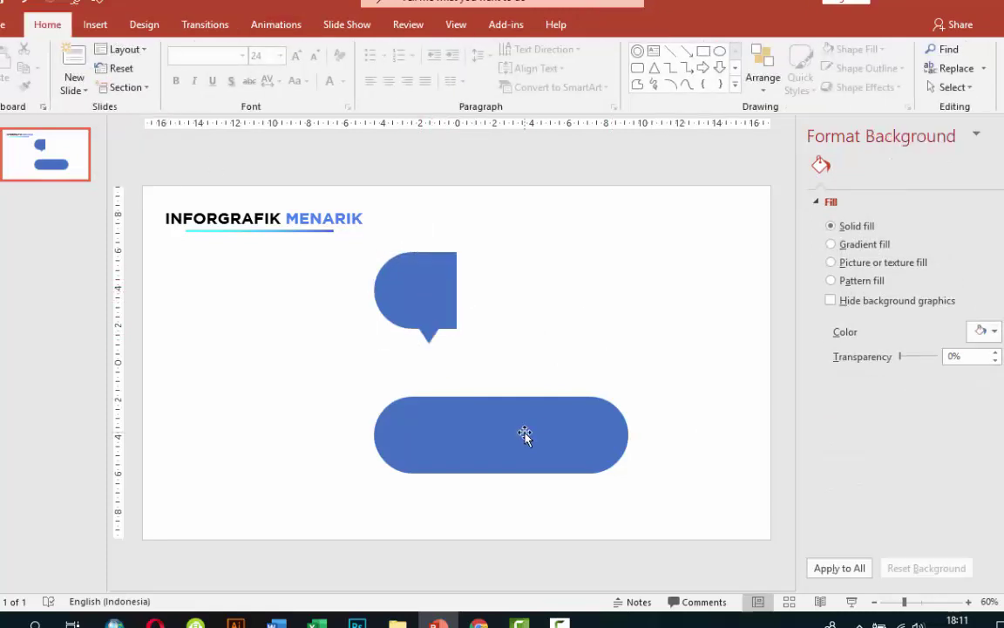
drag(524, 435, 563, 436)
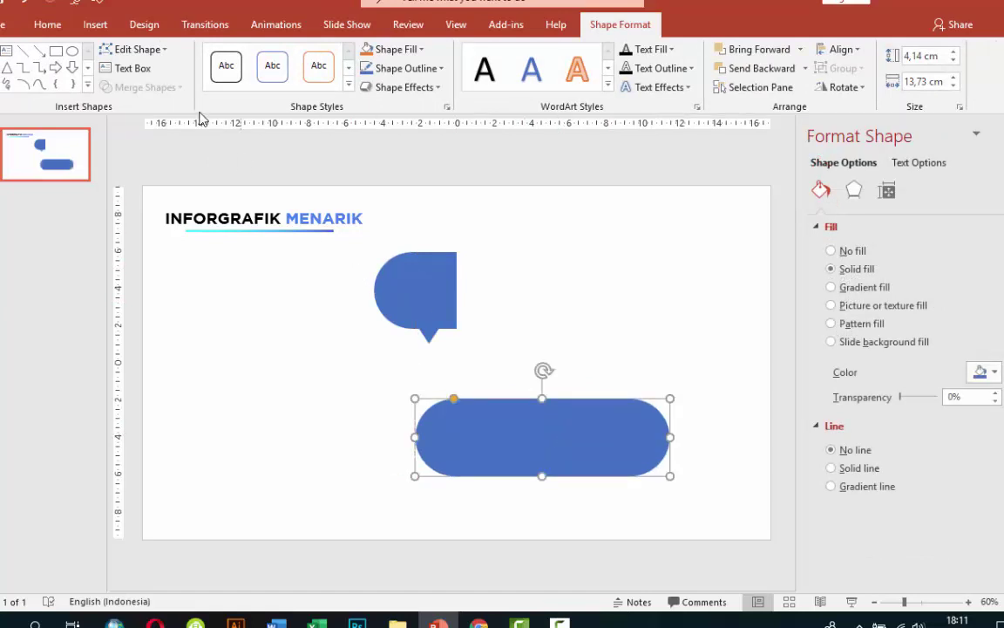
Subtract a rectangle from the lower pill's left end and move the bar beside the speech bubble
click(95, 25)
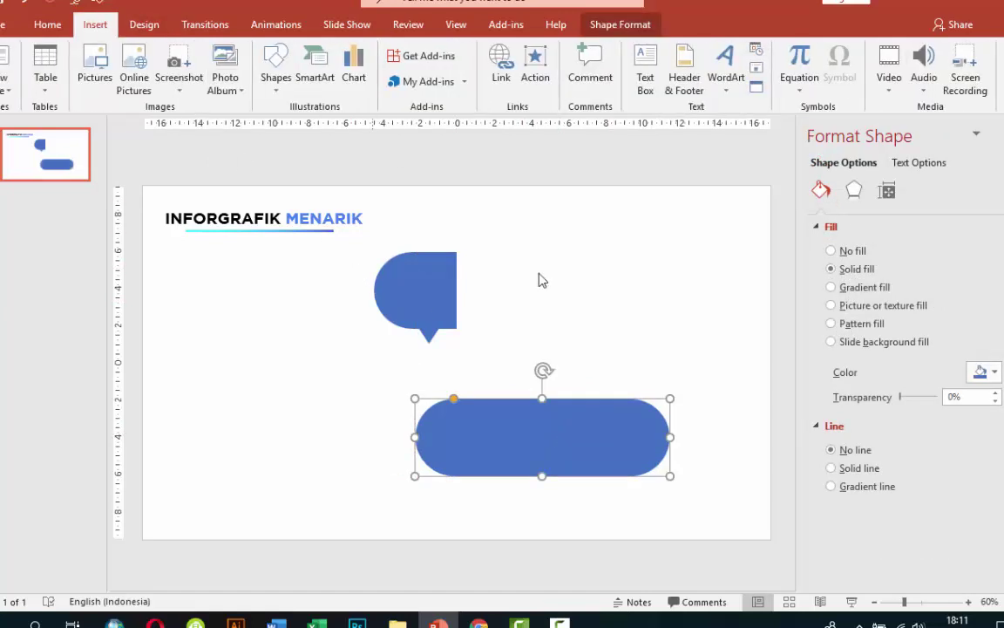
click(278, 81)
click(310, 122)
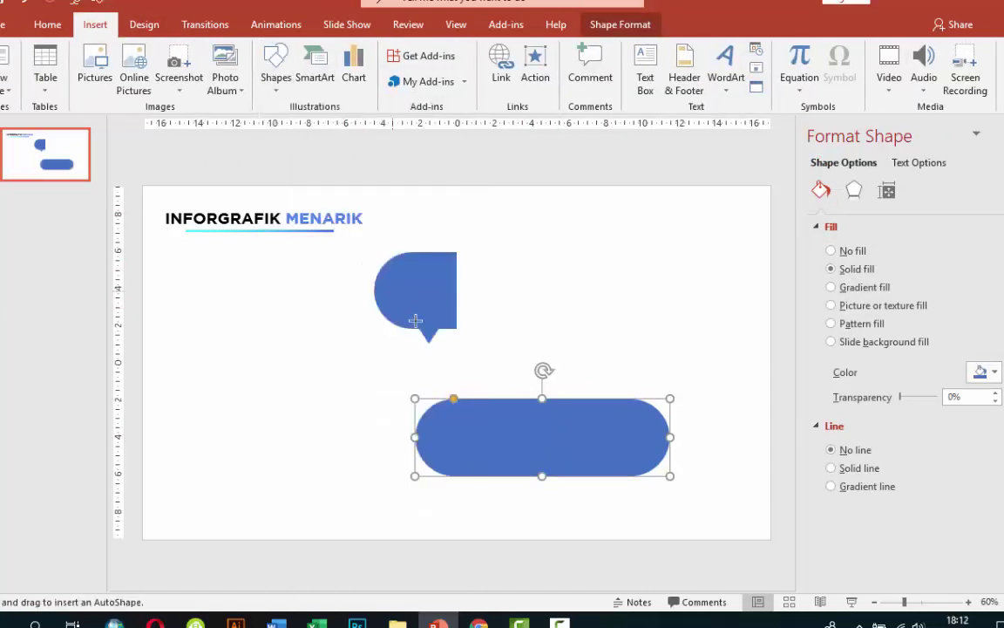
drag(373, 355, 482, 512)
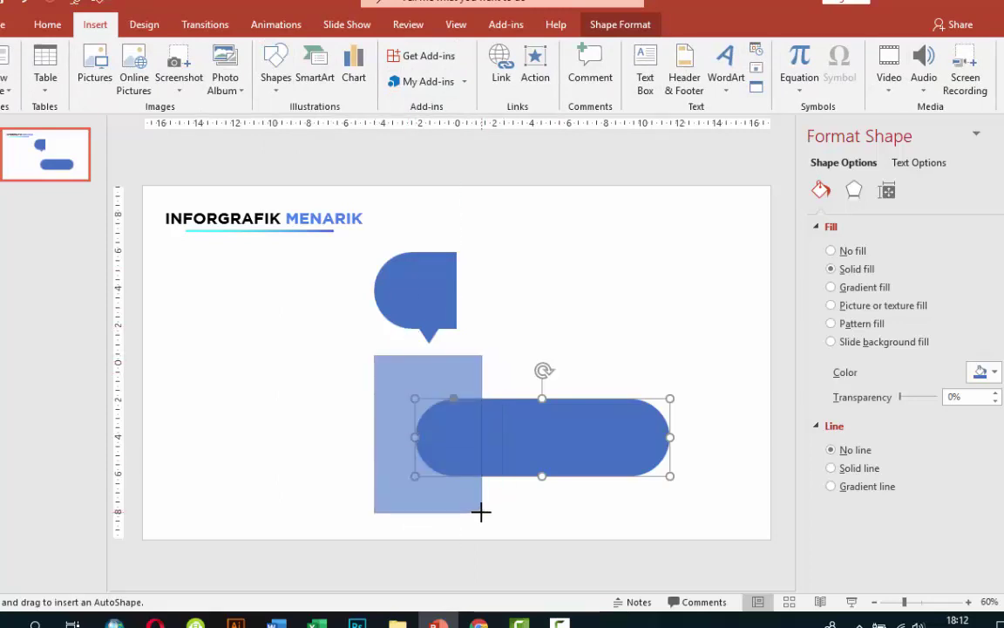
click(570, 455)
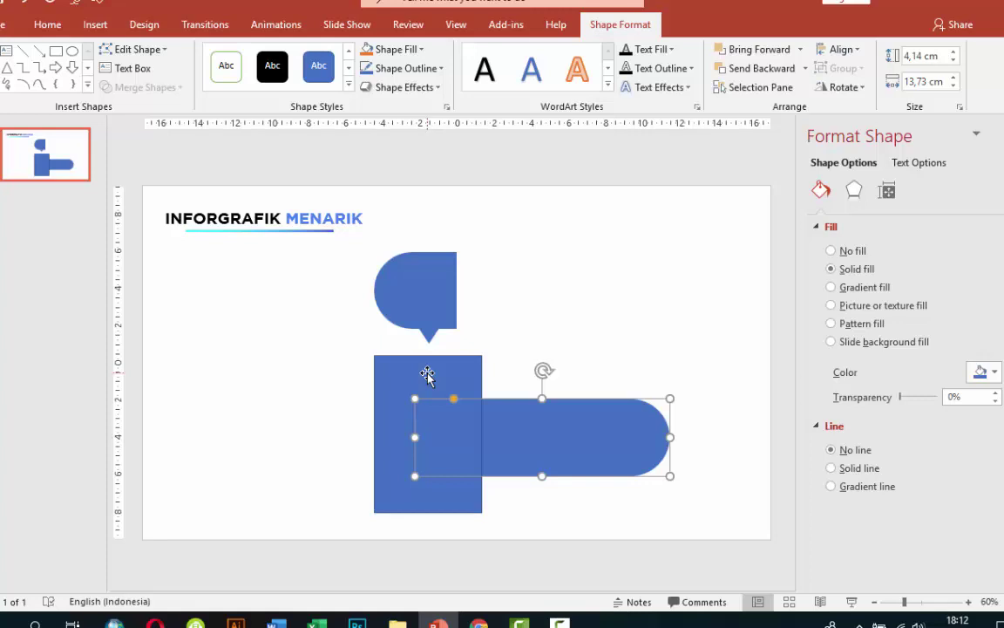
shift+click(427, 375)
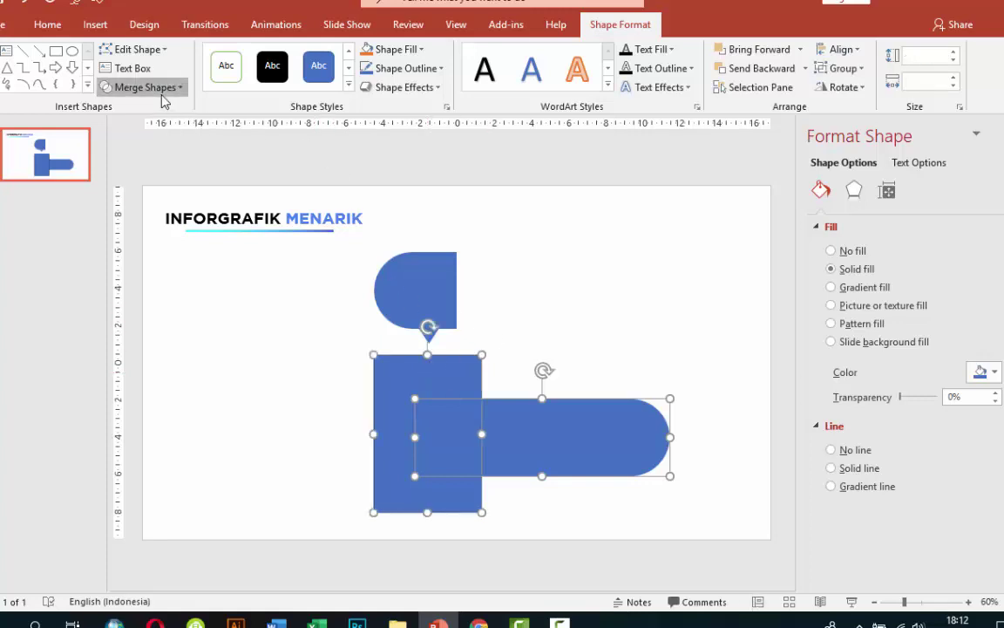
click(145, 87)
click(141, 185)
drag(545, 471, 522, 297)
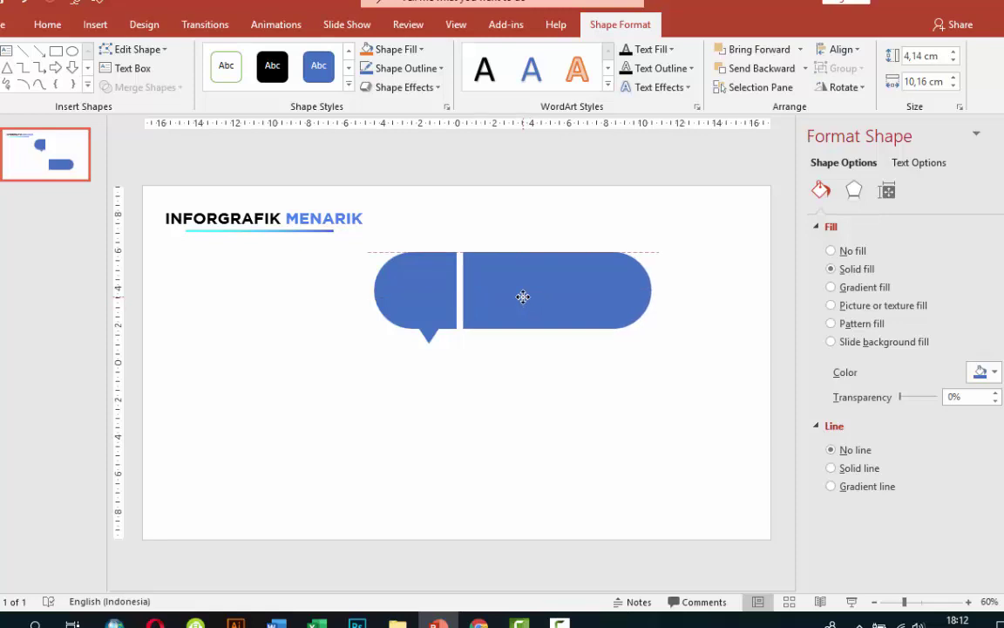
click(558, 378)
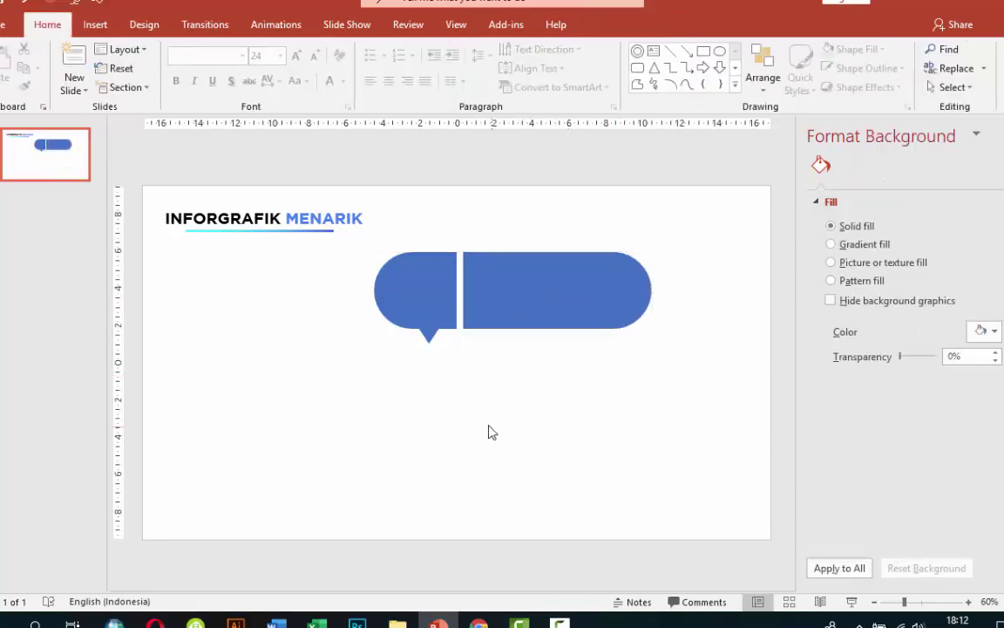
Give the right bar a white fill and a solid 2 pt blue outline
click(518, 300)
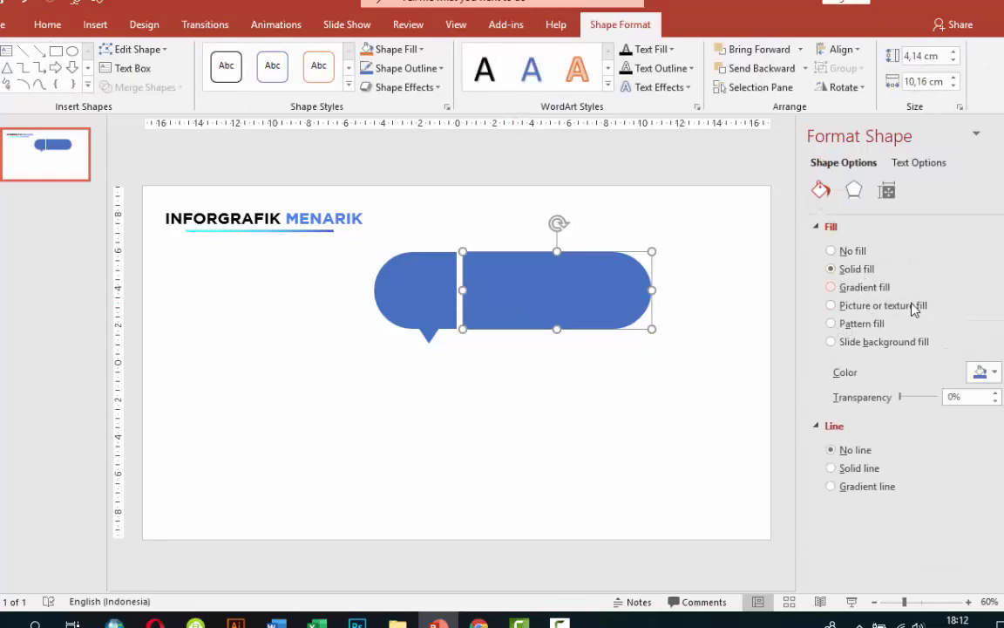
click(981, 373)
click(898, 410)
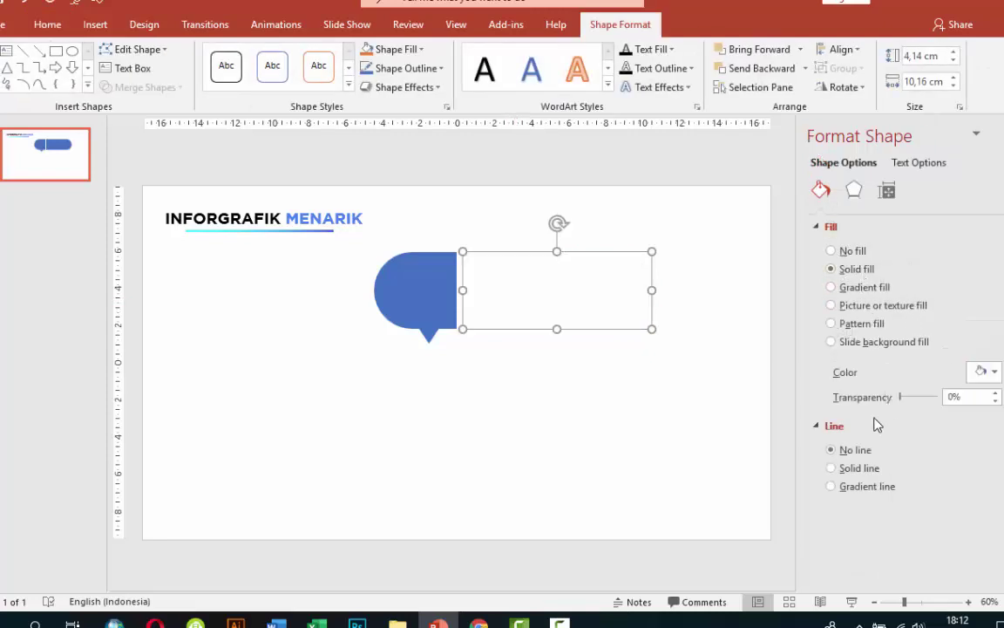
click(847, 469)
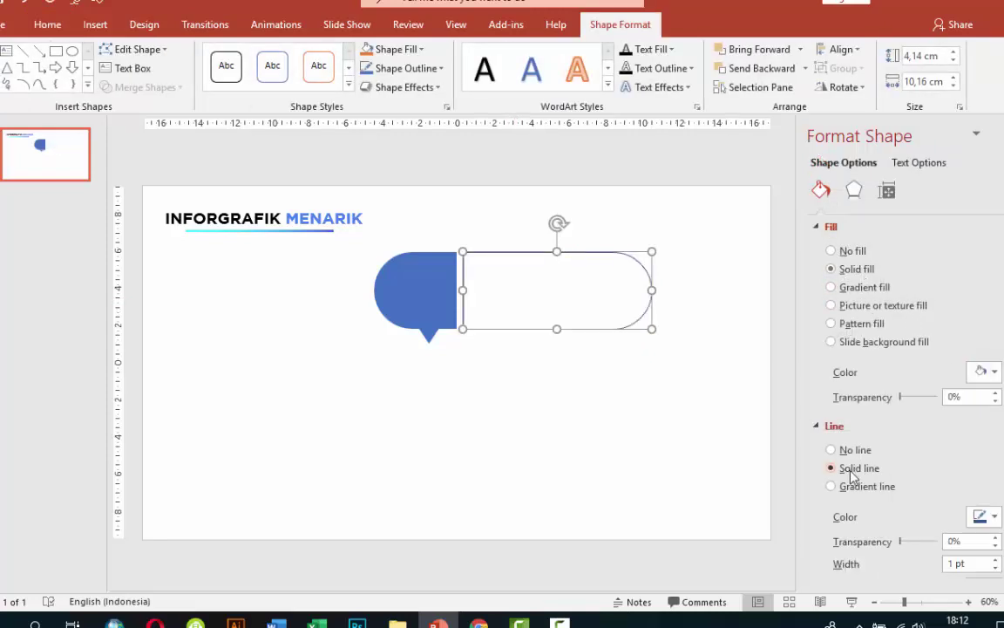
click(995, 561)
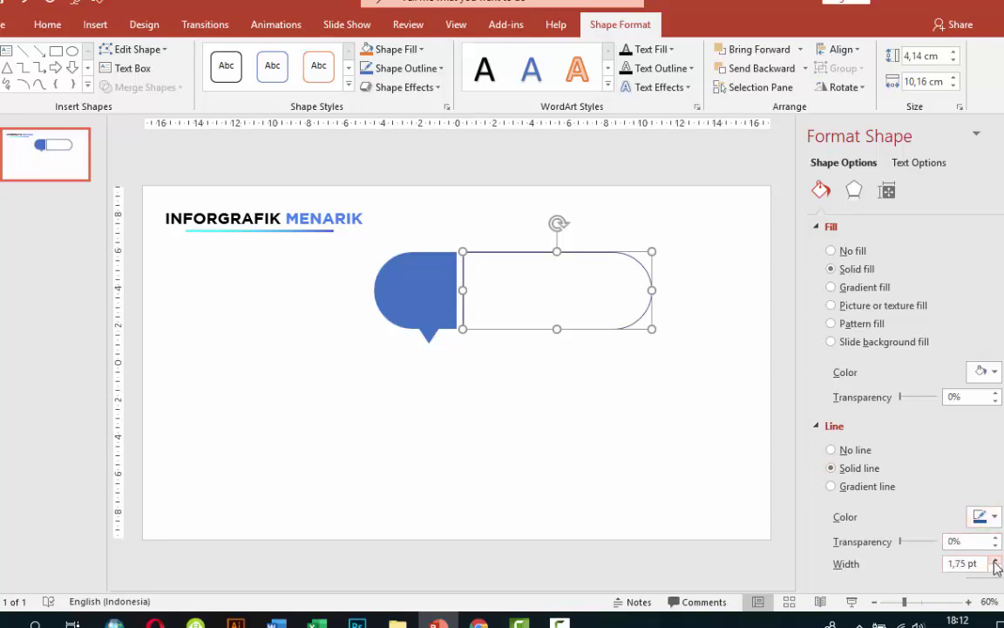
click(994, 561)
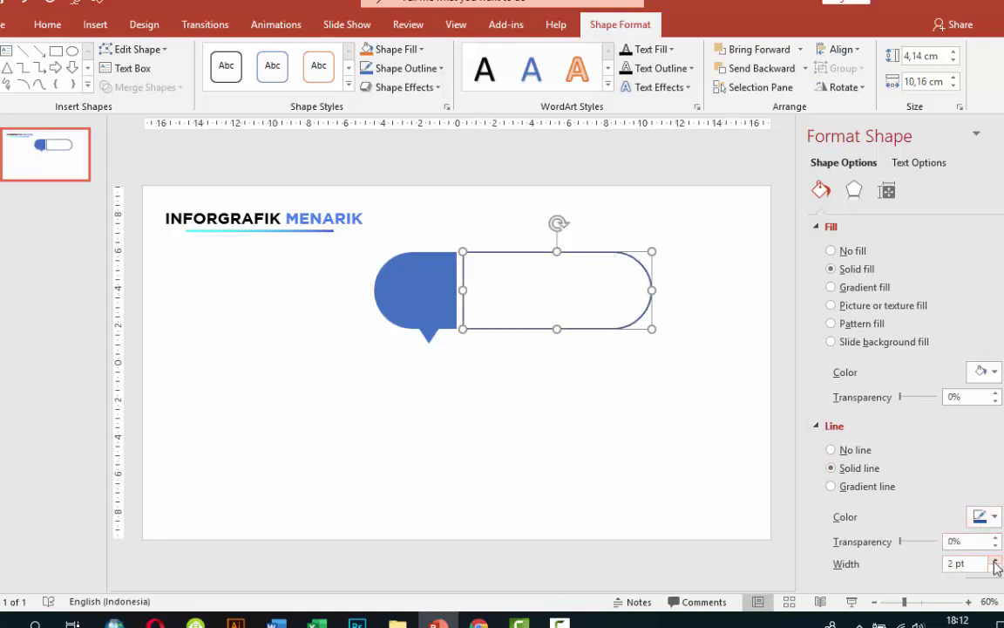
click(982, 518)
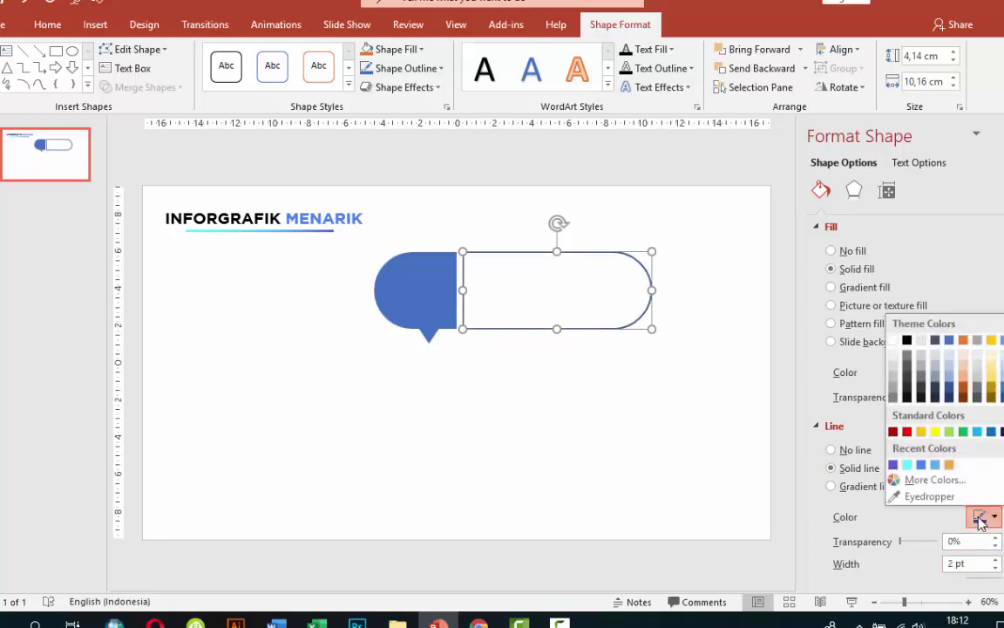
click(920, 464)
click(698, 435)
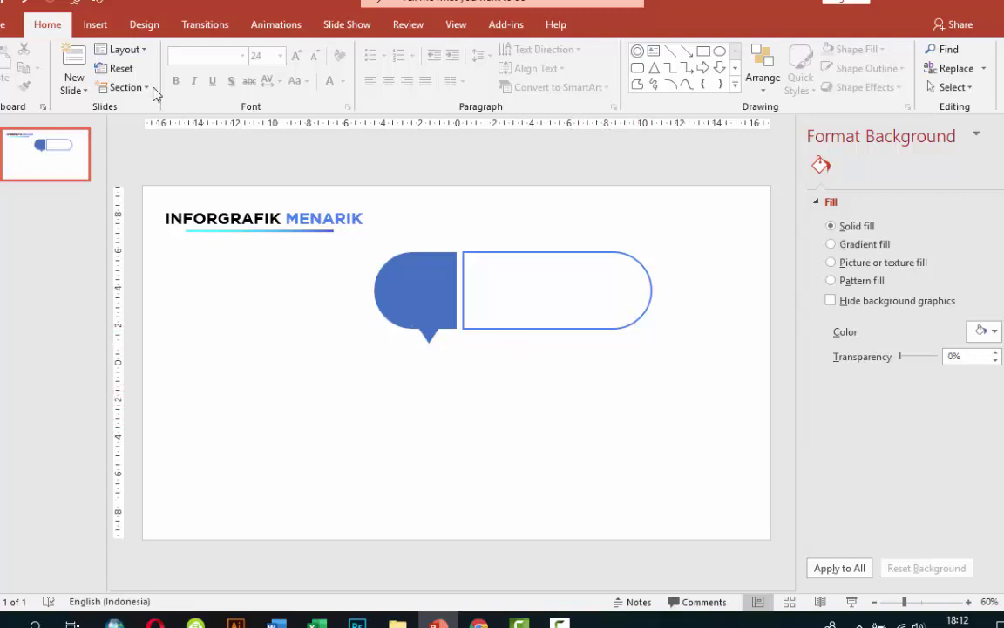
click(103, 29)
Draw a 3,39 cm circle and position it inside the blue speech-bubble shape
click(274, 74)
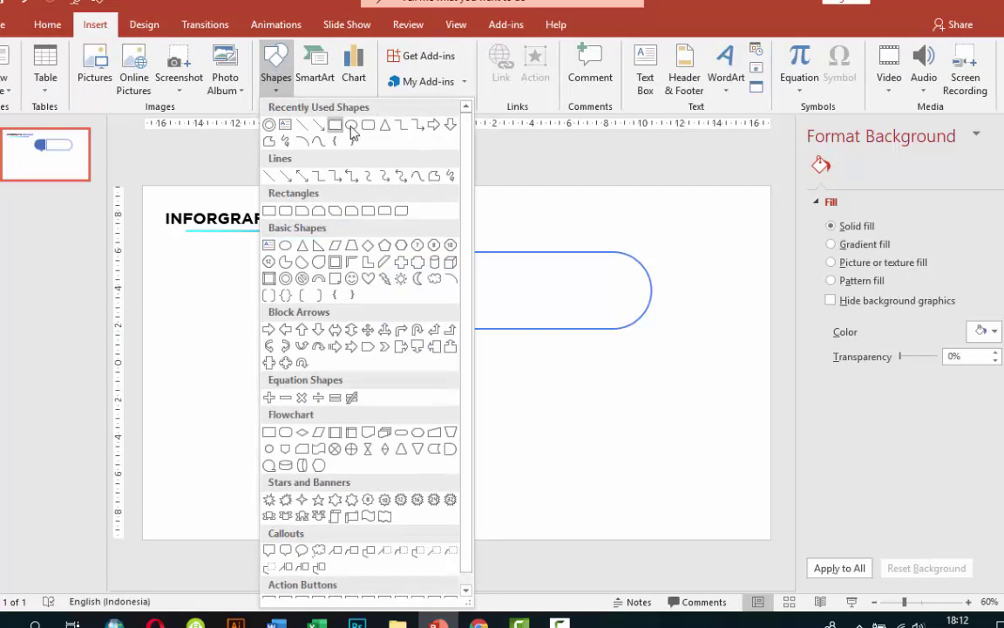
click(298, 129)
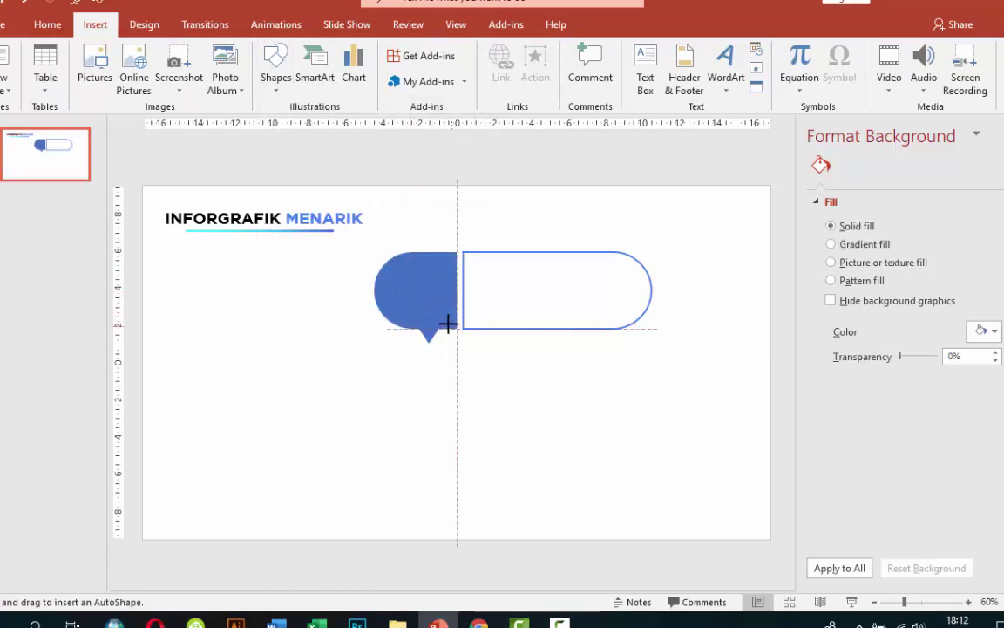
drag(452, 325, 389, 259)
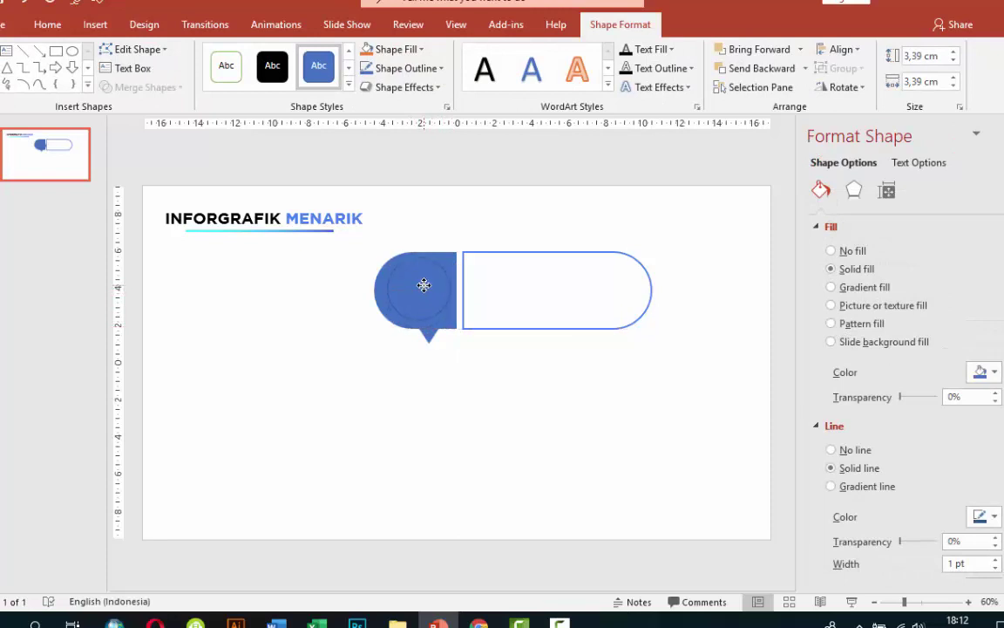
click(424, 286)
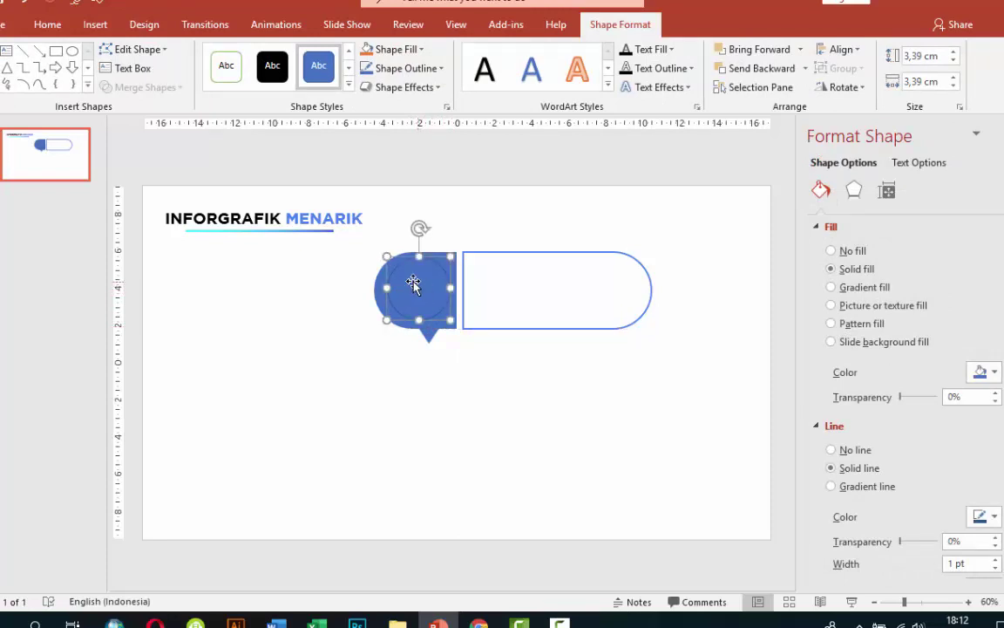
scroll(422, 286, up, 4)
scroll(471, 303, up, 2)
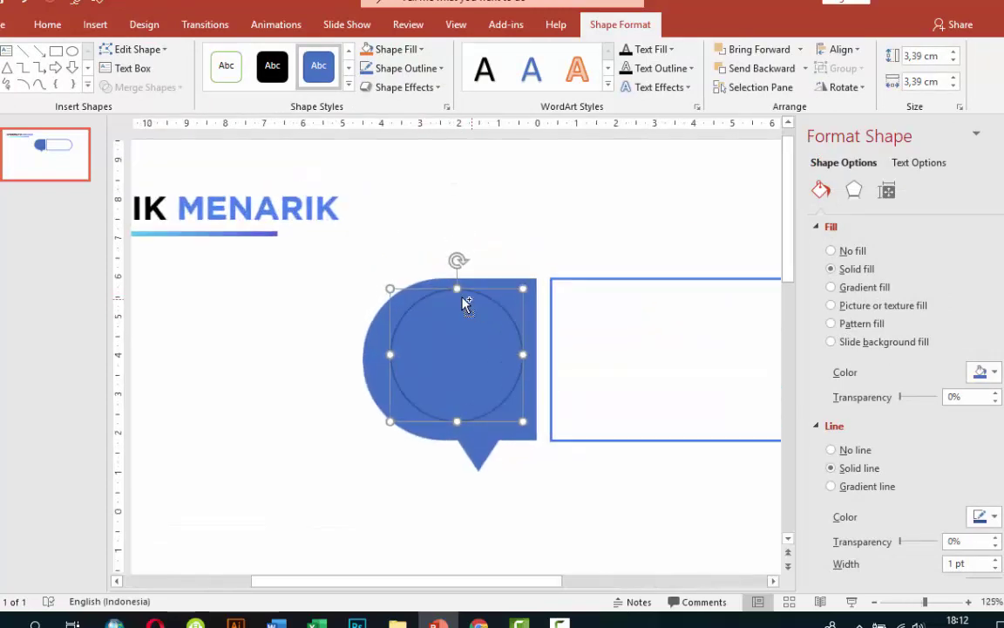
drag(475, 332, 474, 334)
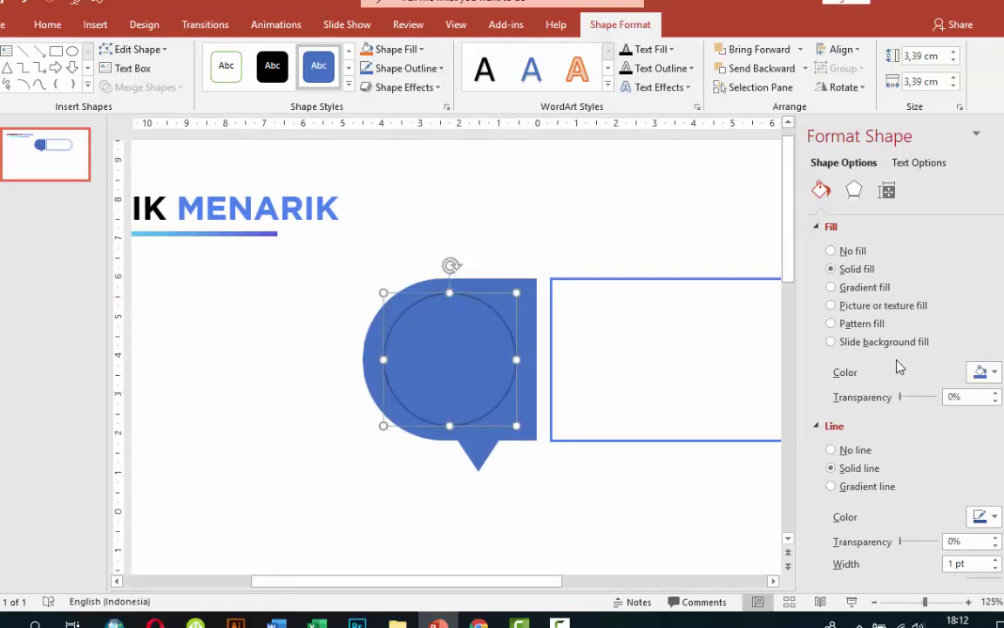
Fill the circle with a 45° white-to-light-grey linear gradient and remove its outline
click(981, 372)
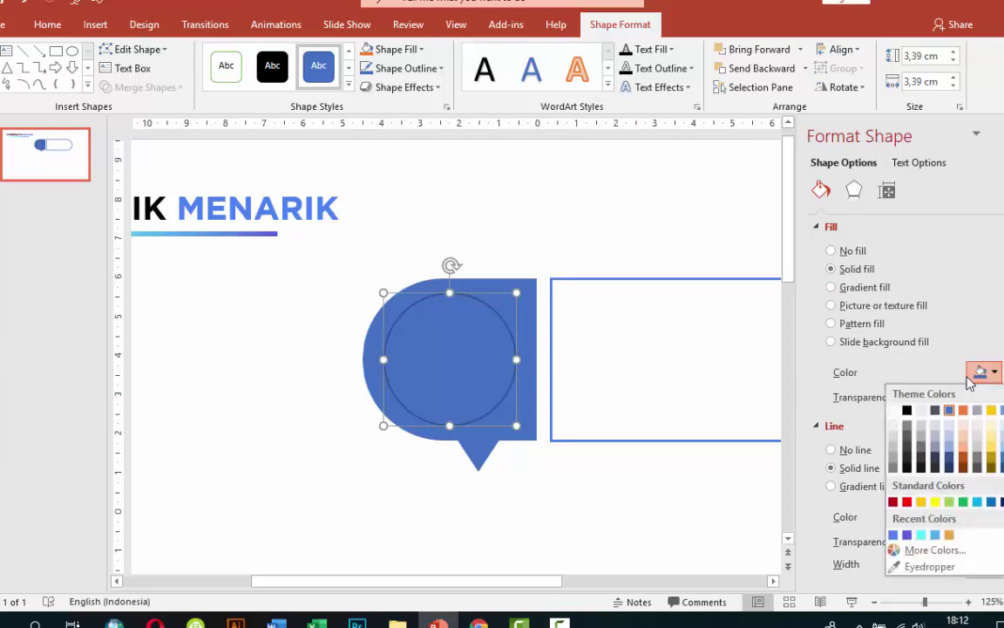
click(861, 289)
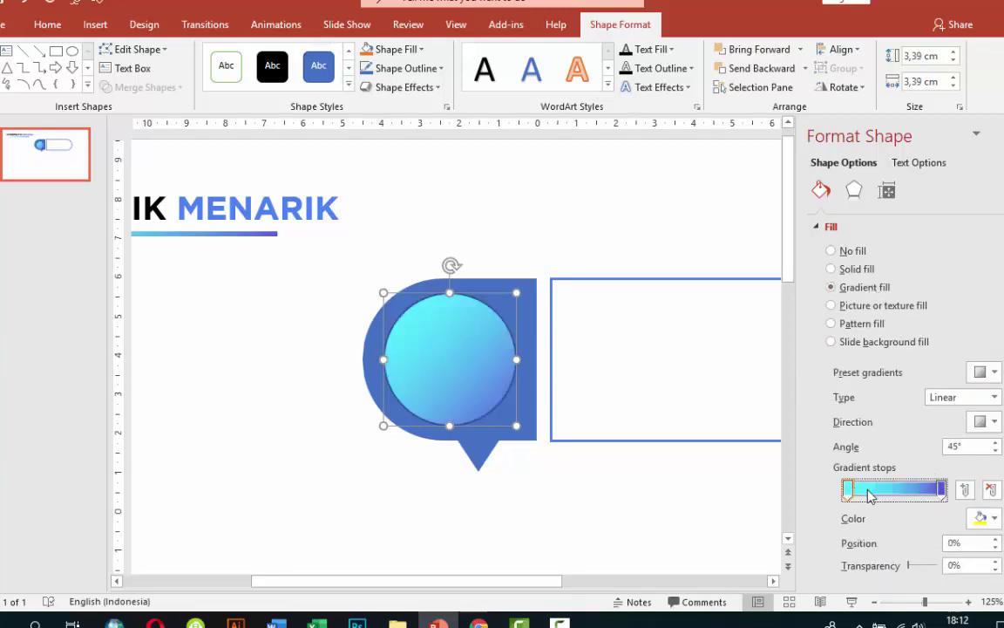
click(984, 518)
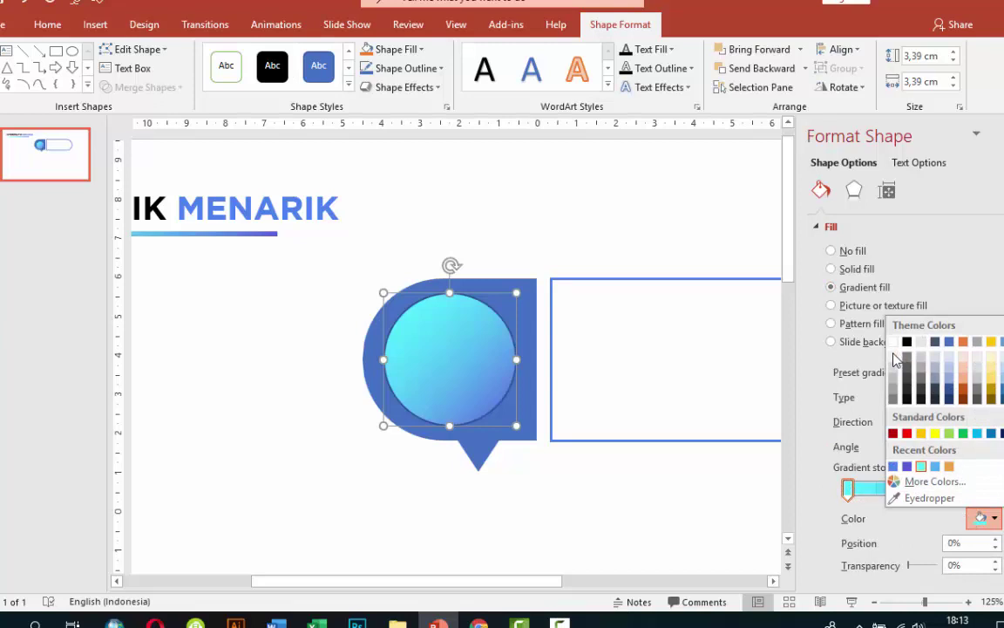
click(907, 466)
click(940, 488)
click(980, 517)
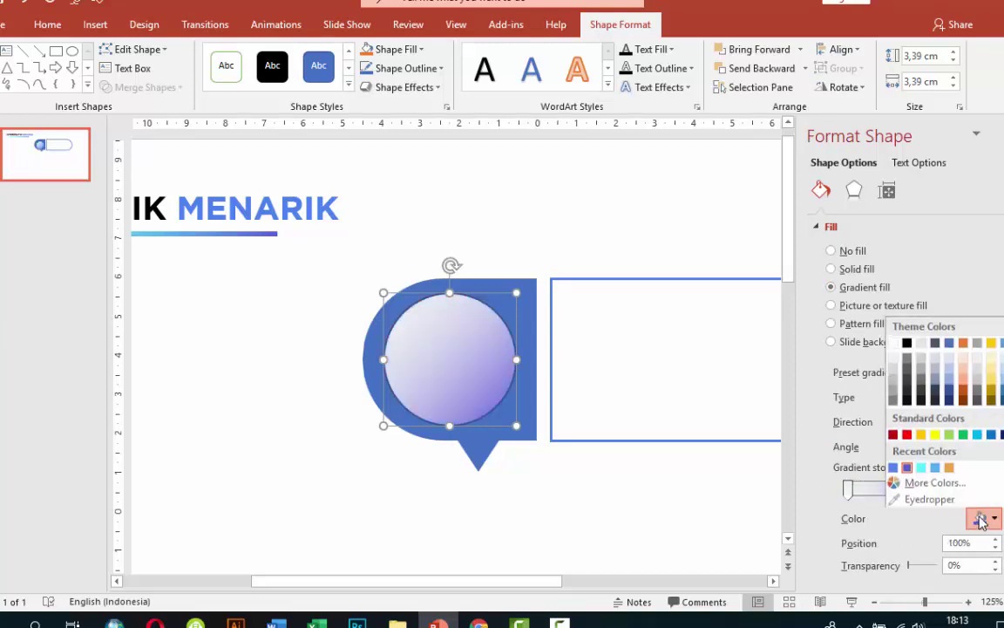
click(929, 499)
click(897, 394)
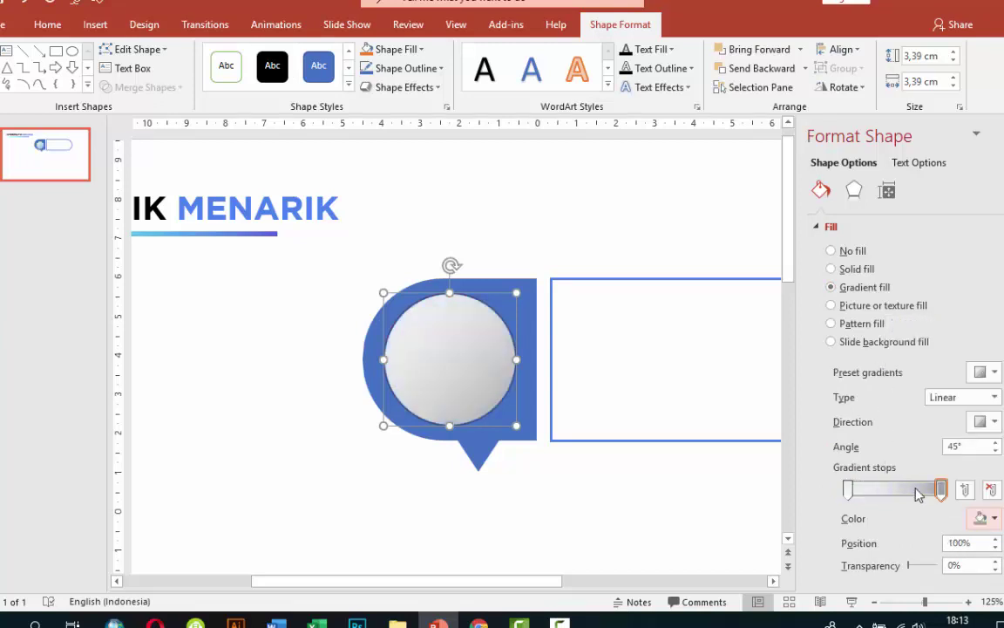
scroll(917, 495, down, 3)
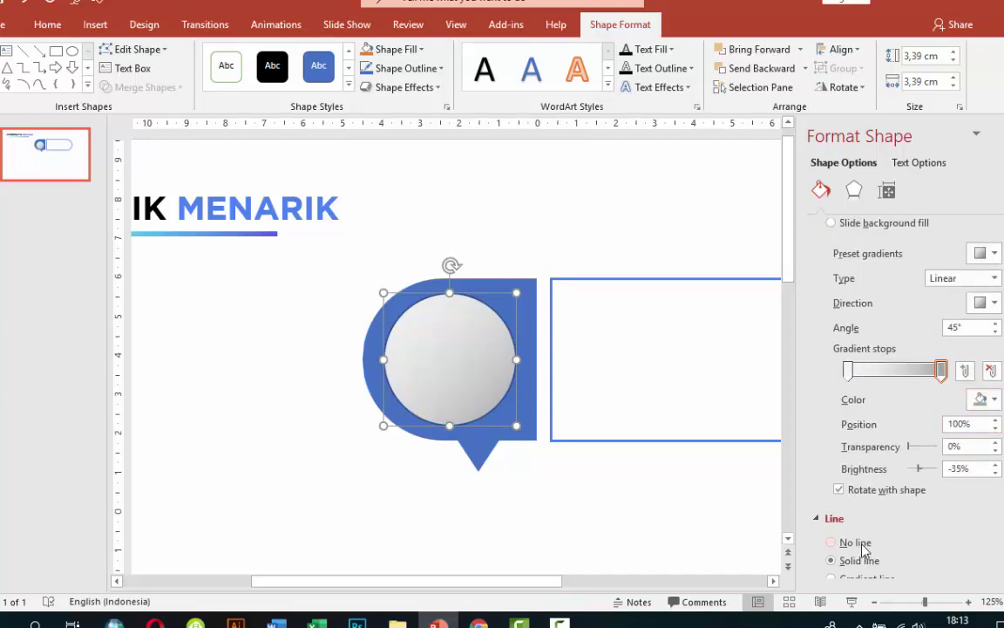
click(859, 542)
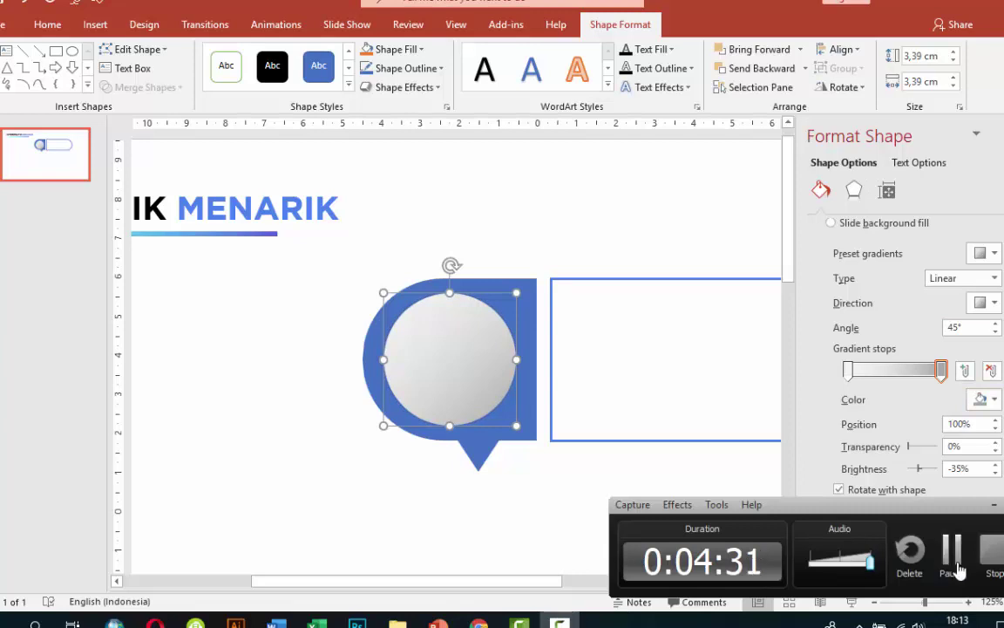
Give the circle an Angle top bevel, 3 pt wide and 6 pt high
click(855, 192)
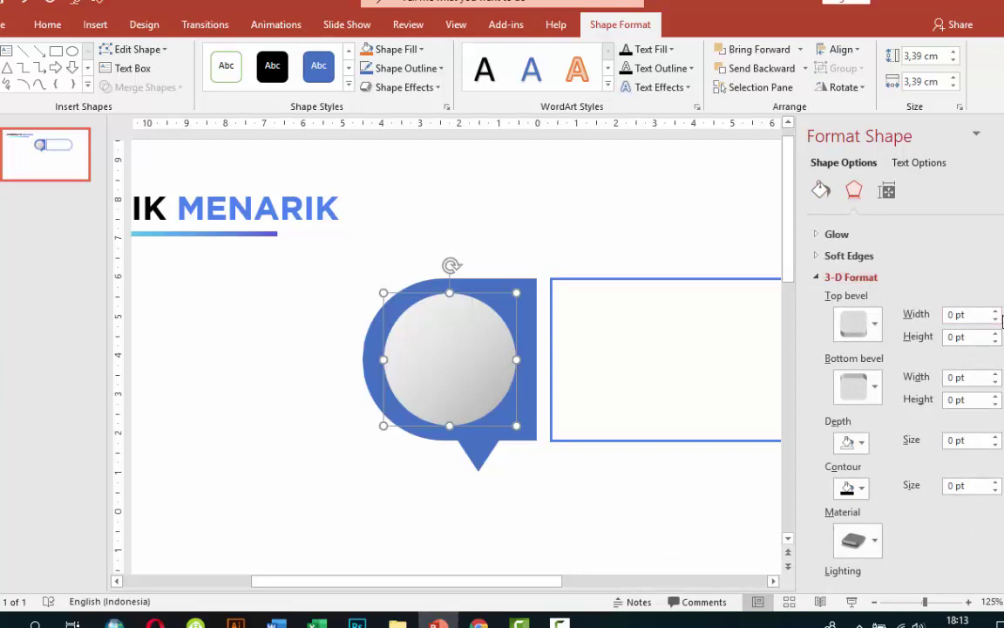
click(997, 311)
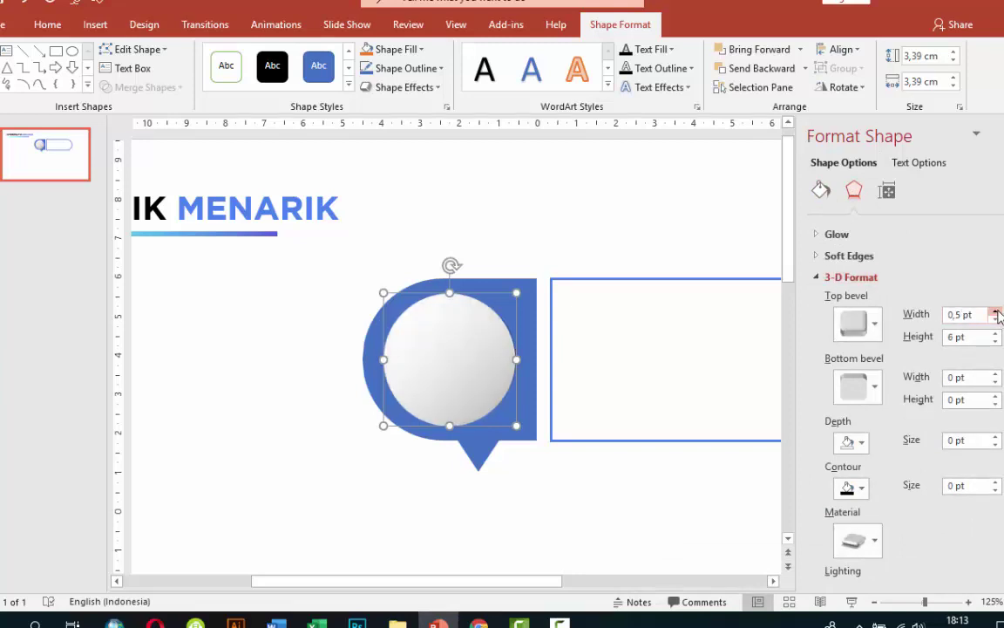
click(997, 312)
click(996, 312)
click(996, 311)
click(996, 311)
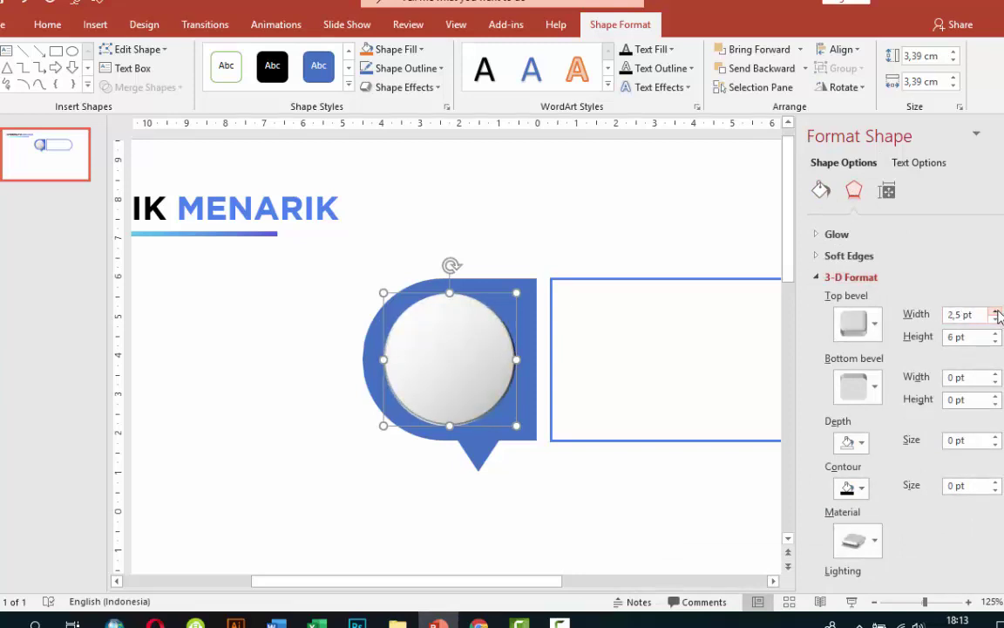
click(996, 312)
click(875, 324)
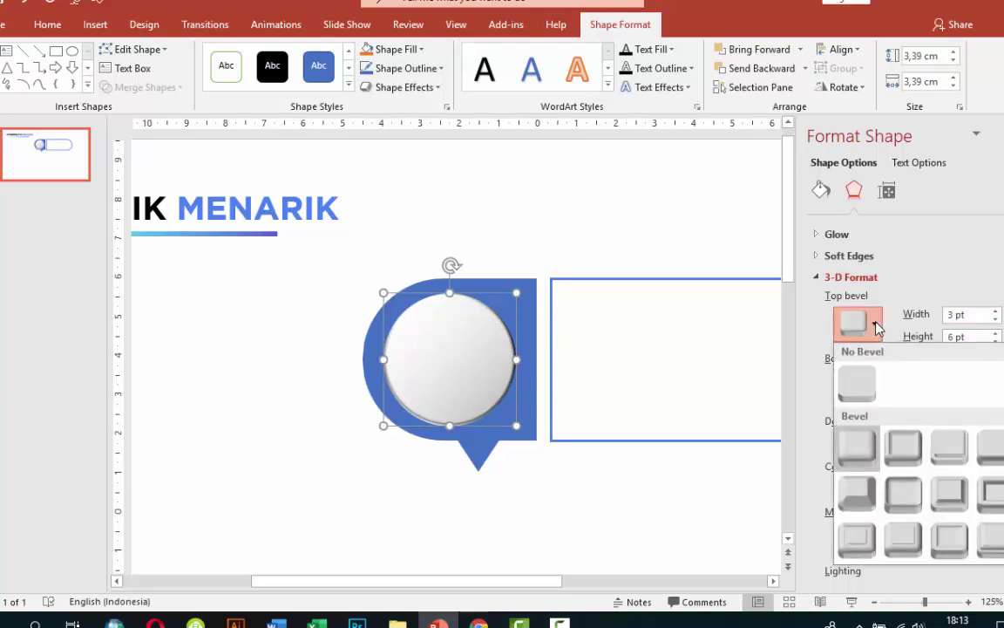
click(855, 503)
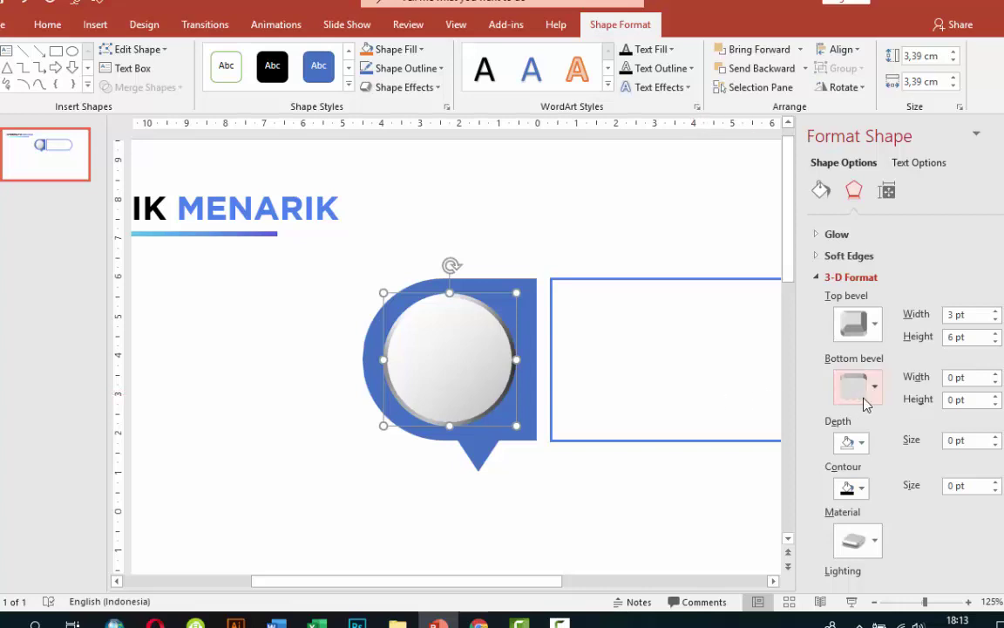
click(645, 228)
click(484, 346)
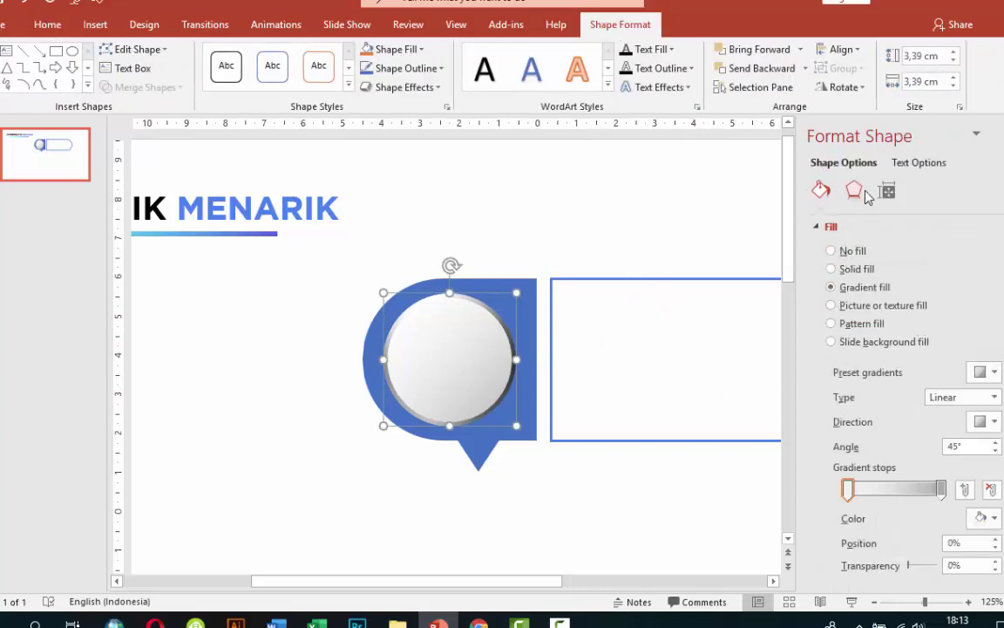
click(854, 192)
Apply the Outer Offset: Bottom Right shadow preset to the circle and raise its distance to 7 pt
click(817, 314)
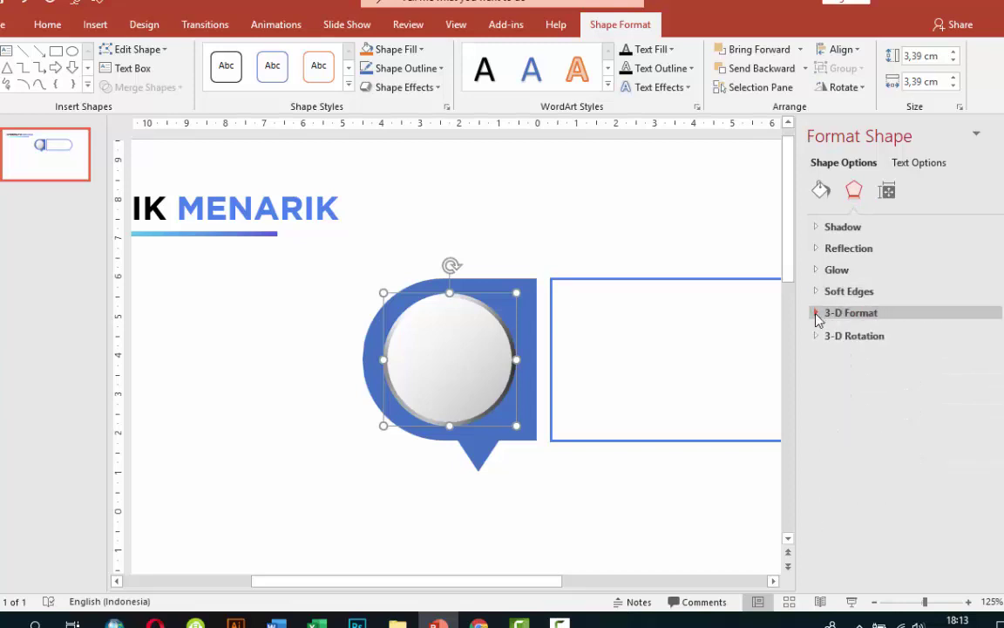
click(816, 228)
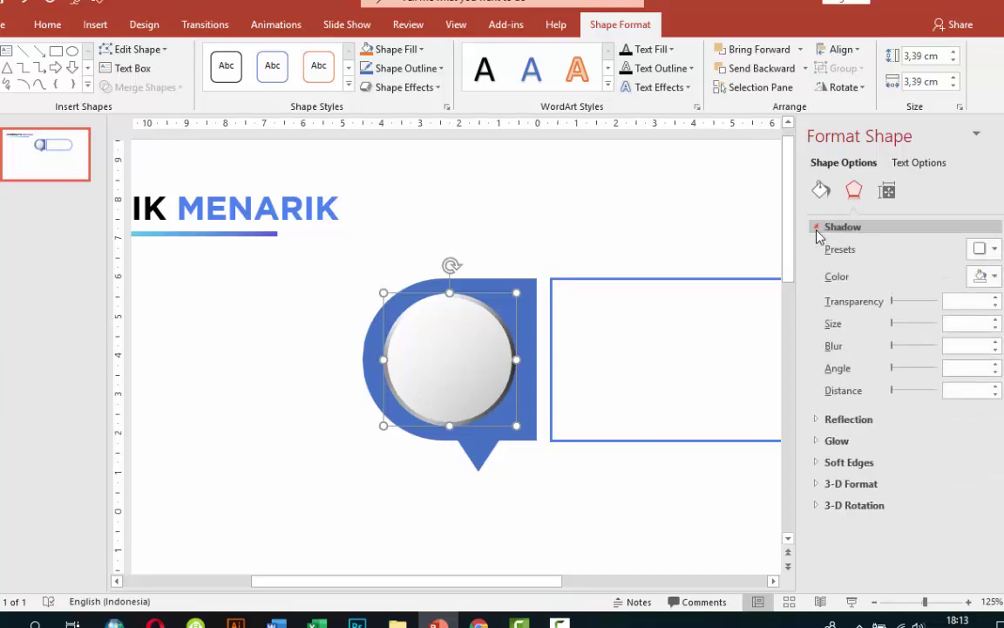
click(987, 249)
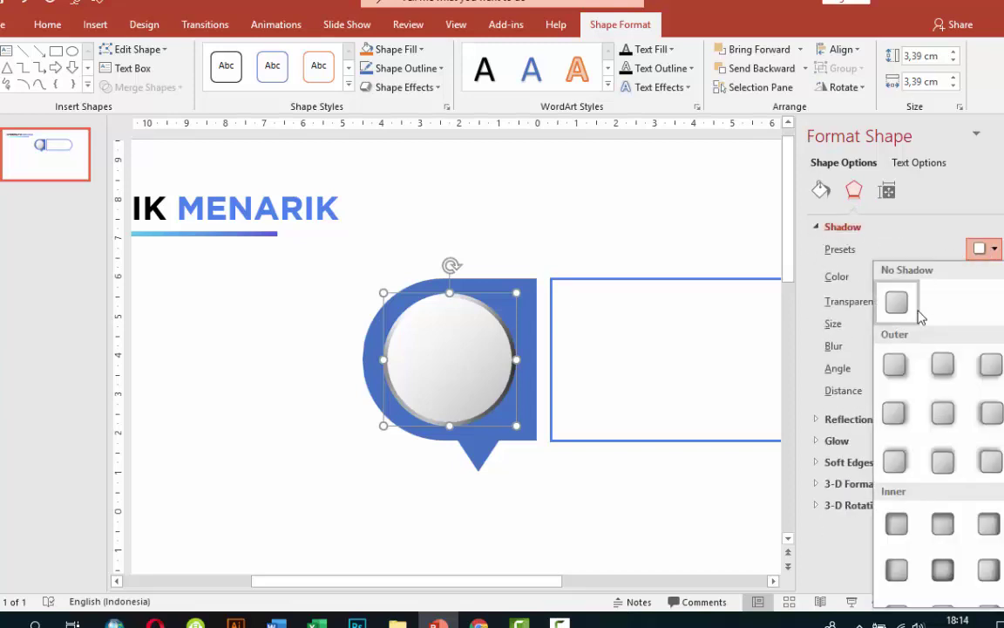
click(896, 364)
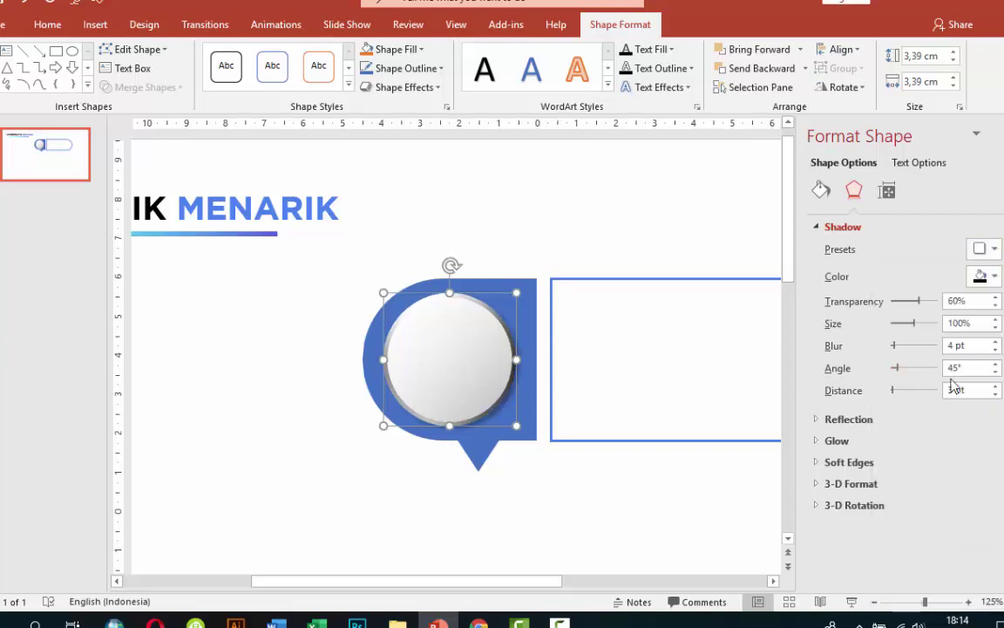
click(996, 386)
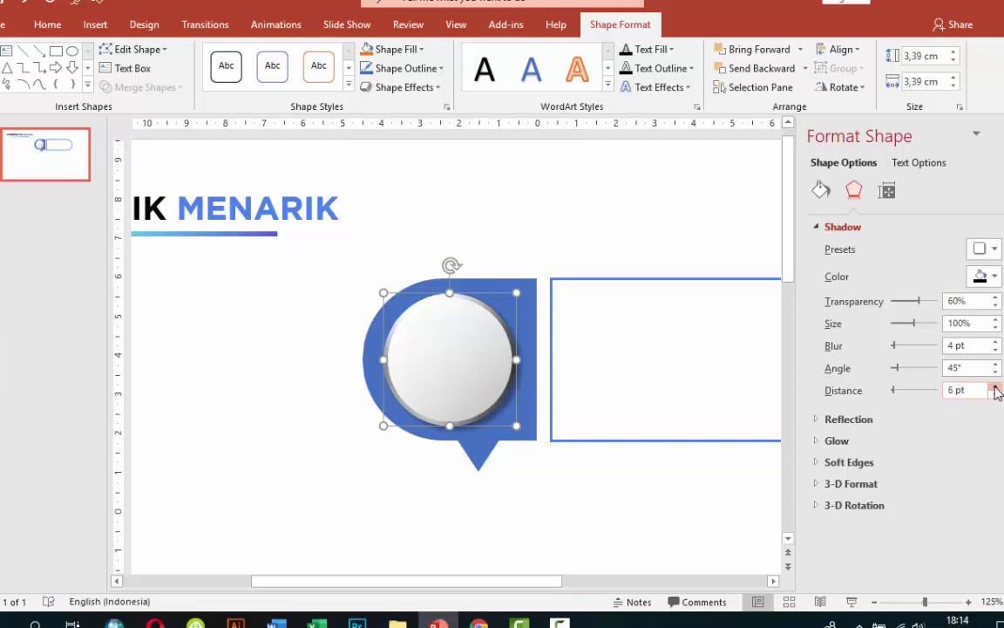
click(996, 386)
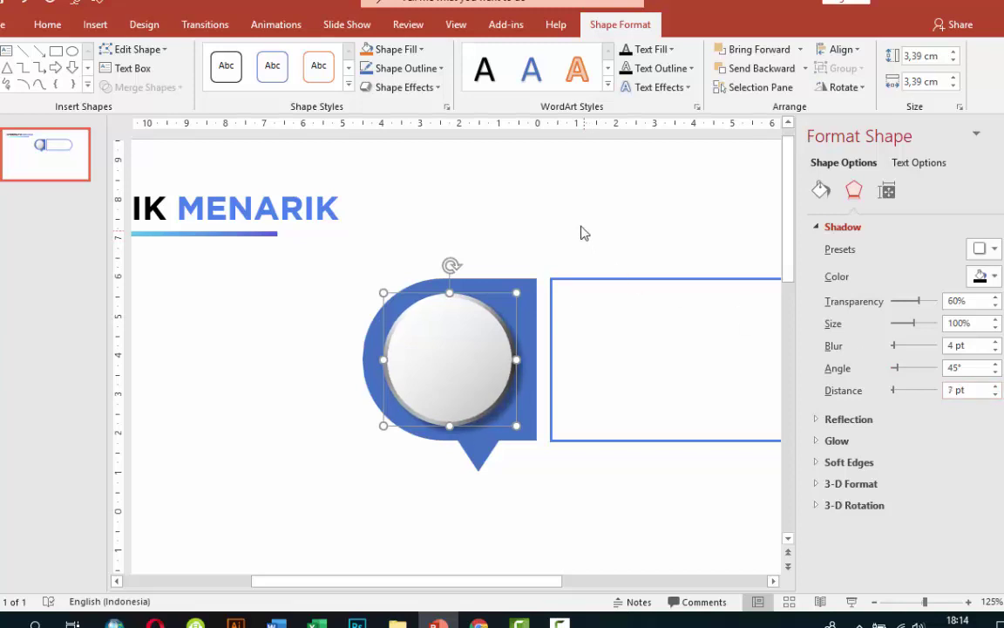
click(608, 238)
ctrl+scroll(668, 260, down, 2)
Select the speech-bubble circle and outlined box together and Ctrl-drag a copy straight below them
ctrl+scroll(669, 261, down, 5)
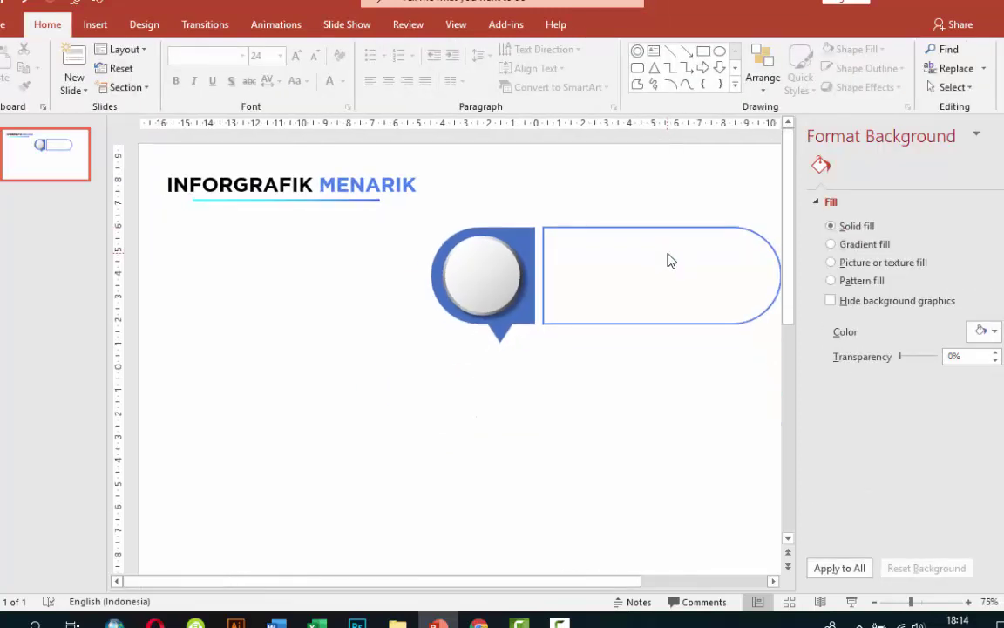
ctrl+scroll(683, 299, down, 1)
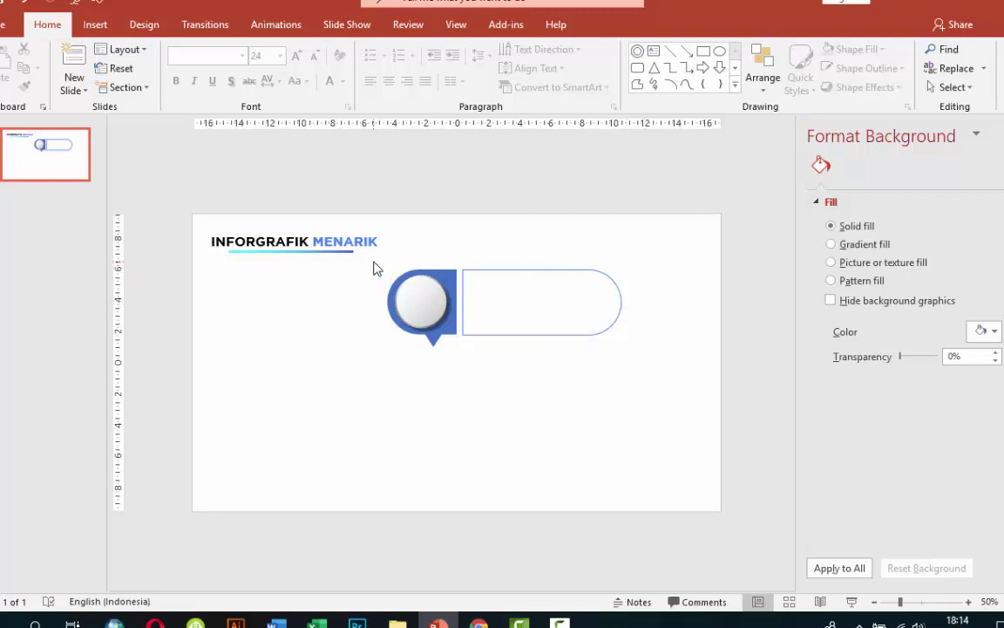
drag(373, 263, 640, 385)
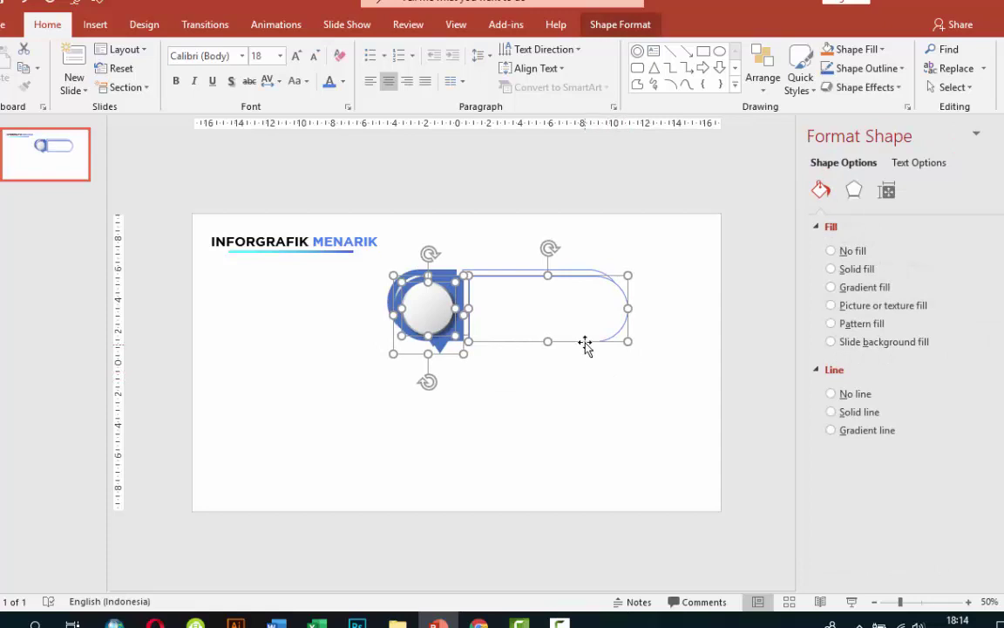
drag(585, 339, 573, 411)
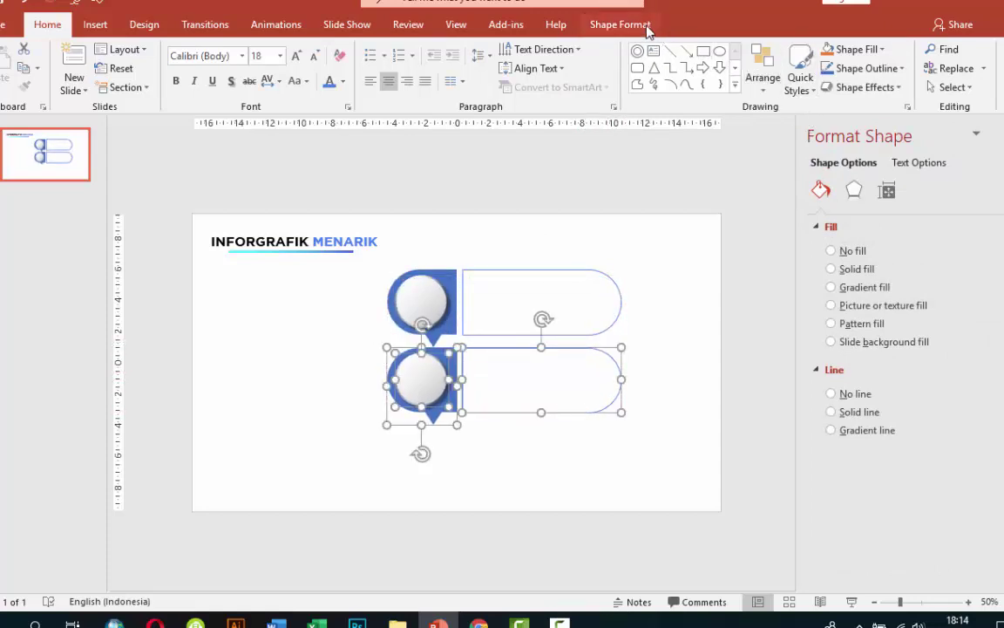
Flip the lower callout icon horizontally
click(602, 26)
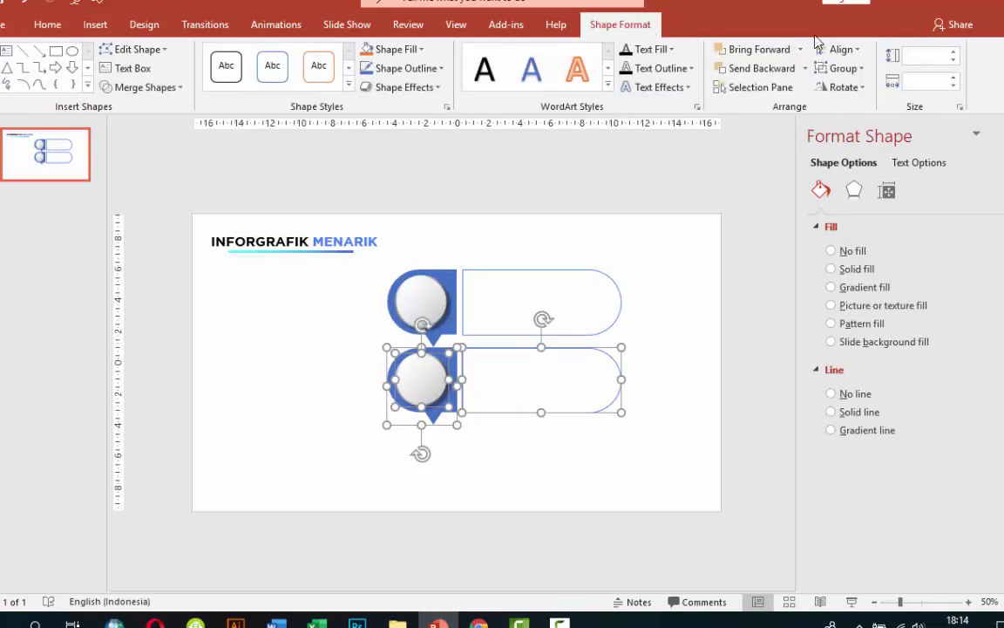
click(863, 88)
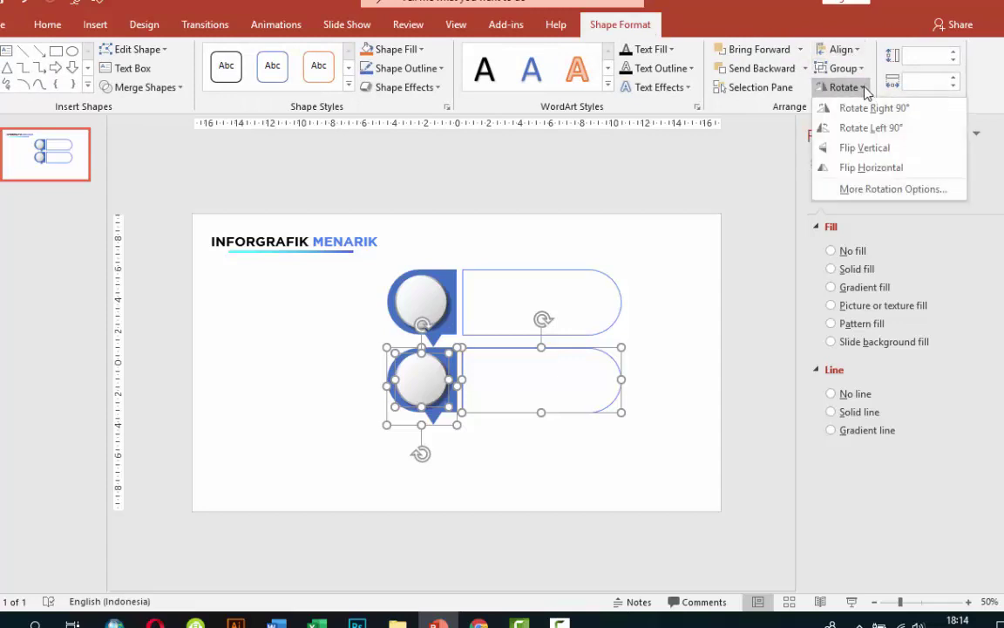
click(854, 169)
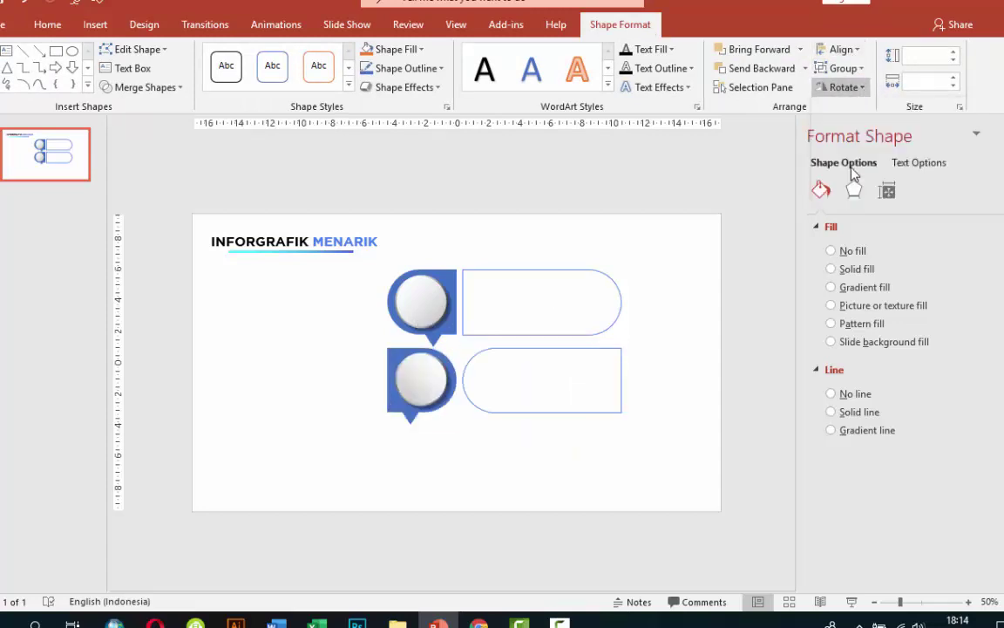
Move the lower rounded pill to the left side of the icon
click(716, 325)
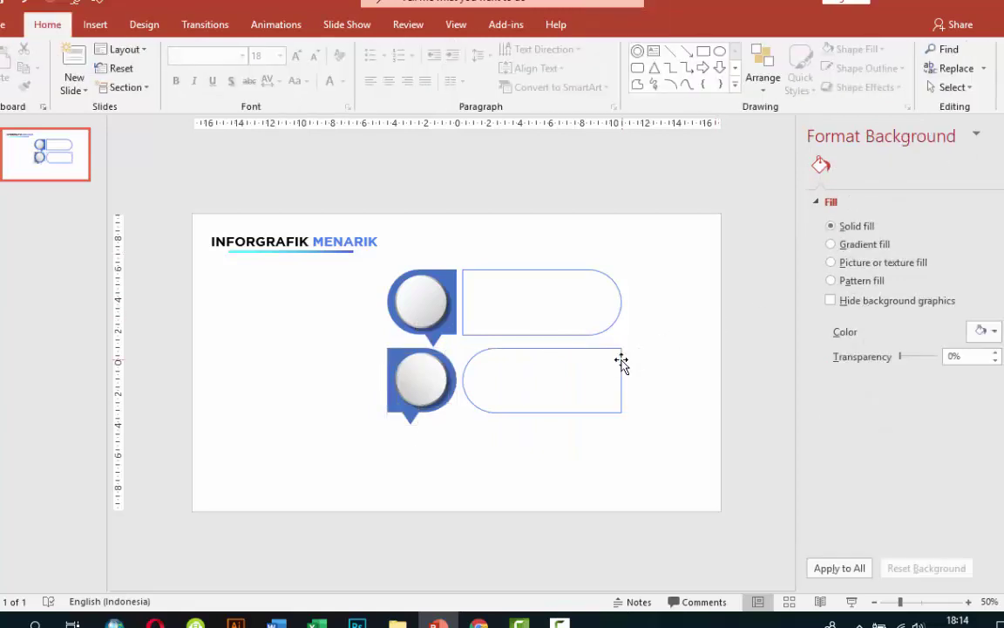
click(622, 361)
drag(604, 360, 378, 359)
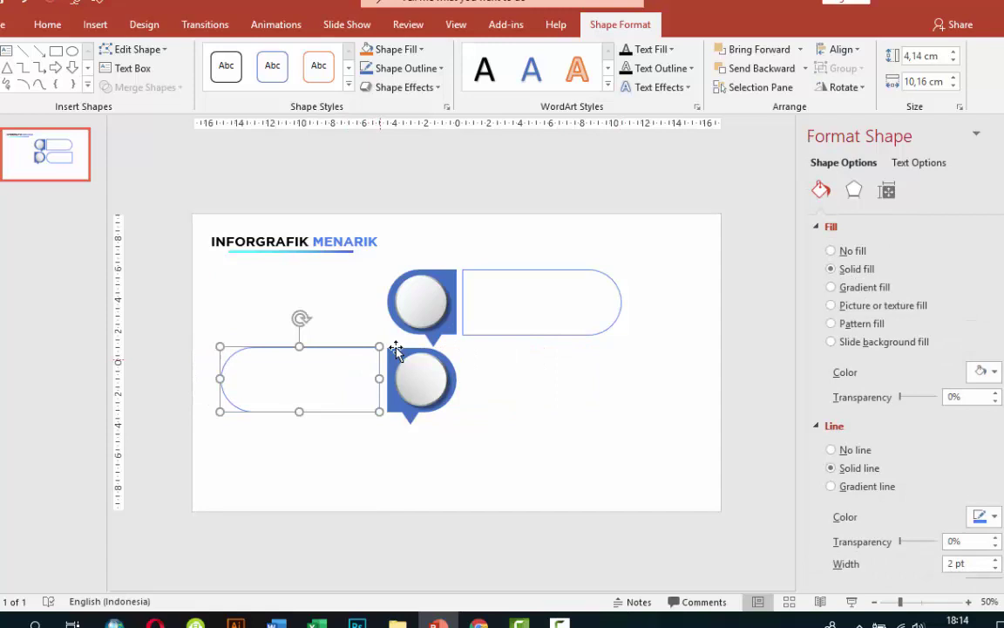
Fill the middle callout icon with light cyan
click(589, 374)
click(408, 419)
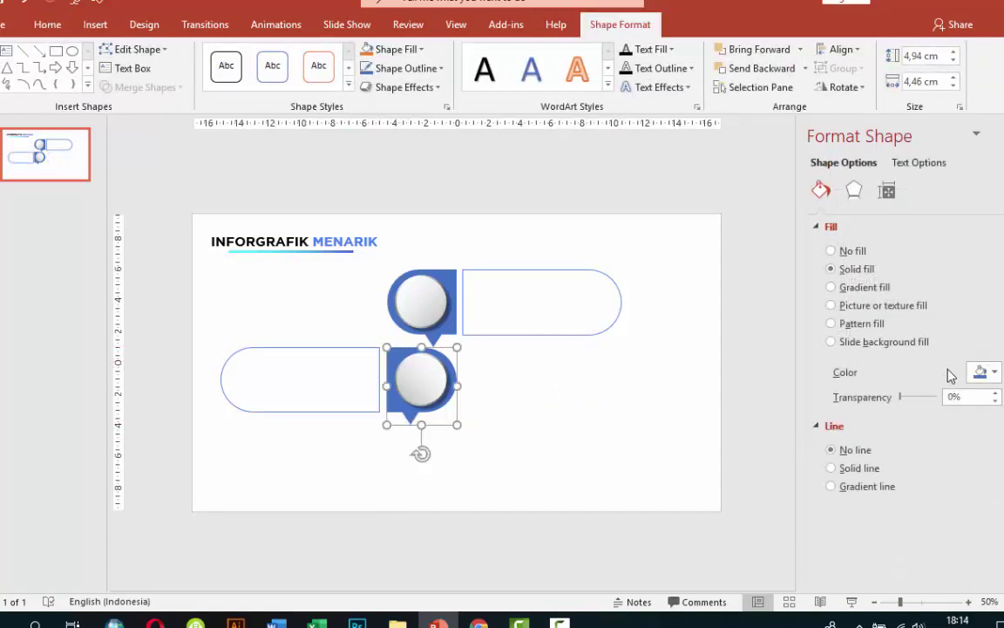
click(981, 373)
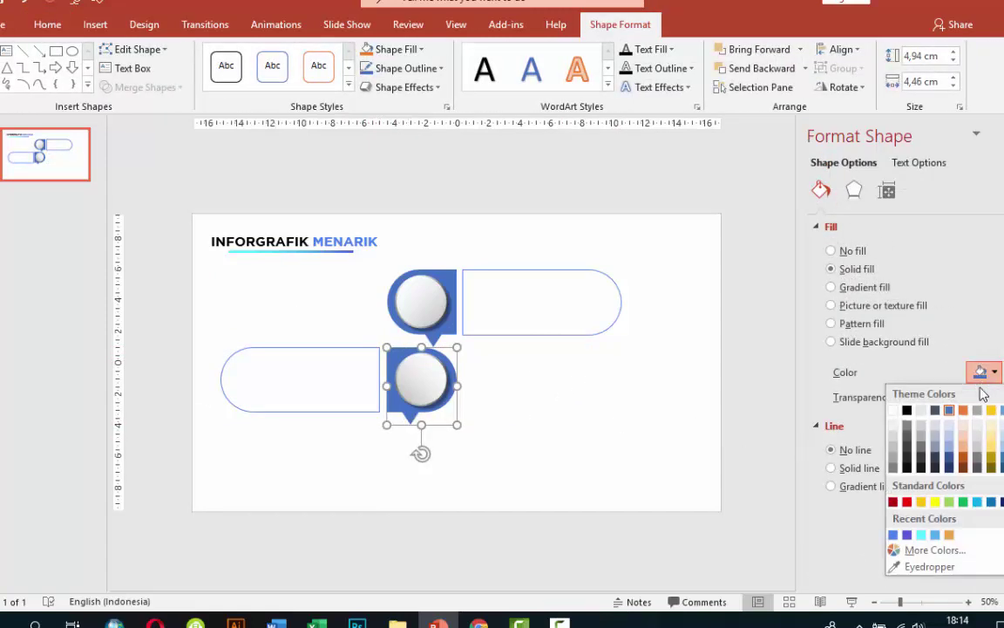
click(920, 535)
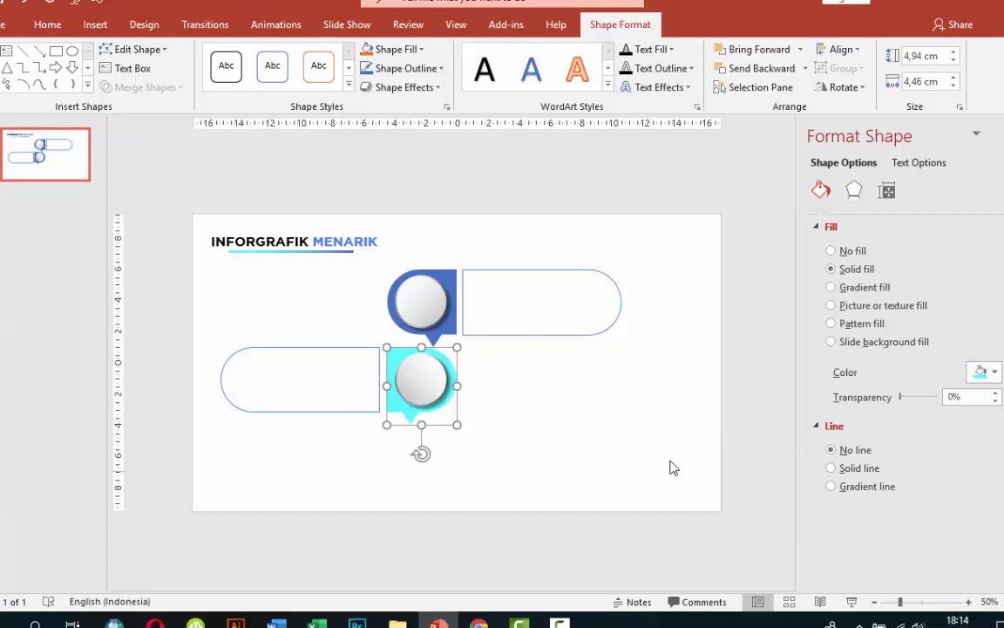
Give the left rounded pill a matching light-cyan outline
click(375, 366)
click(984, 517)
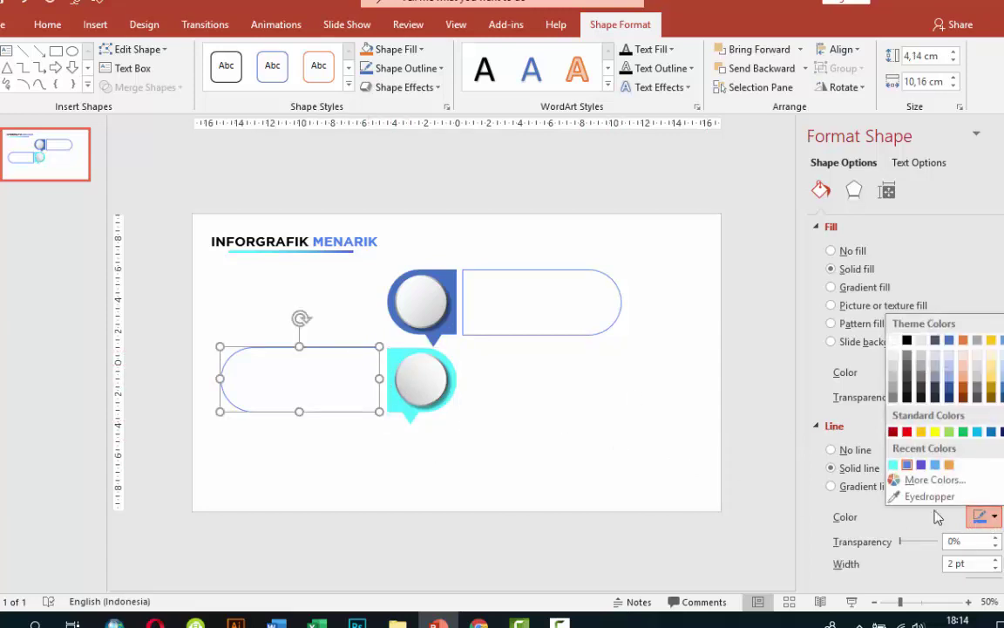
click(892, 465)
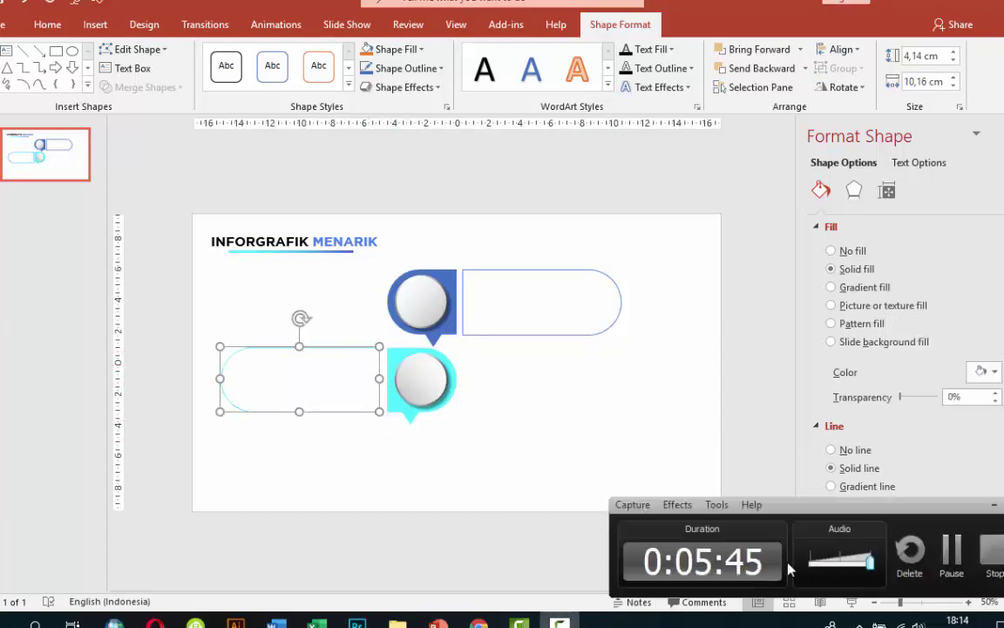
click(530, 440)
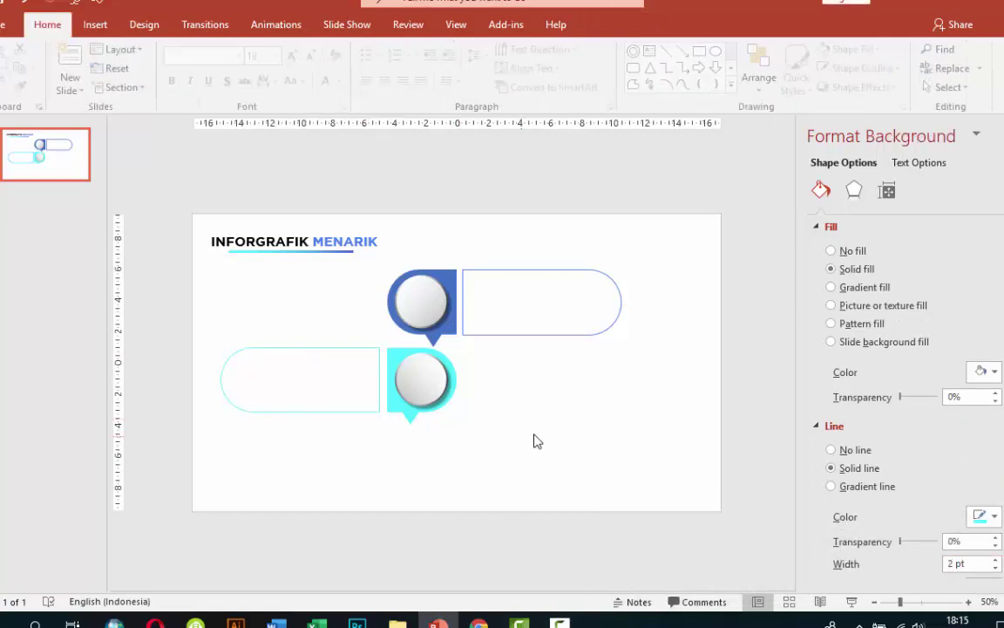
click(378, 392)
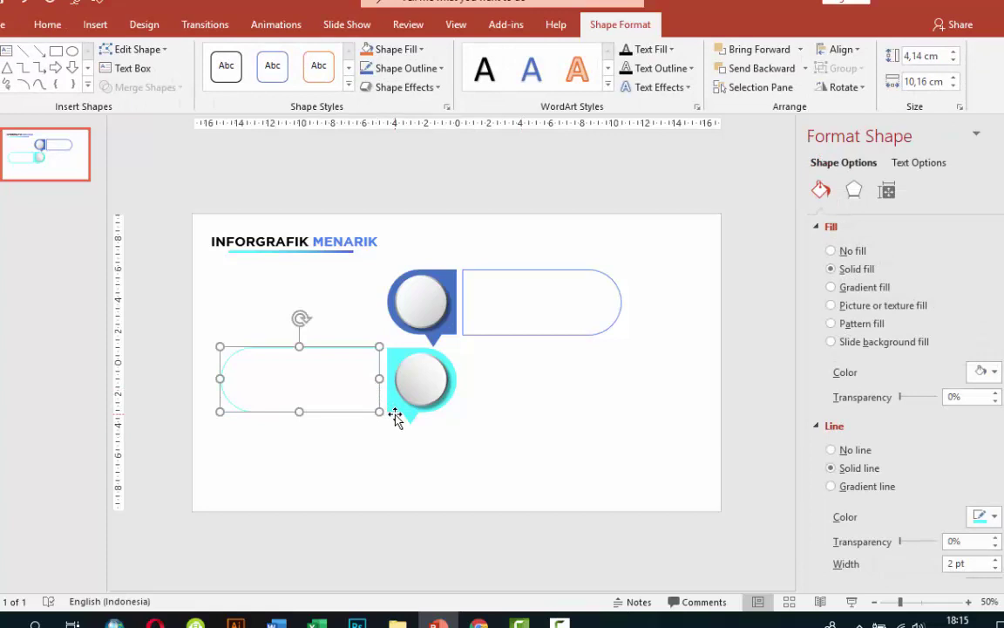
Select the top blue icon and its pill, then Ctrl-drag a copy below the cyan row
shift+click(396, 415)
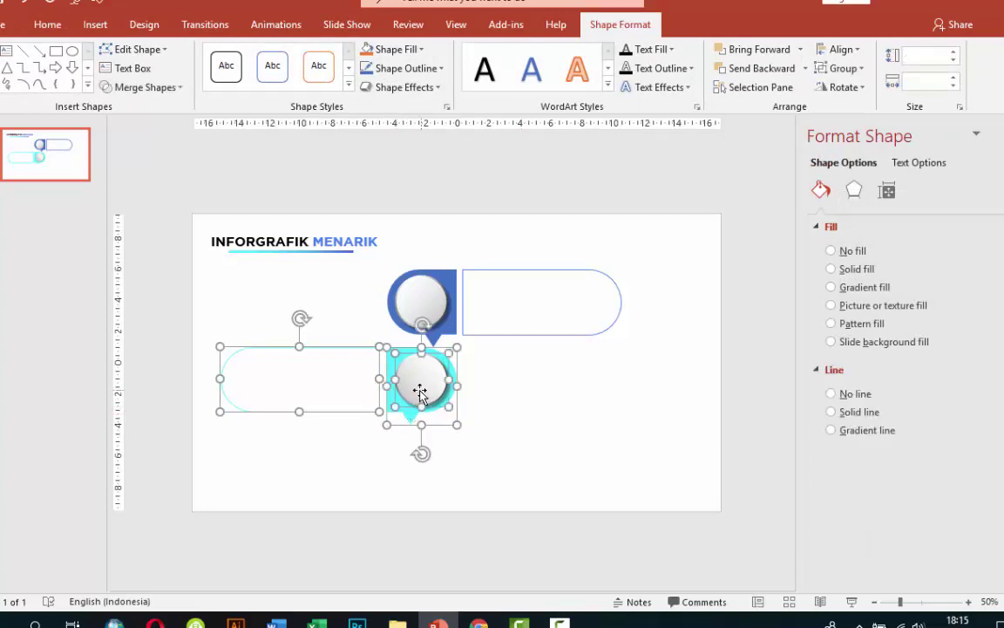
click(551, 412)
click(437, 298)
shift+click(484, 274)
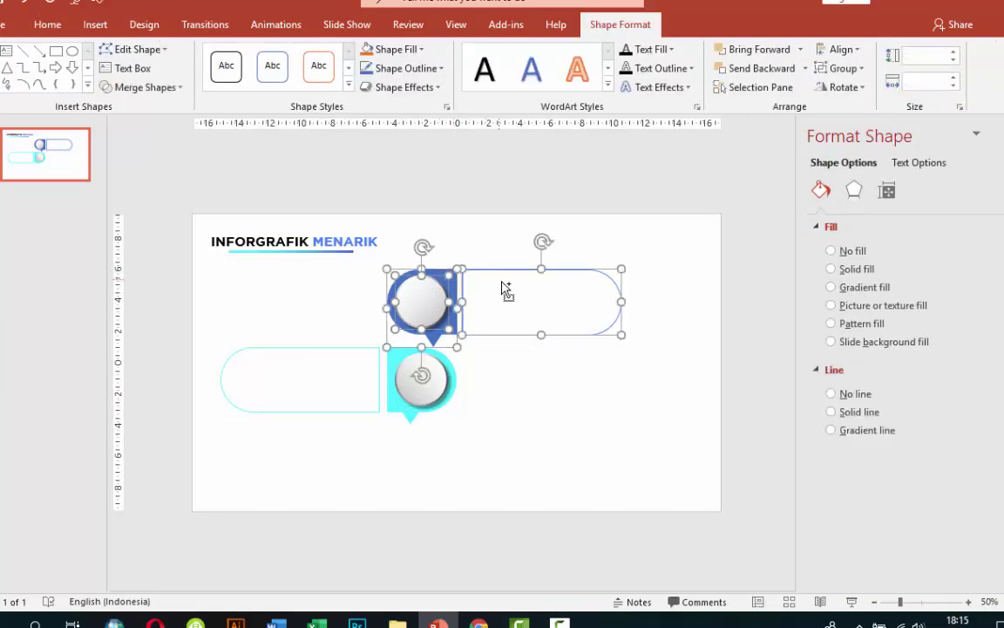
drag(531, 278, 521, 426)
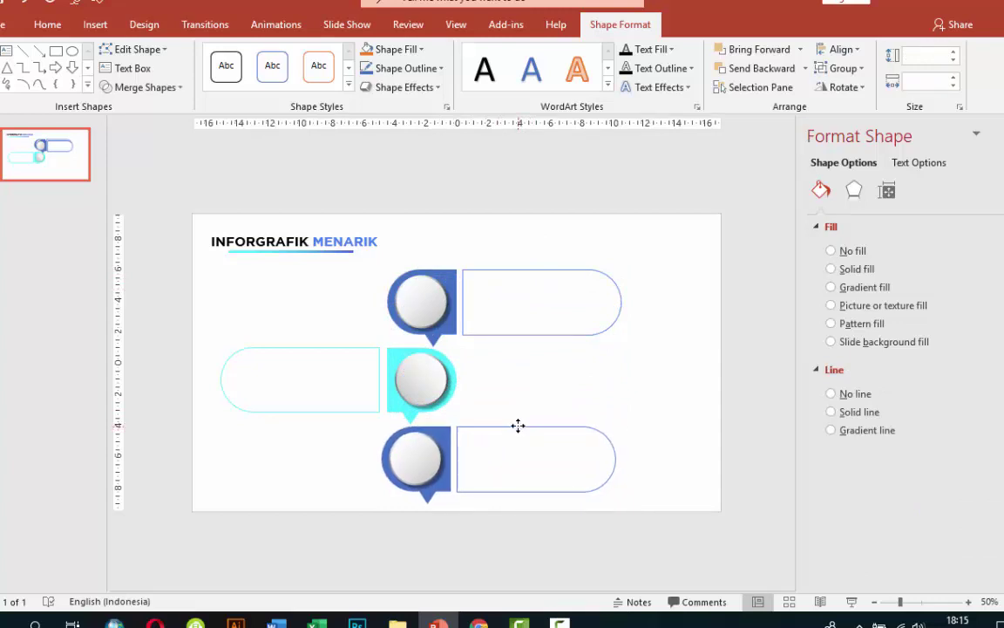
click(628, 394)
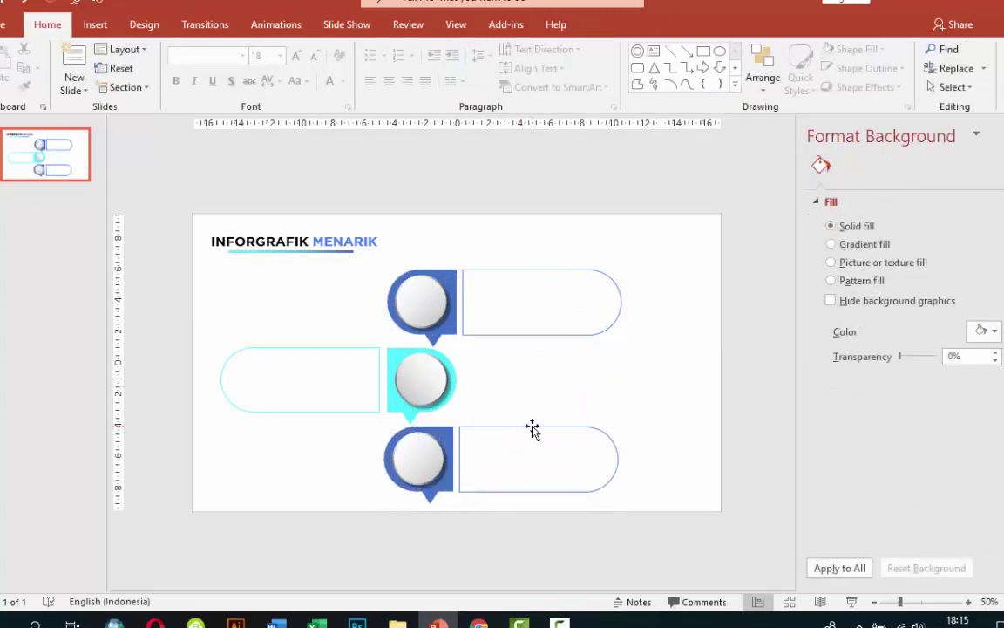
Colour the bottom icon's fill and its pill's outline violet-blue
click(453, 431)
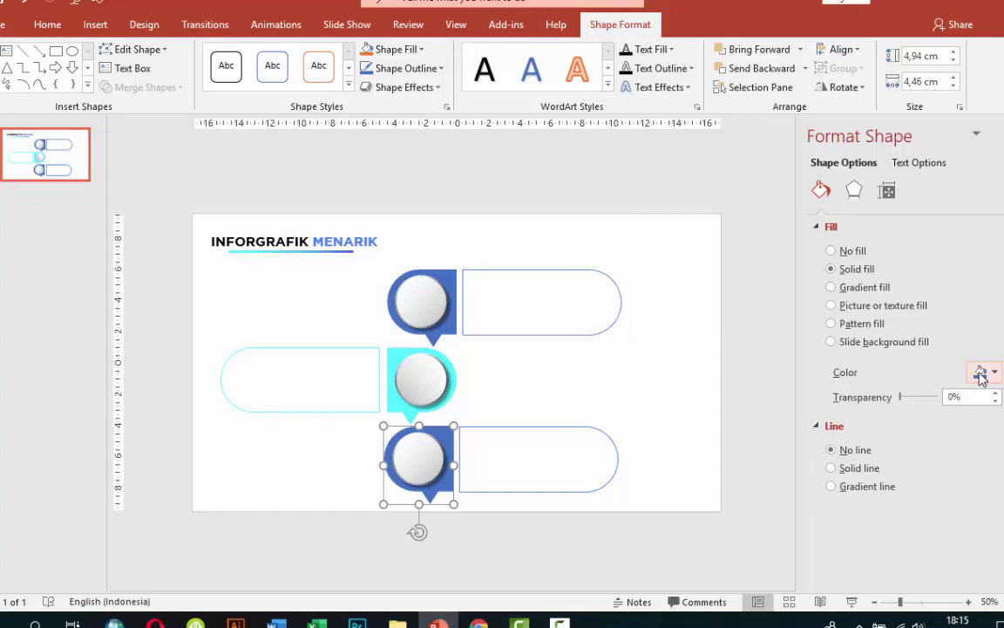
click(980, 373)
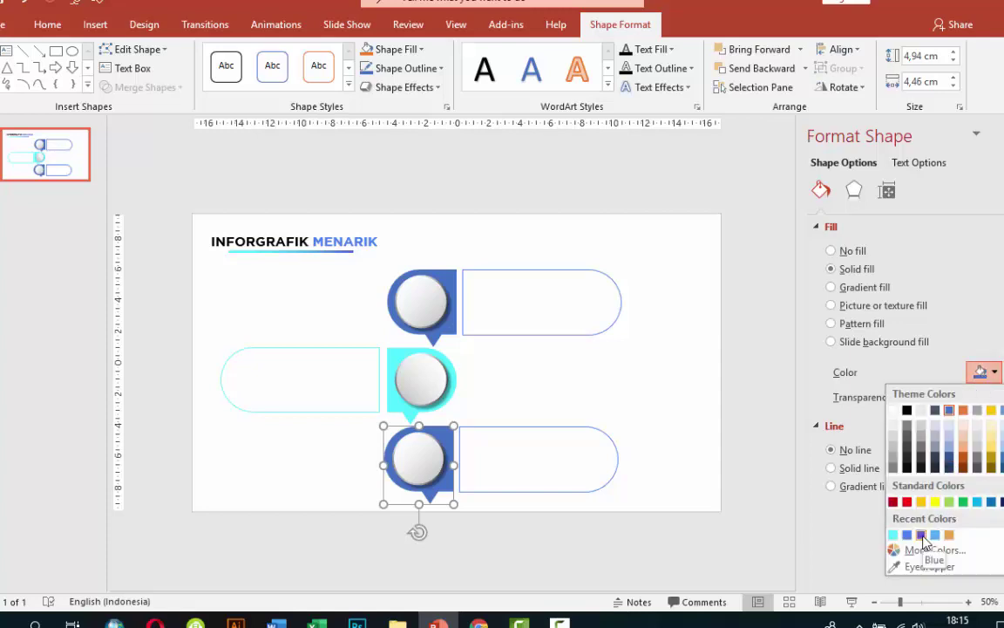
click(922, 535)
click(615, 448)
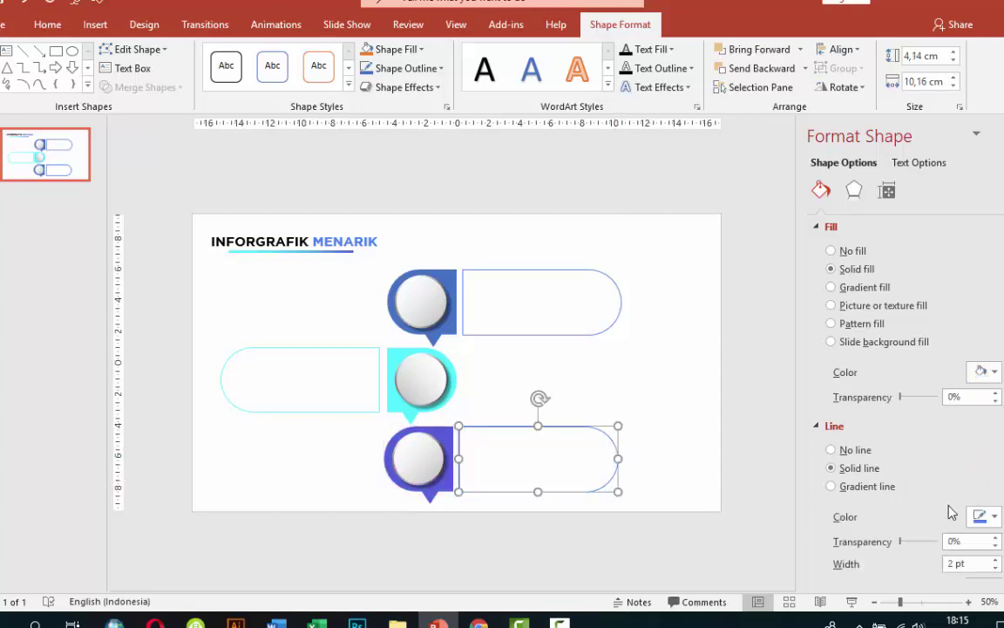
click(988, 517)
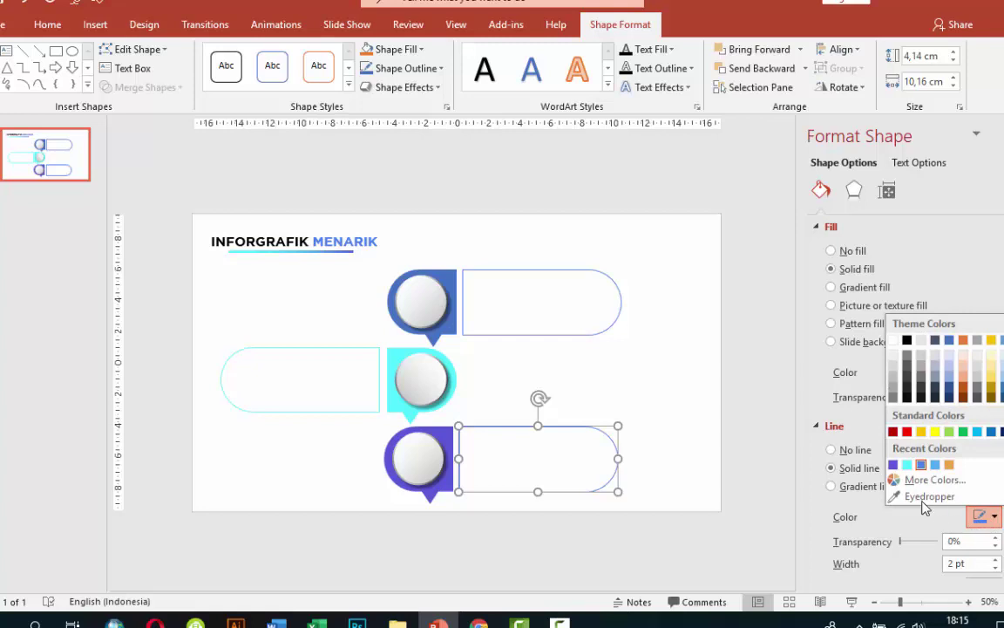
click(893, 466)
click(605, 388)
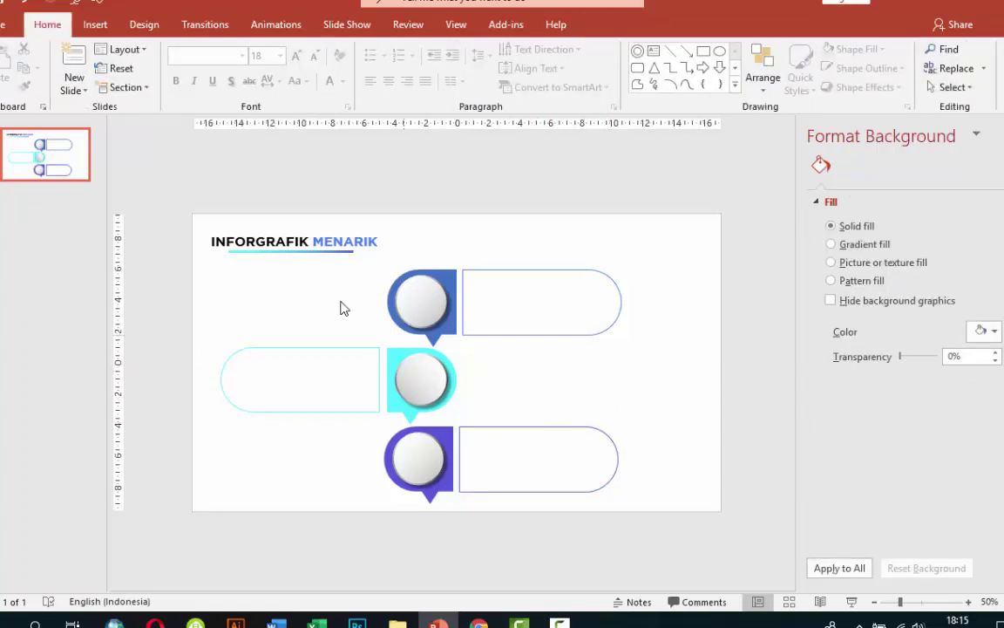
Select all infographic shapes and shift them slightly to the right
drag(197, 264, 652, 529)
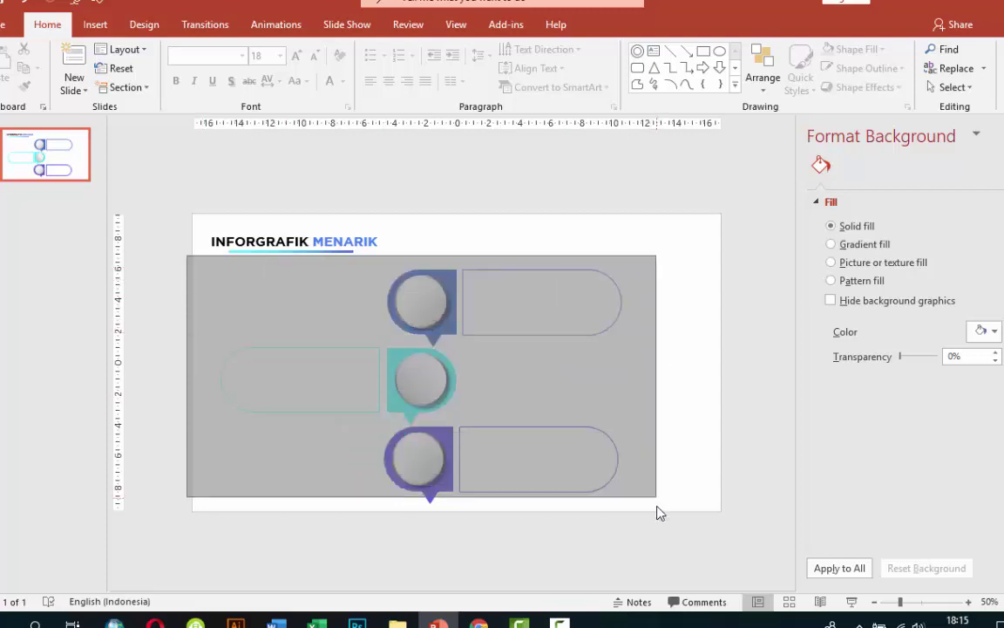
drag(609, 437, 624, 438)
click(704, 378)
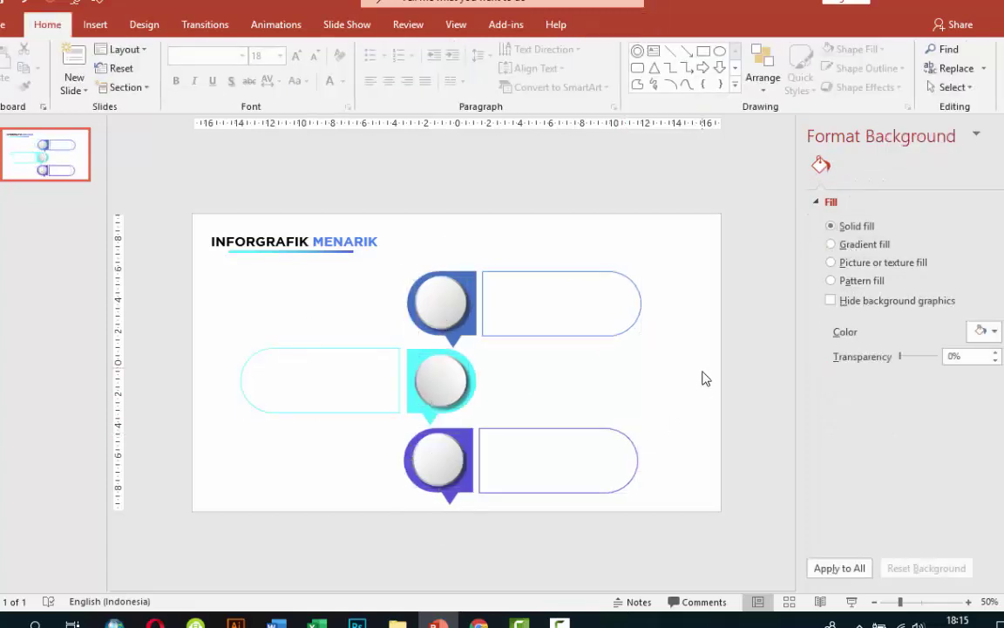
Add a grey letter 'A' text box in Gotham Bold 54 and place it on the top circle
click(95, 24)
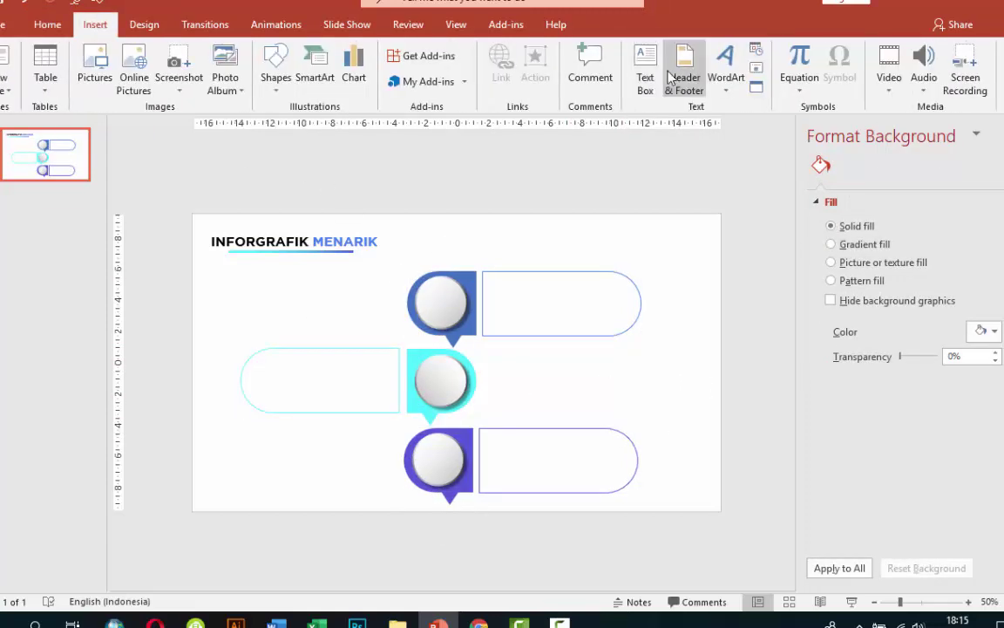
click(645, 76)
click(496, 239)
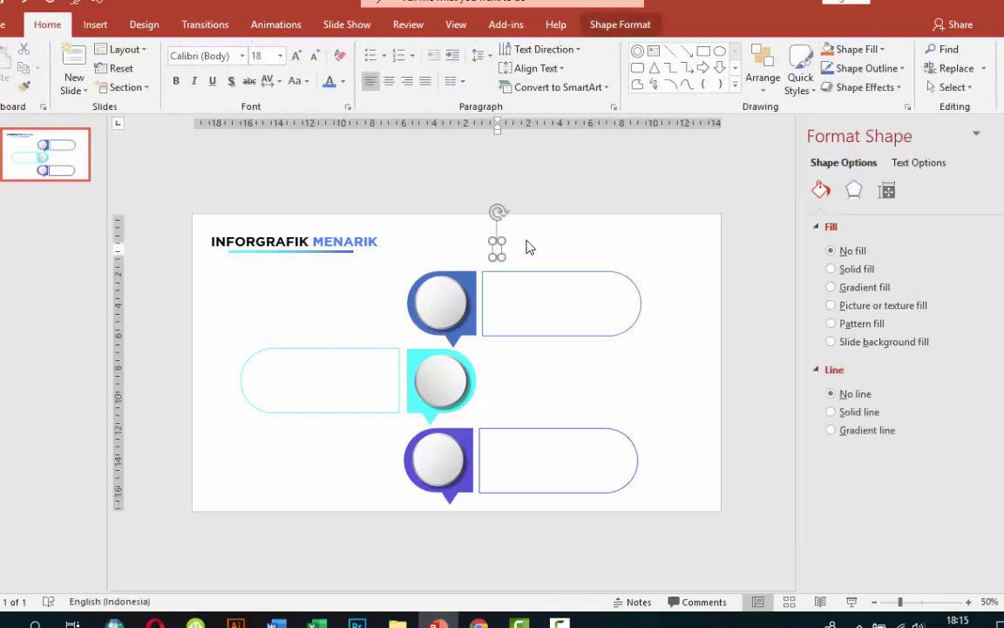
text(A)
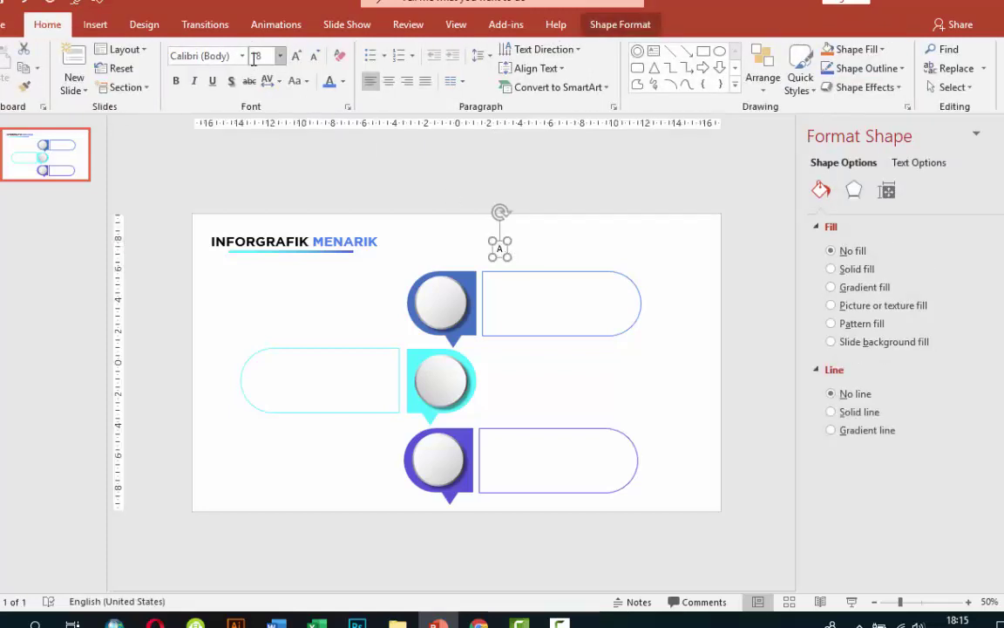
click(243, 56)
click(253, 155)
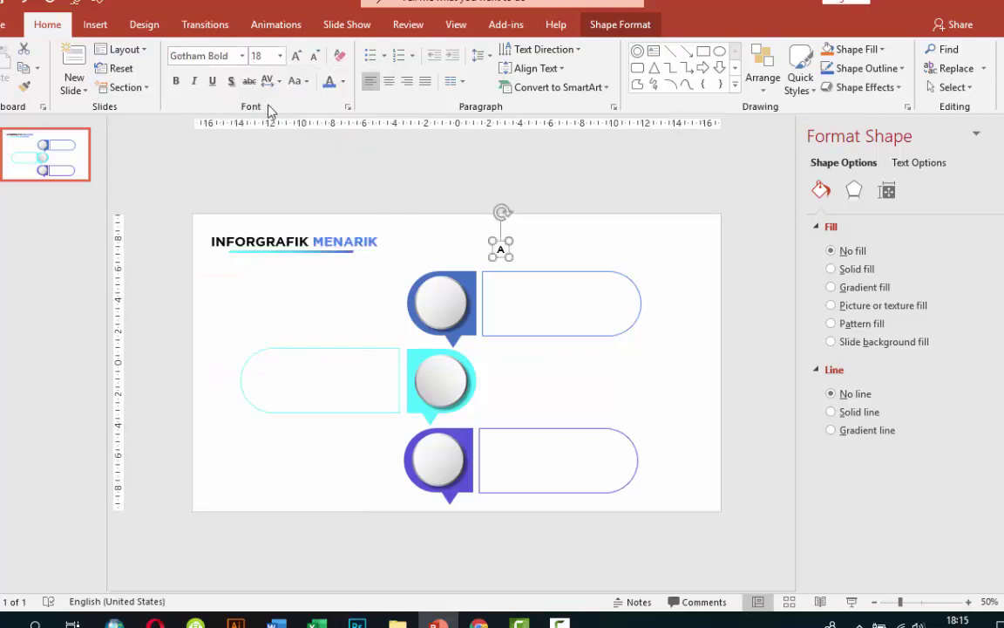
click(280, 56)
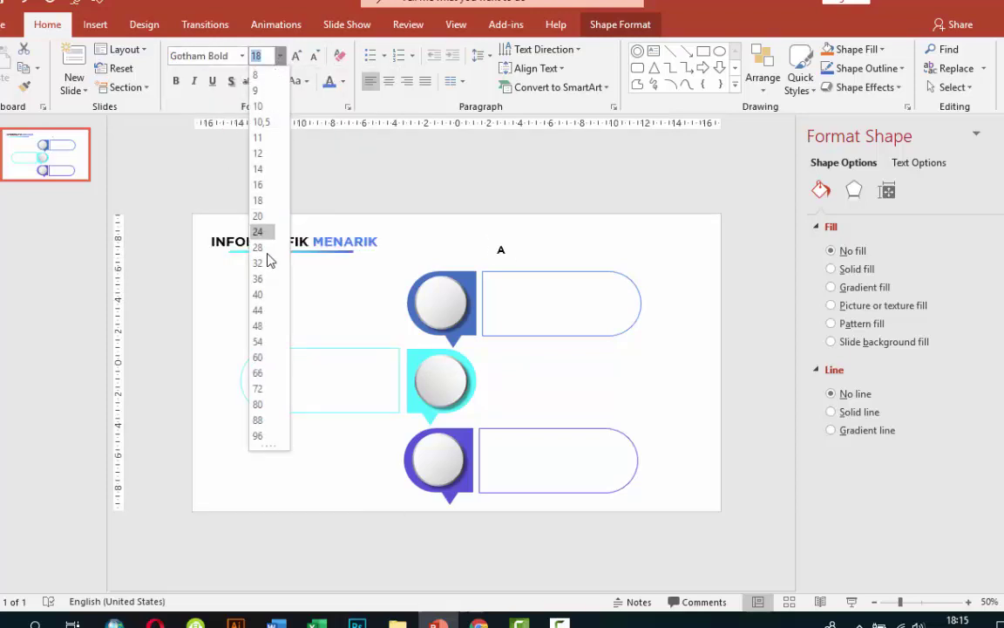
click(259, 341)
click(343, 81)
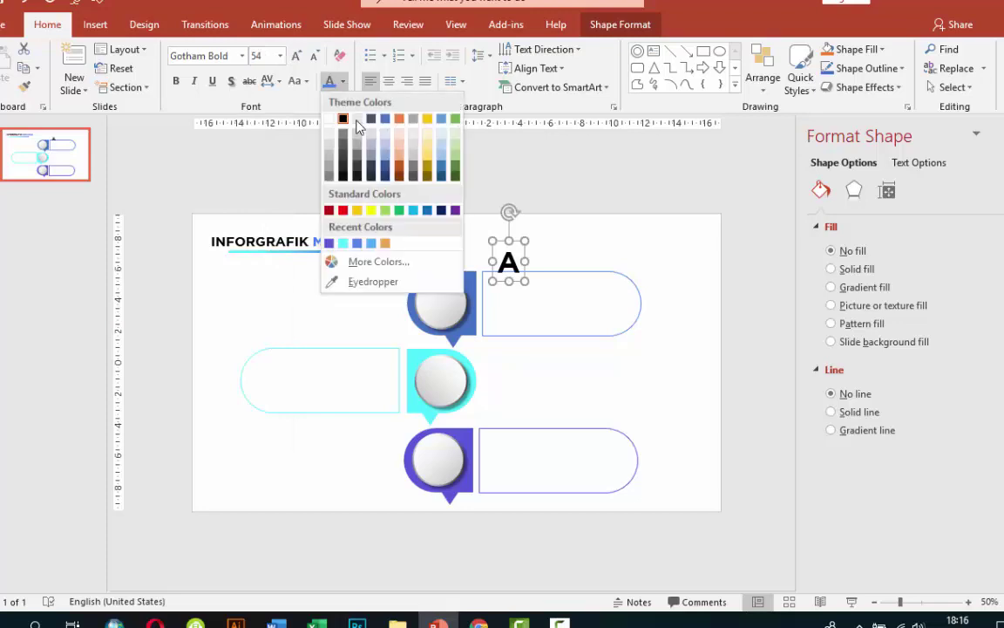
click(329, 178)
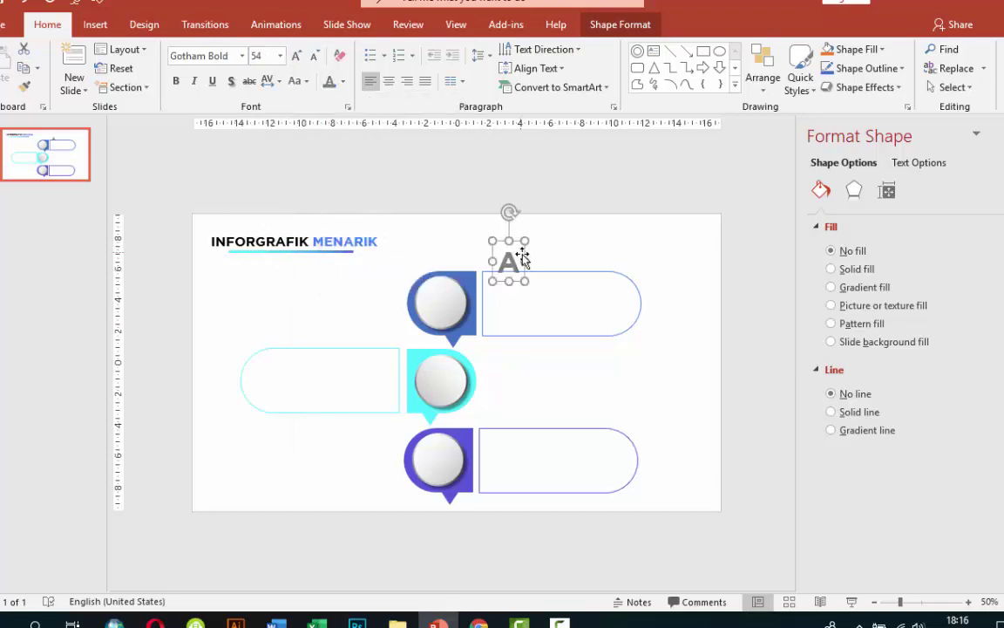
mouse_move(522, 255)
mouse_down()
mouse_move(457, 290)
mouse_move(455, 365)
mouse_up()
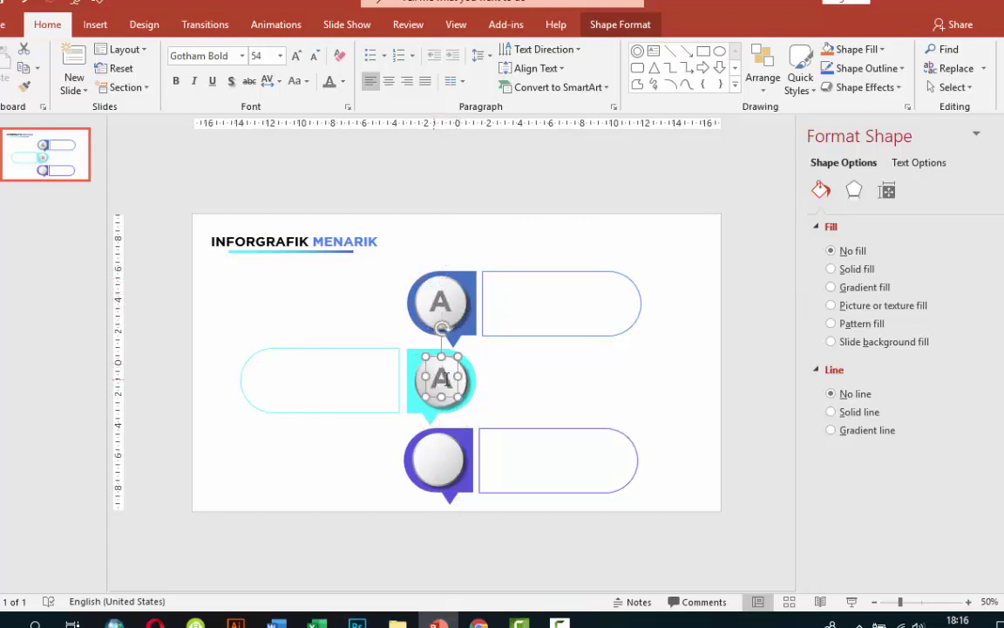
Change the copied letter on the middle circle to 'B'
double_click(452, 384)
text(B)
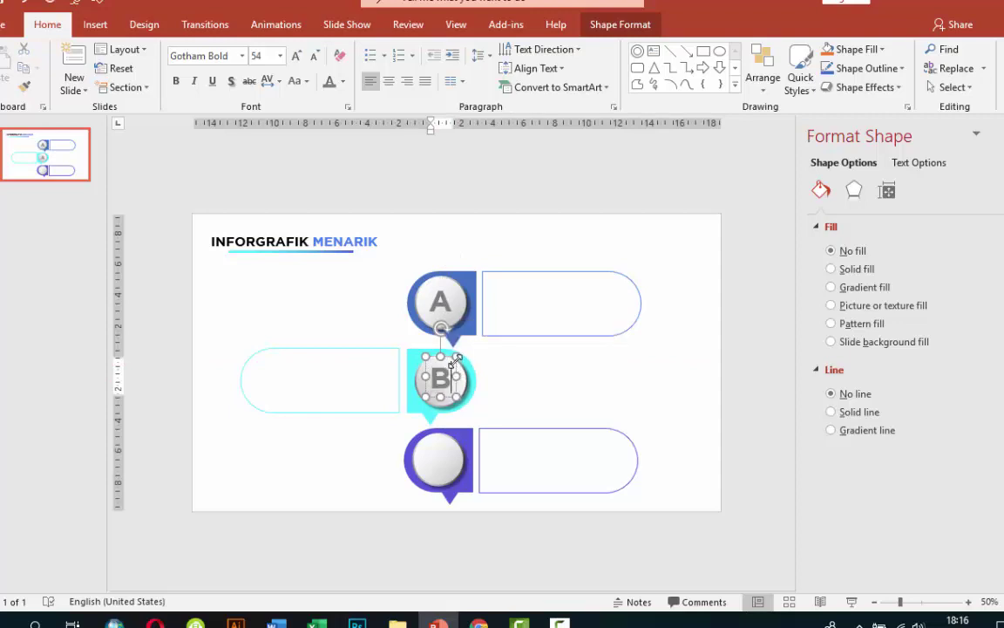
click(460, 367)
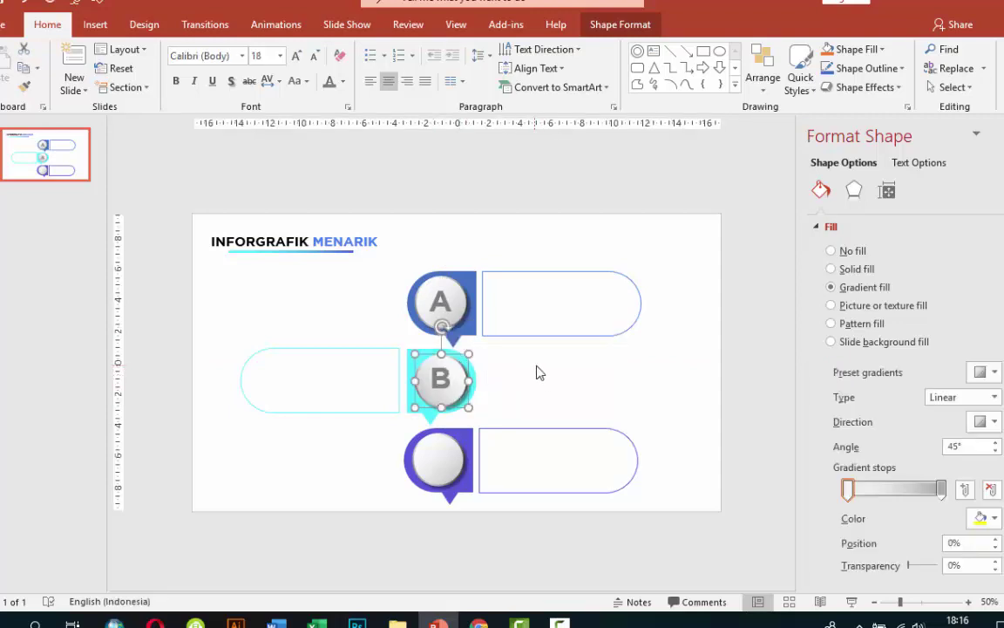
Copy the B letter onto the bottom circle, retype it as 'C' and centre it
click(453, 367)
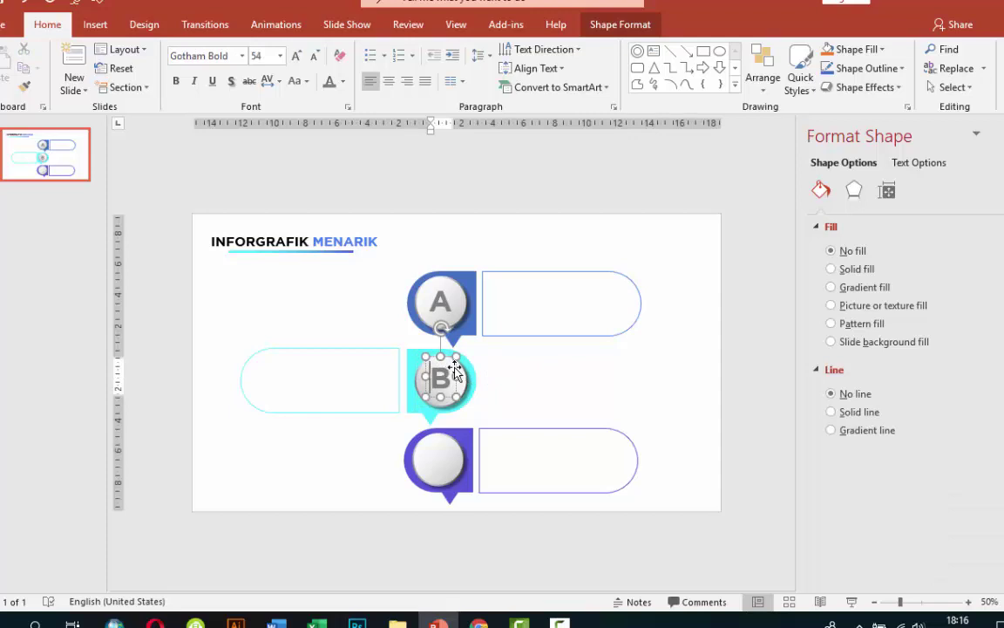
click(459, 370)
drag(457, 373, 453, 449)
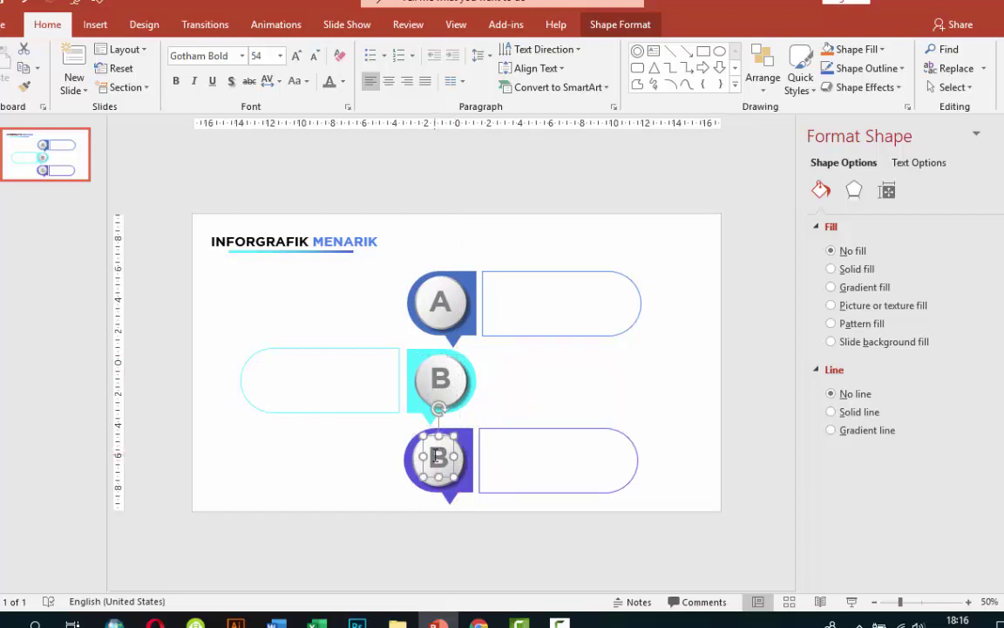
click(441, 459)
text(C)
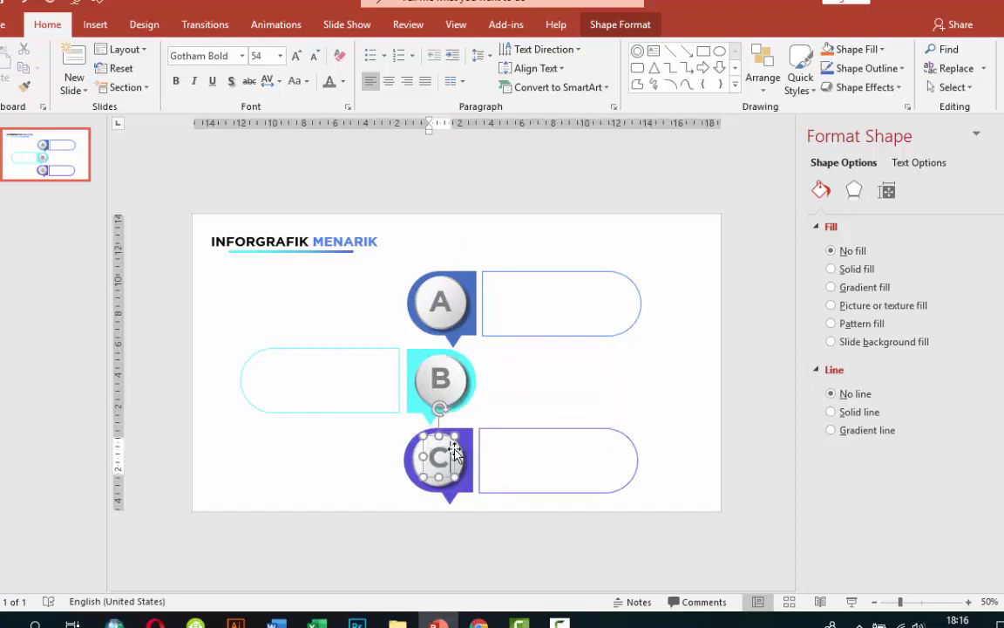
click(660, 379)
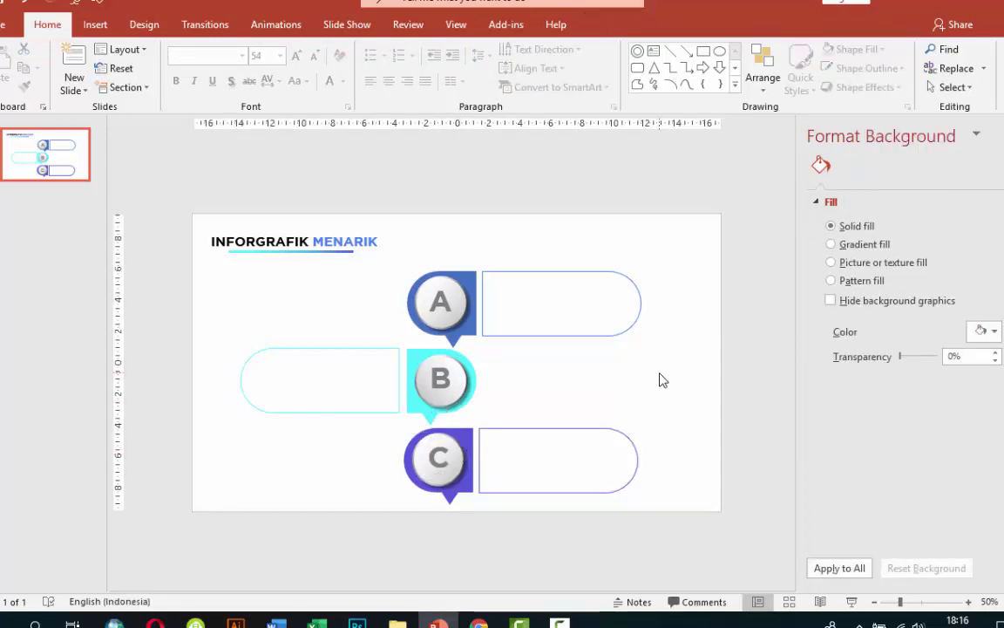
drag(437, 460, 453, 446)
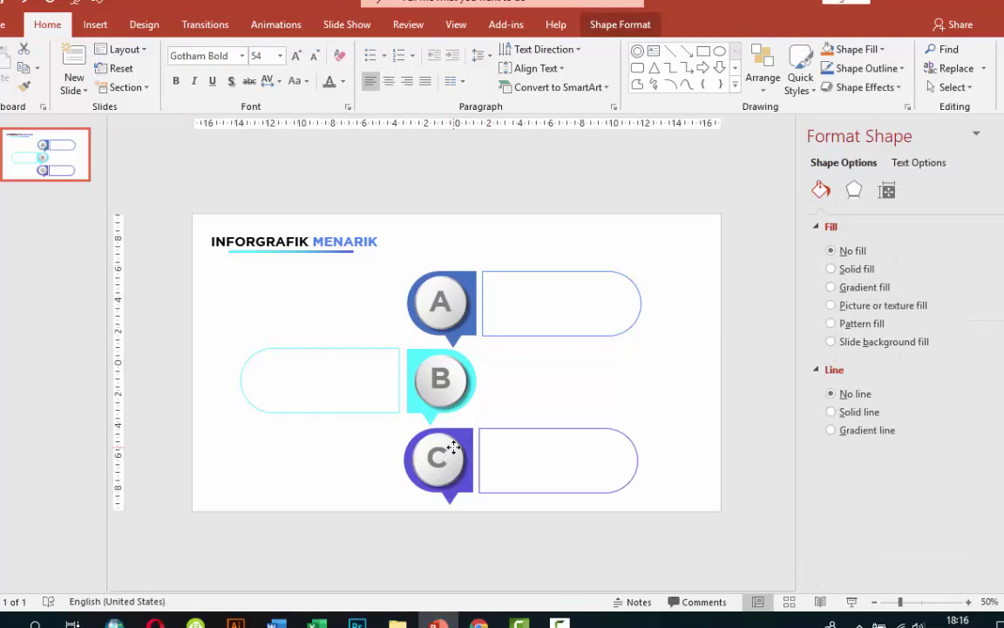
click(453, 446)
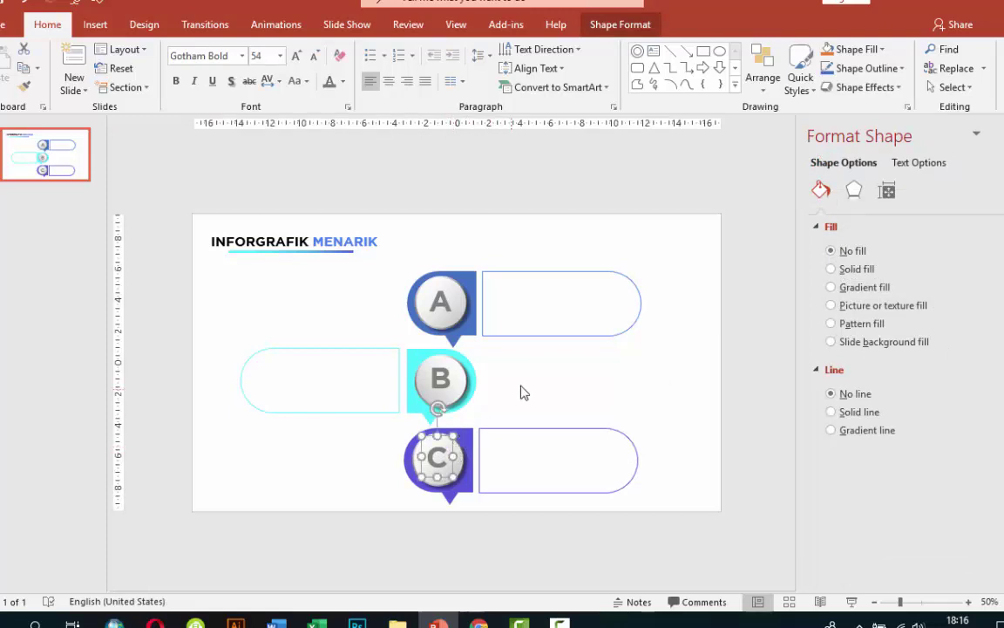
click(614, 362)
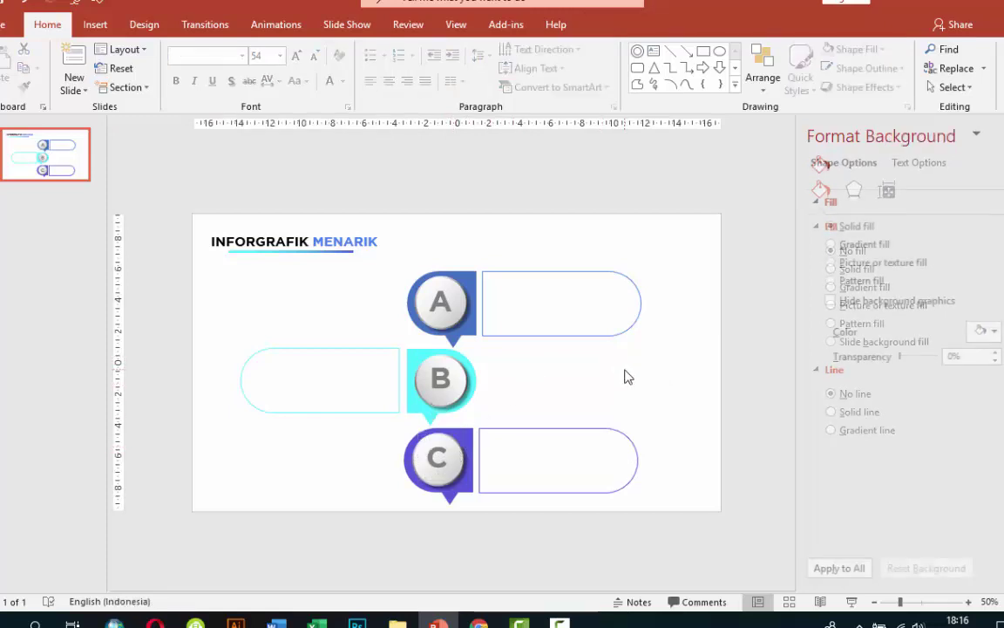
Draw a text box near the slide top and type the URAIAN SINGKAT heading
click(95, 24)
click(645, 74)
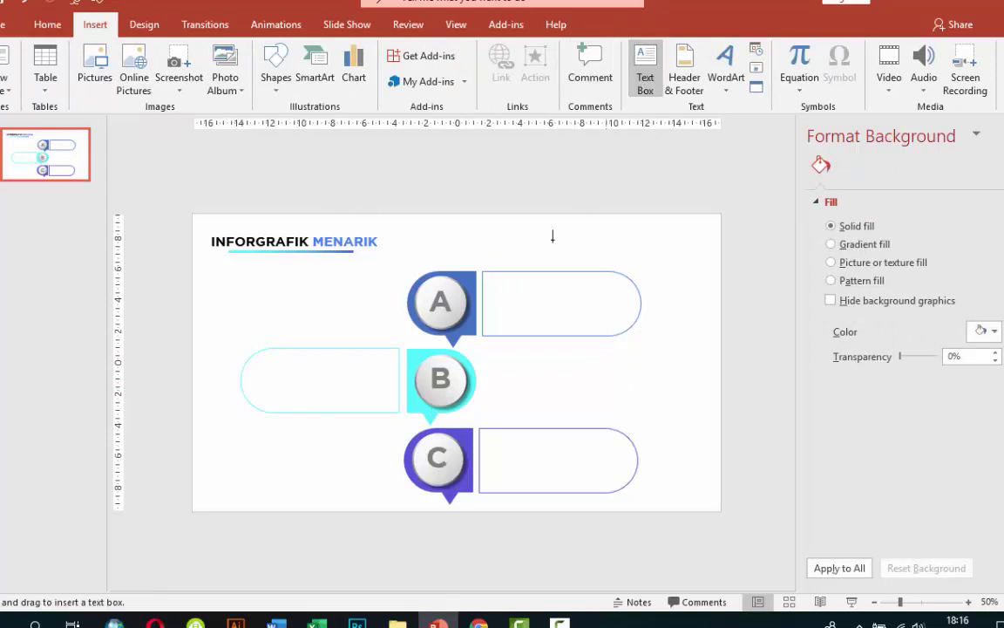
drag(498, 230, 607, 251)
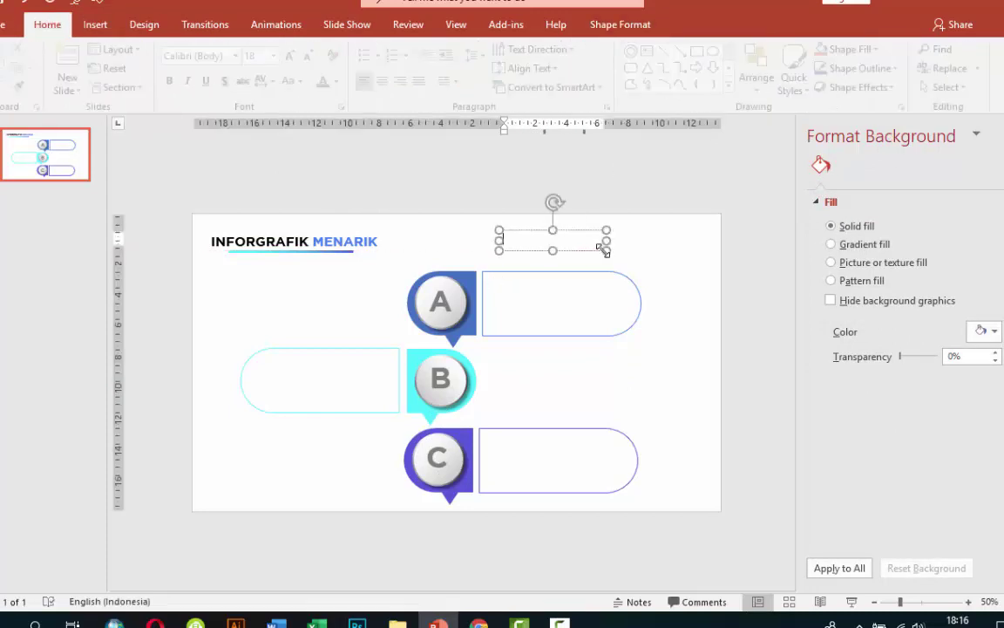
text(Ur)
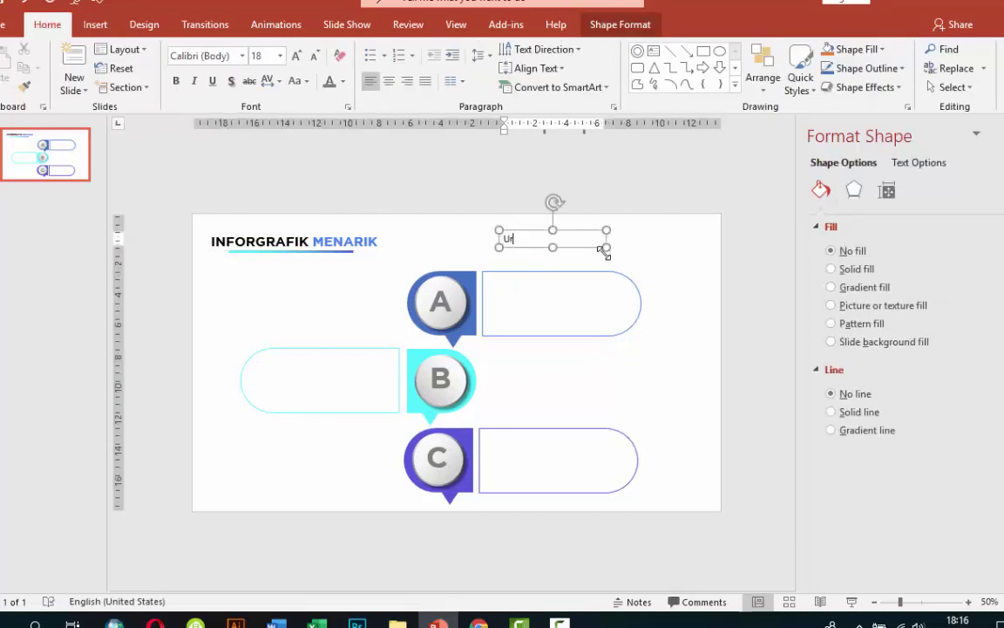
key(BackSpace)
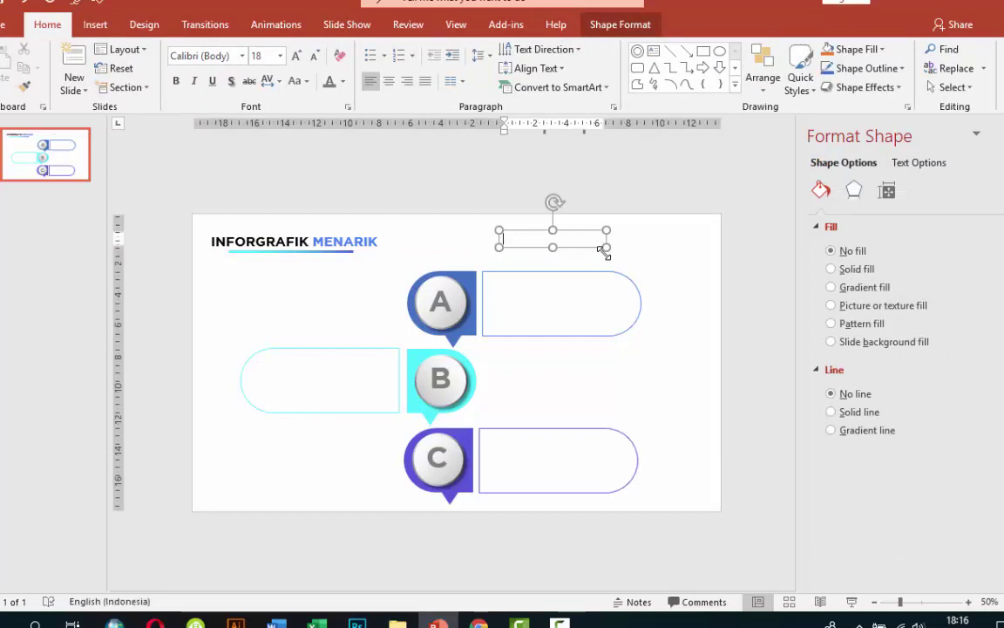
text(Ur)
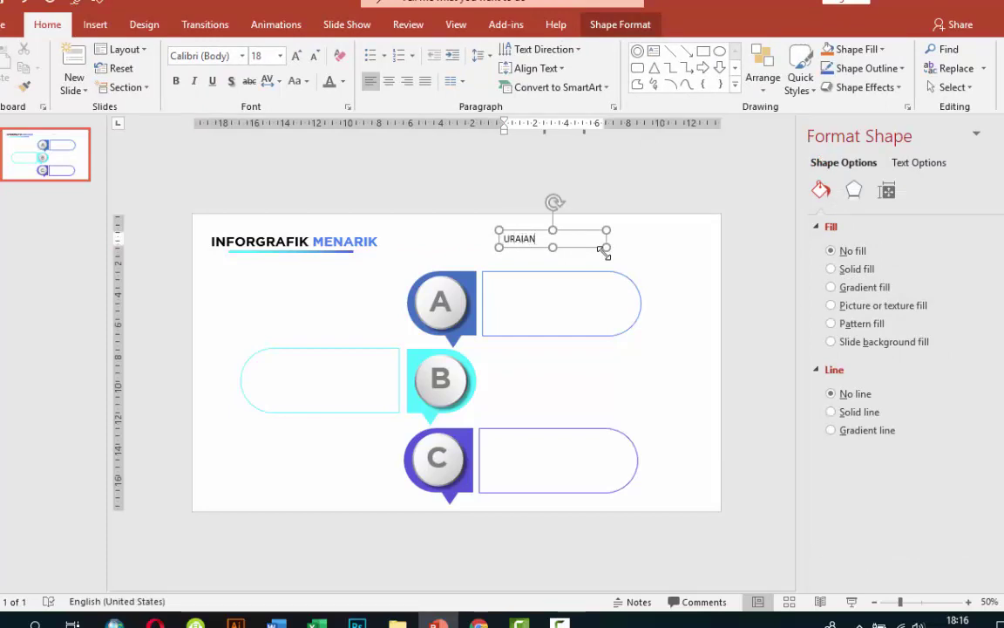
text(KAT)
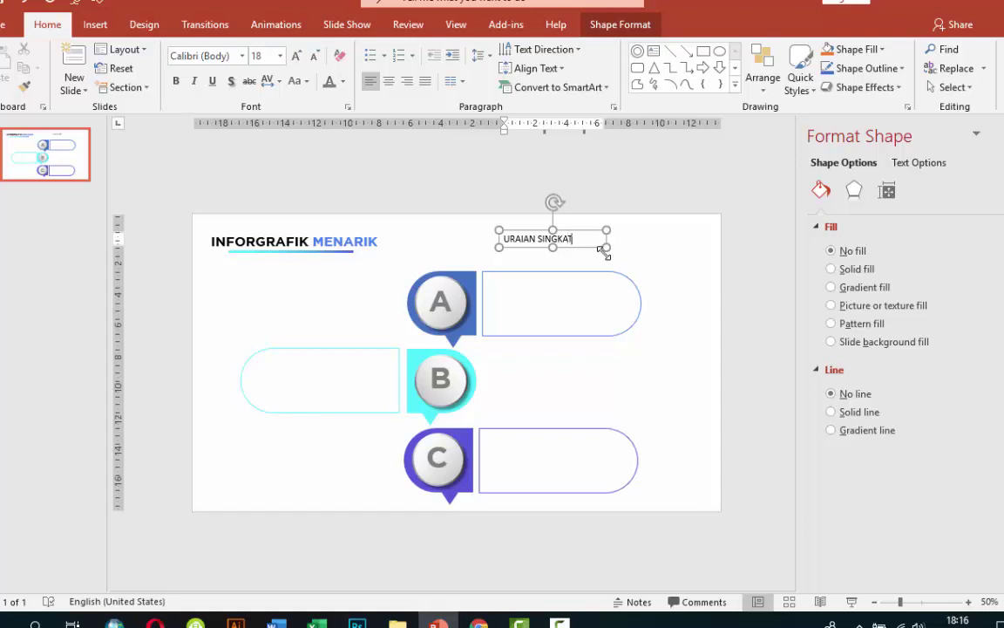
Move the heading into the top of the A box and make it bold blue
drag(598, 230, 578, 274)
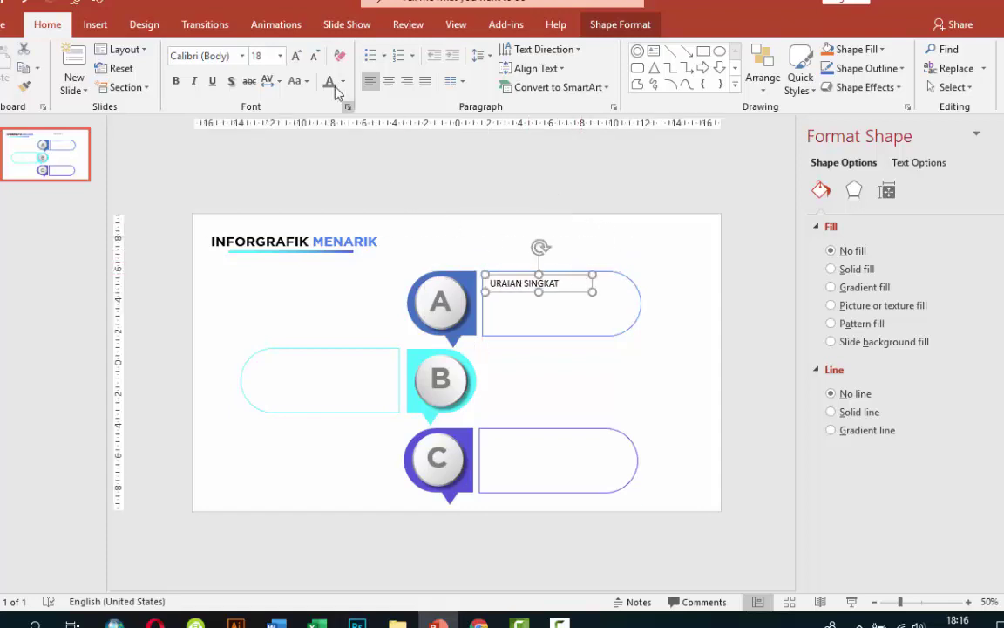
click(345, 82)
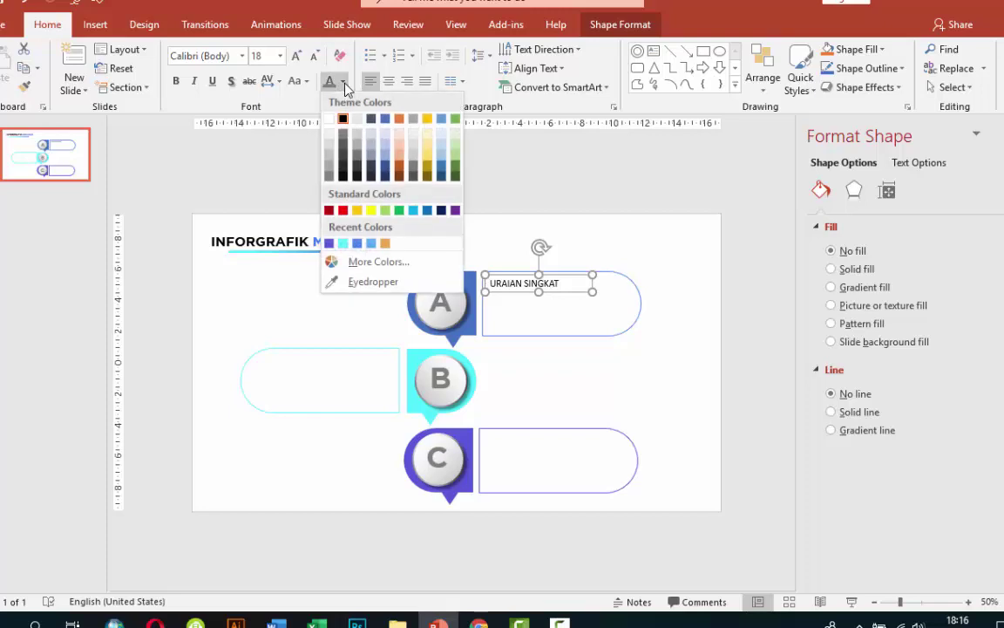
click(357, 246)
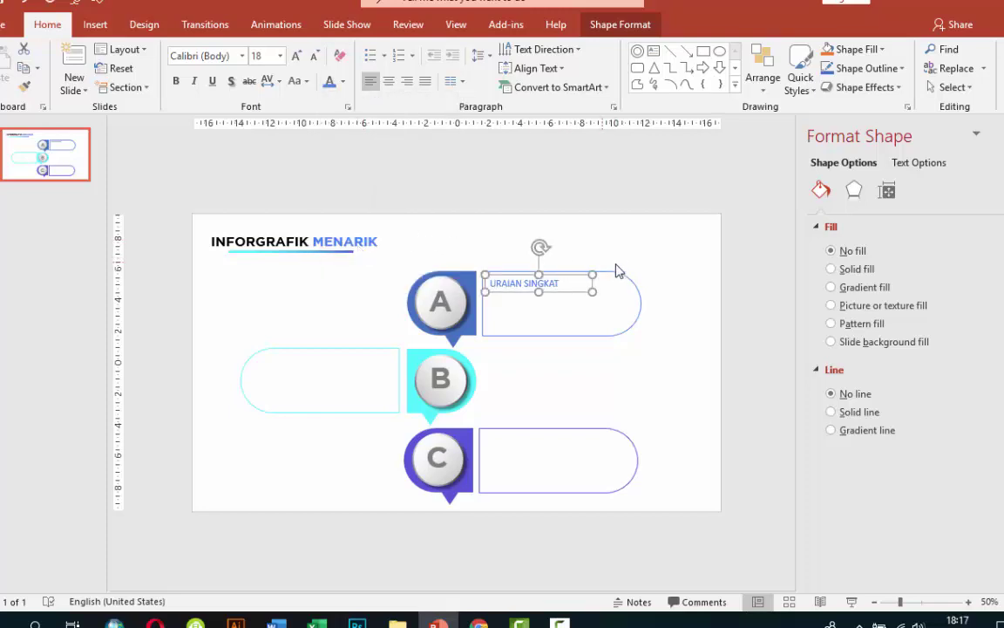
click(176, 82)
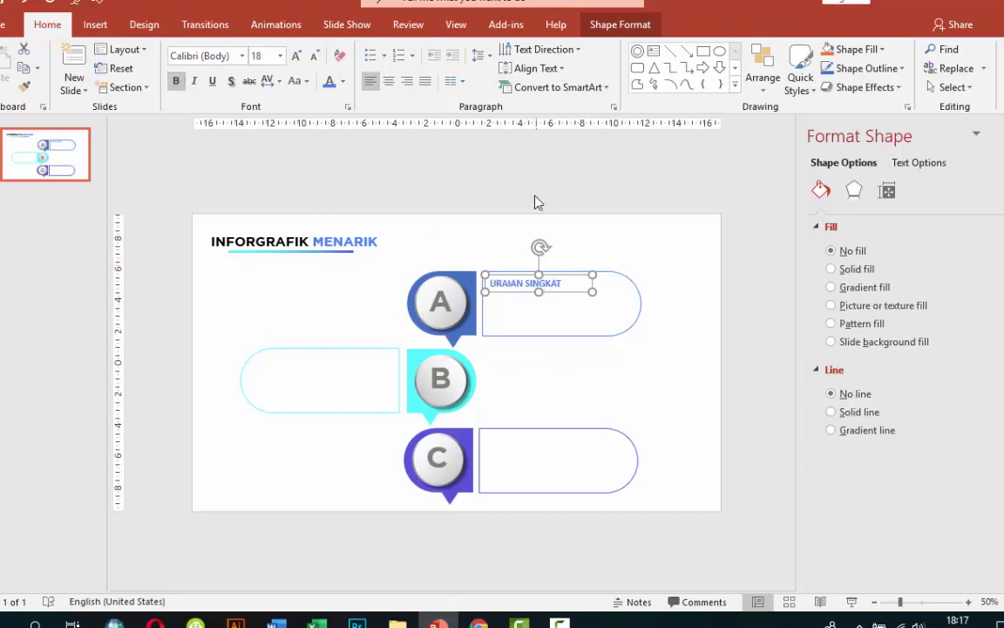
click(529, 239)
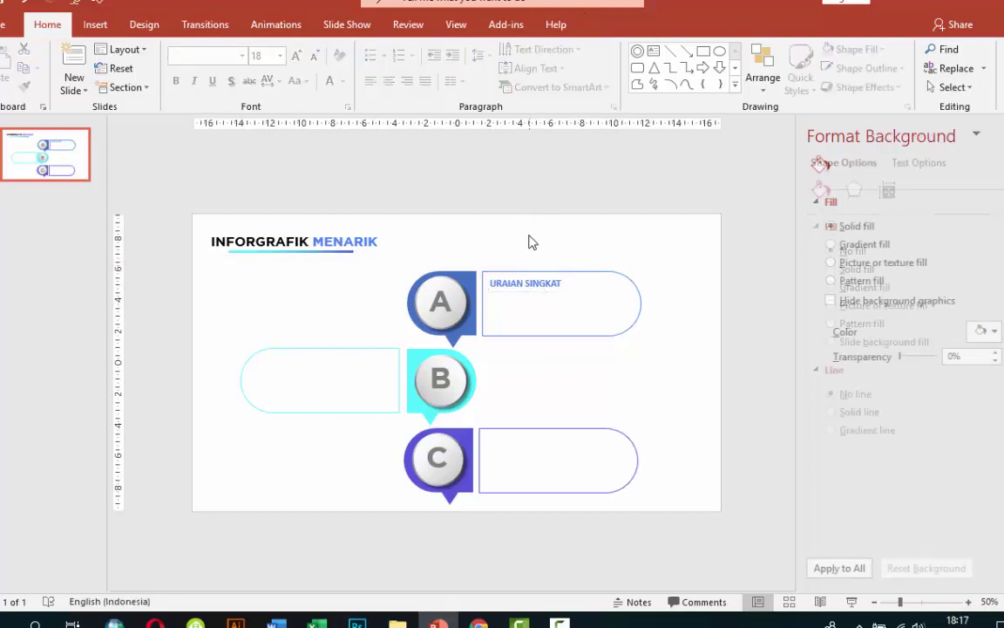
Add a text box under the A heading with =rand() sample text, trimmed to a short passage
click(98, 24)
click(646, 68)
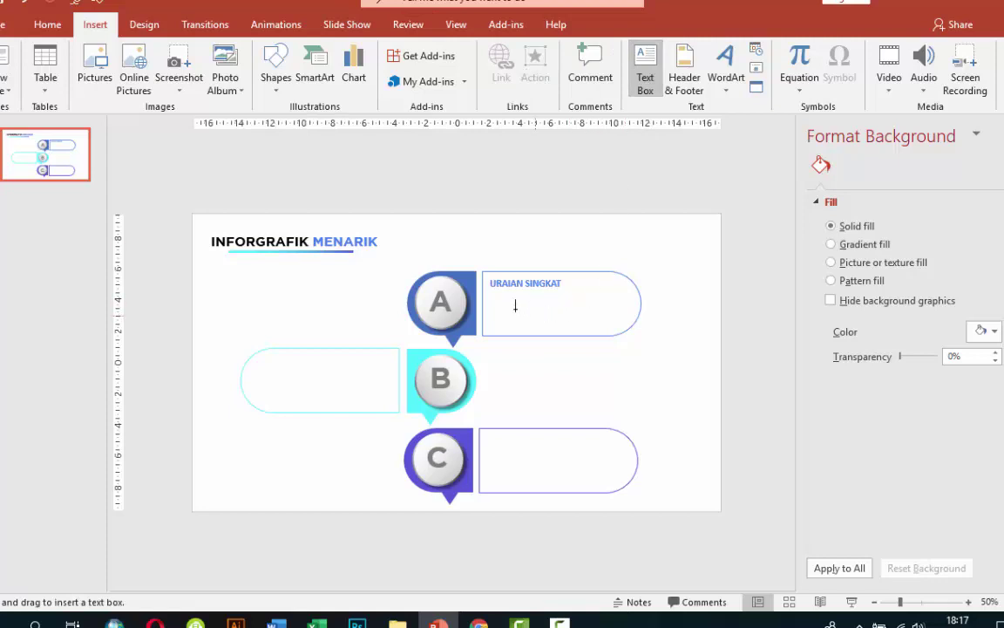
drag(494, 298, 618, 335)
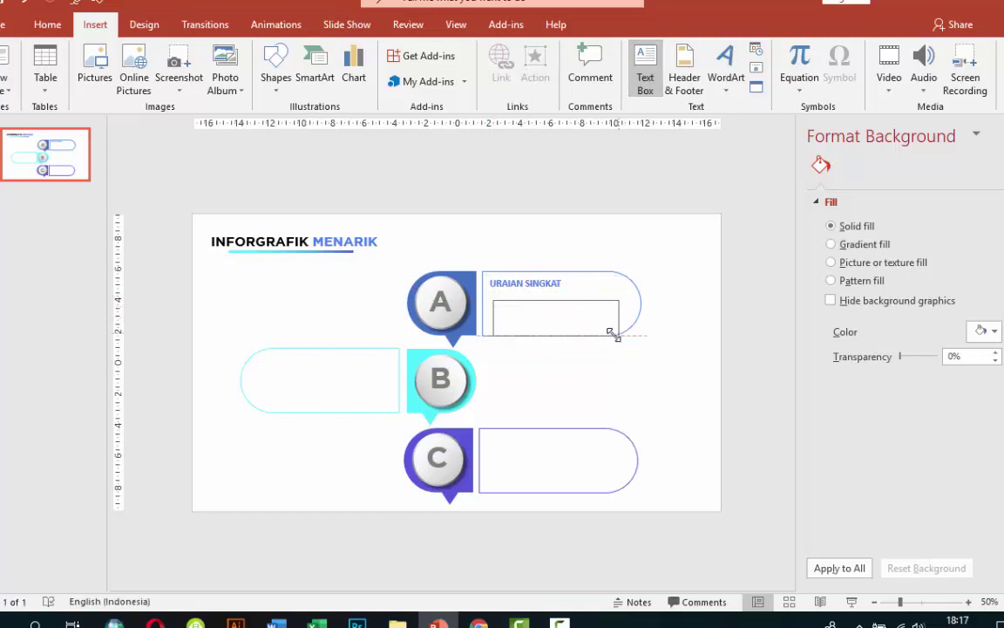
text(=ra)
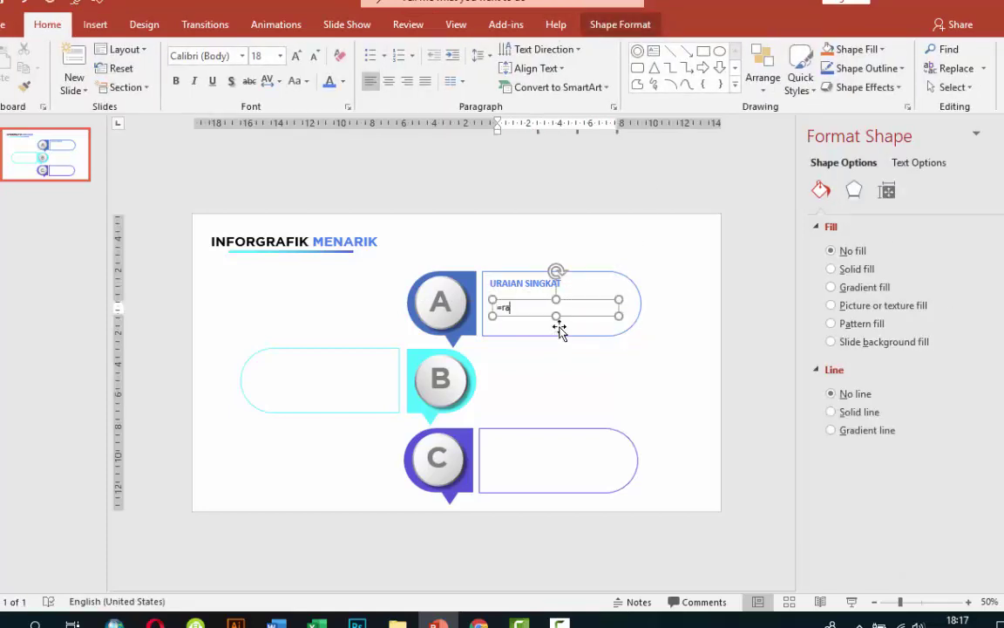
text(nd()
key(Return)
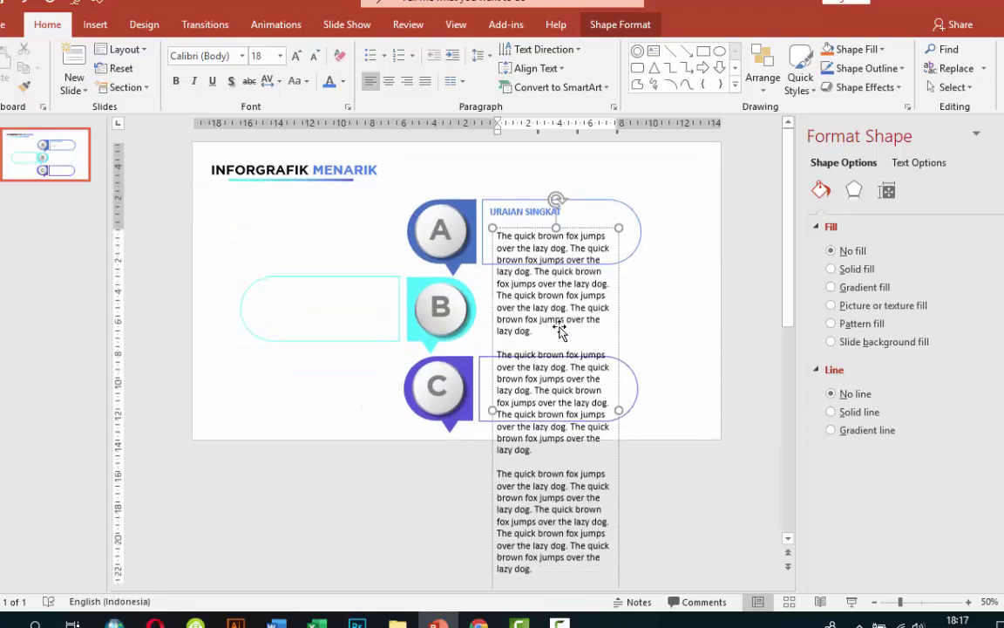
drag(550, 327, 541, 558)
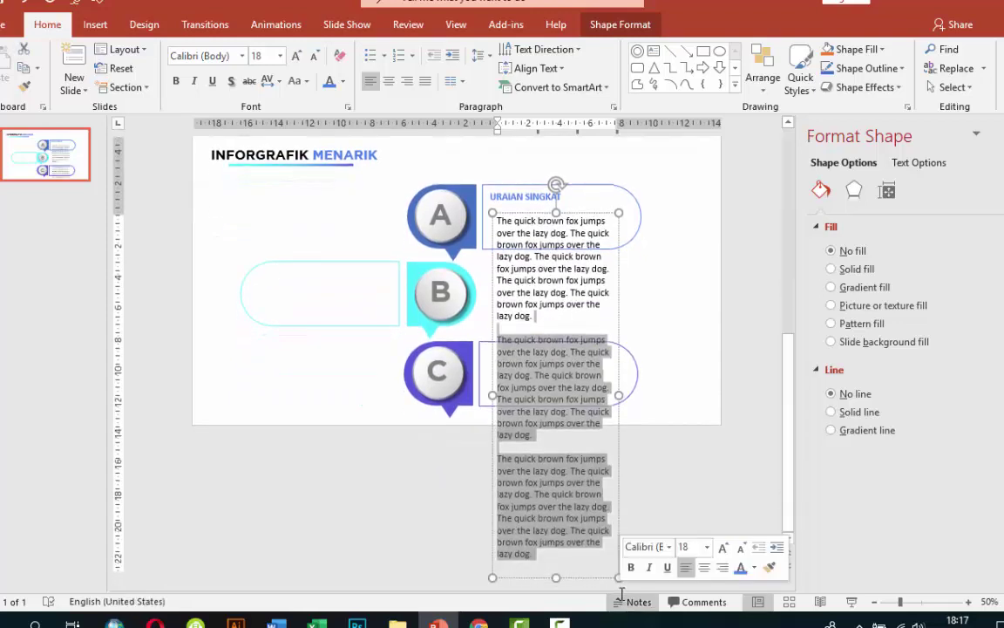
key(Delete)
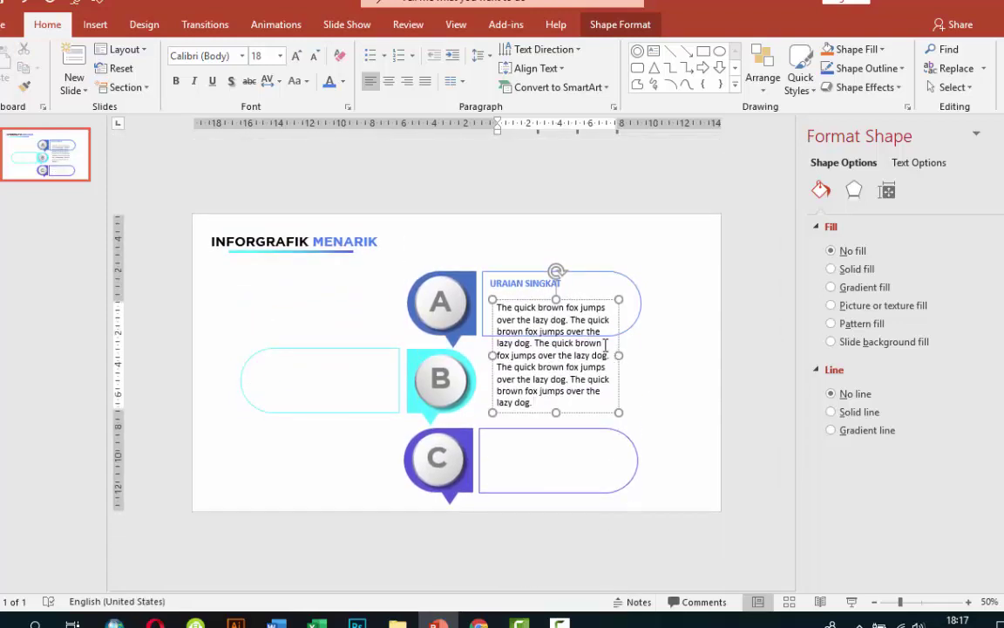
drag(574, 342, 601, 405)
key(Delete)
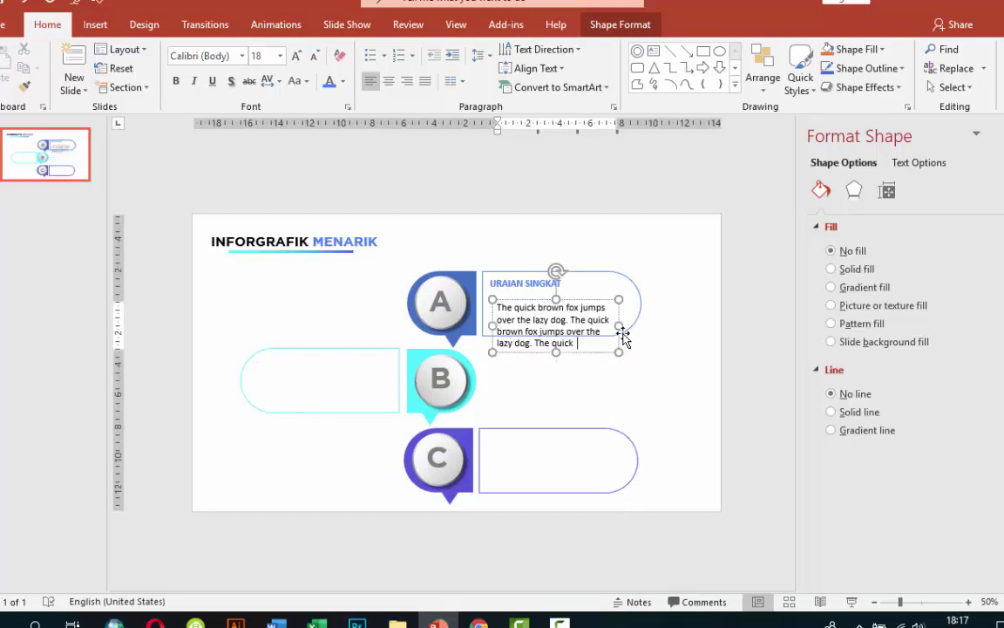
Widen and align the paragraph box under the heading, and make its text 14 pt grey
drag(629, 325, 640, 323)
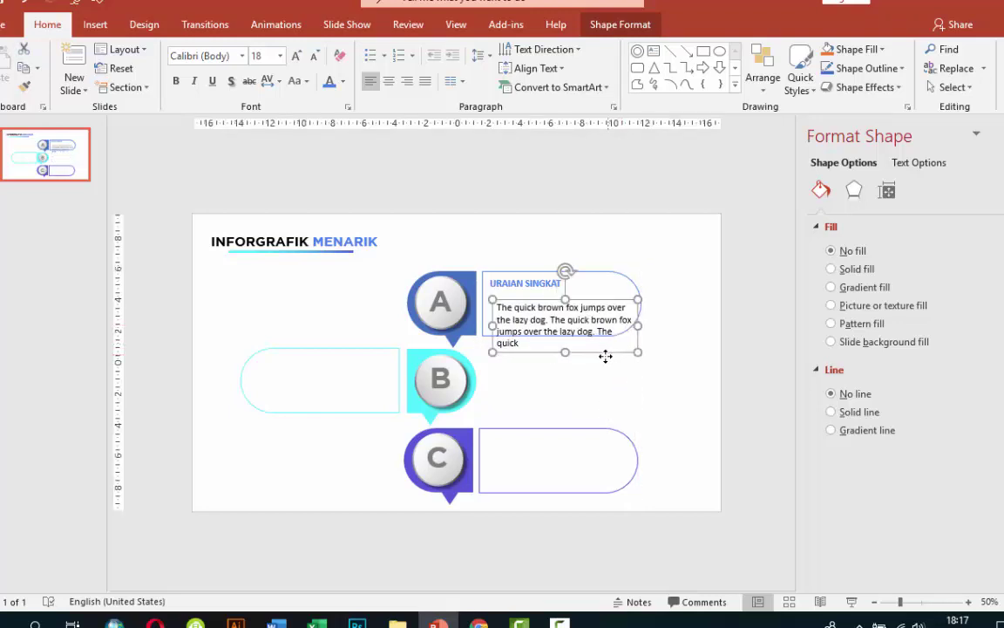
drag(603, 354, 602, 345)
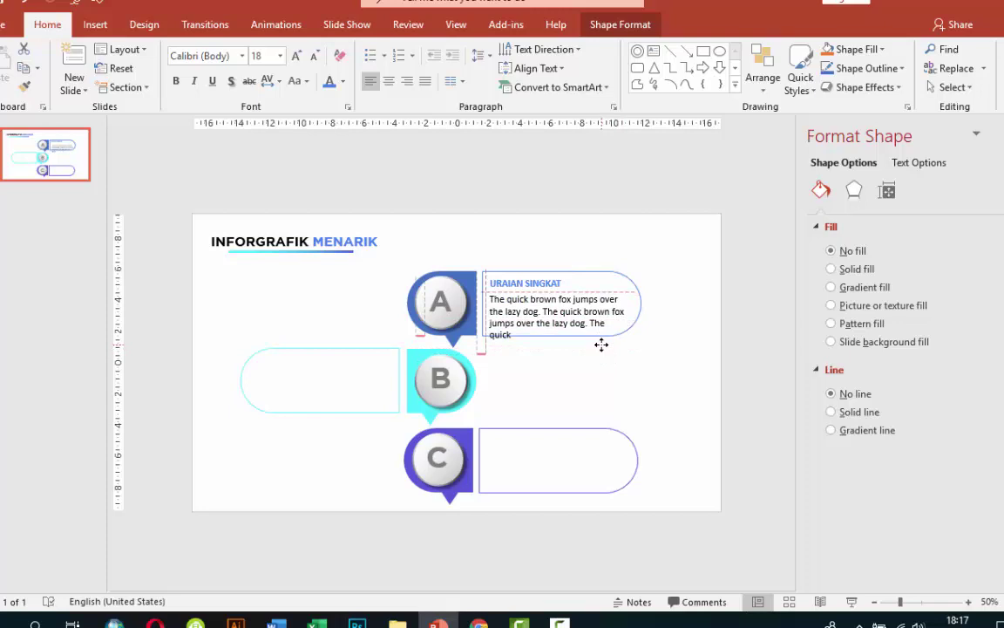
click(280, 56)
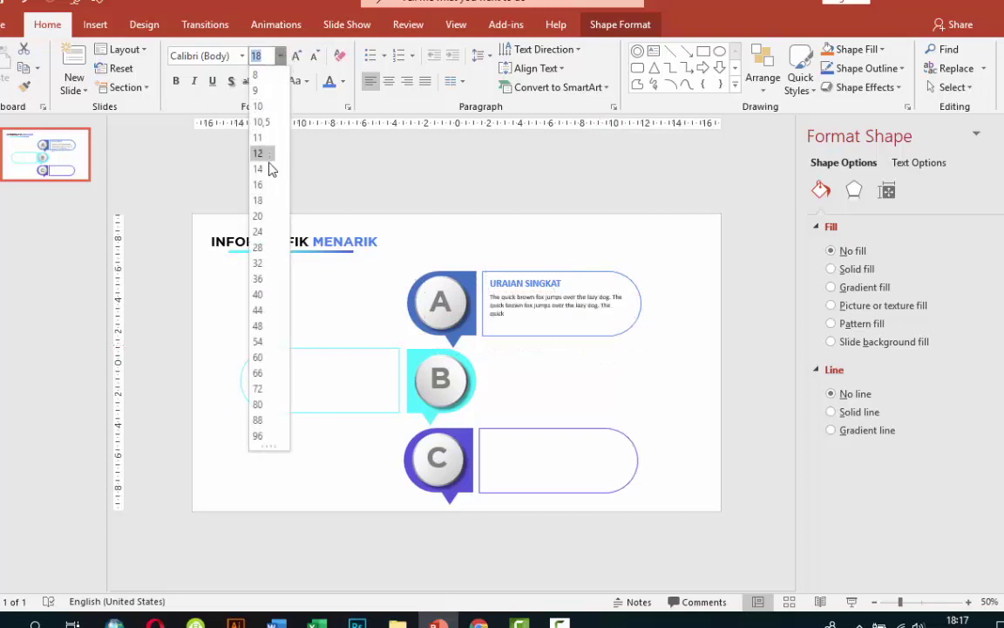
click(270, 168)
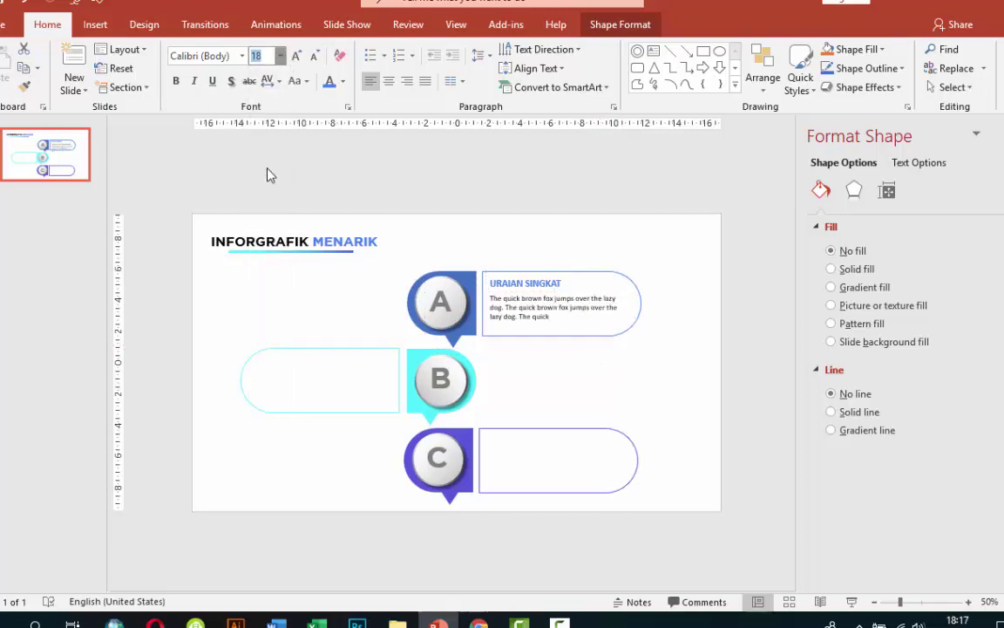
click(344, 82)
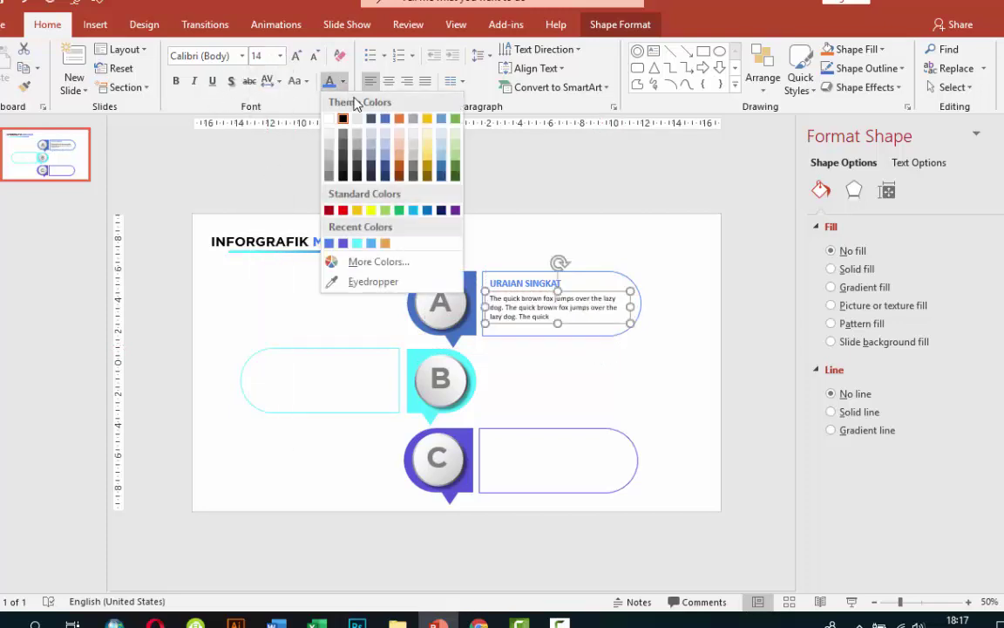
click(346, 151)
Zoom in and narrow the body text box beside A
click(649, 288)
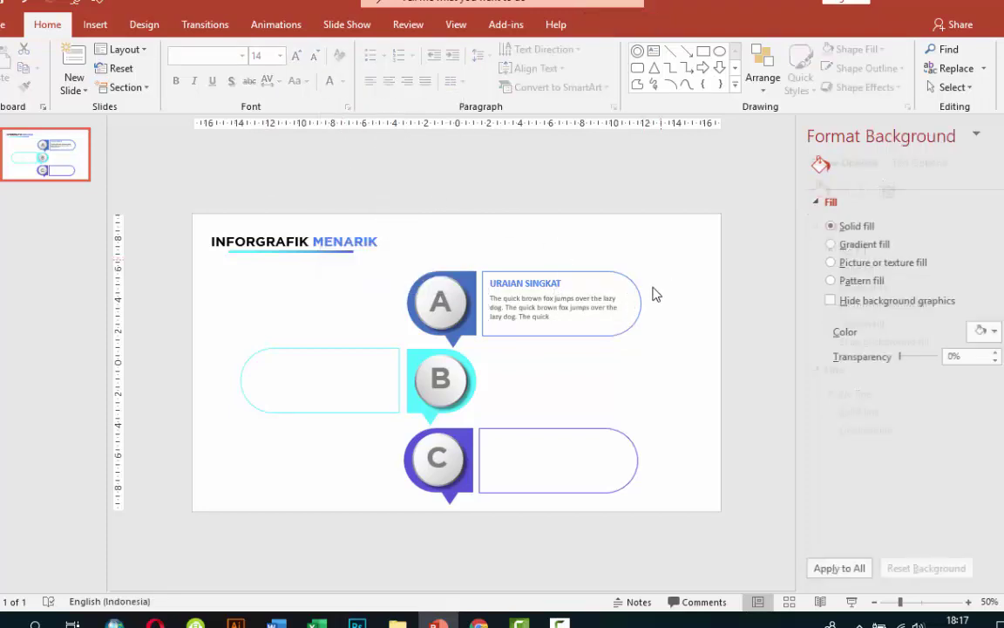
scroll(608, 348, up, 1)
scroll(608, 348, up, 1)
scroll(603, 348, up, 1)
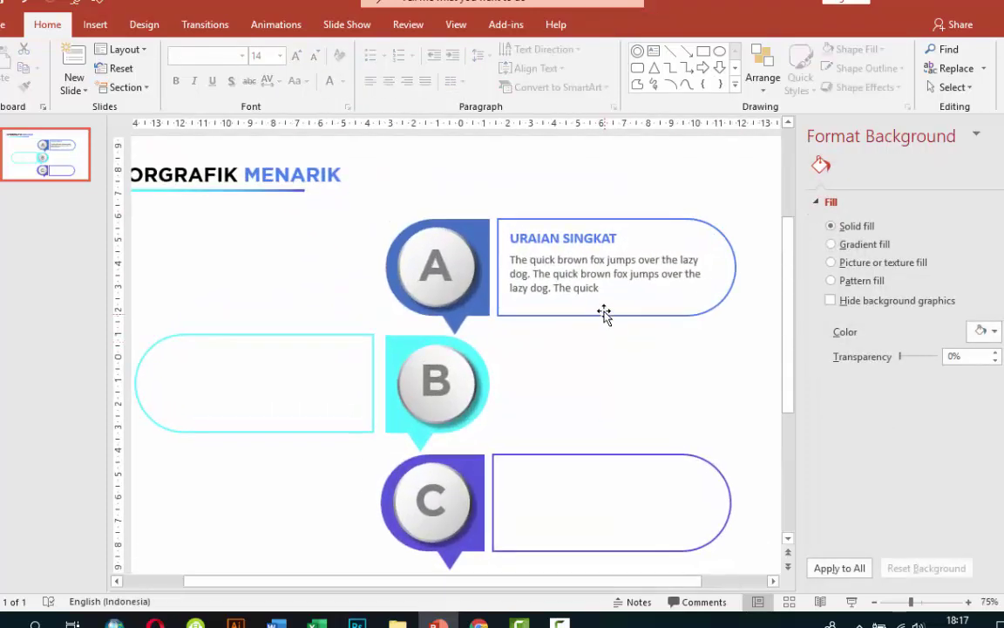
click(558, 295)
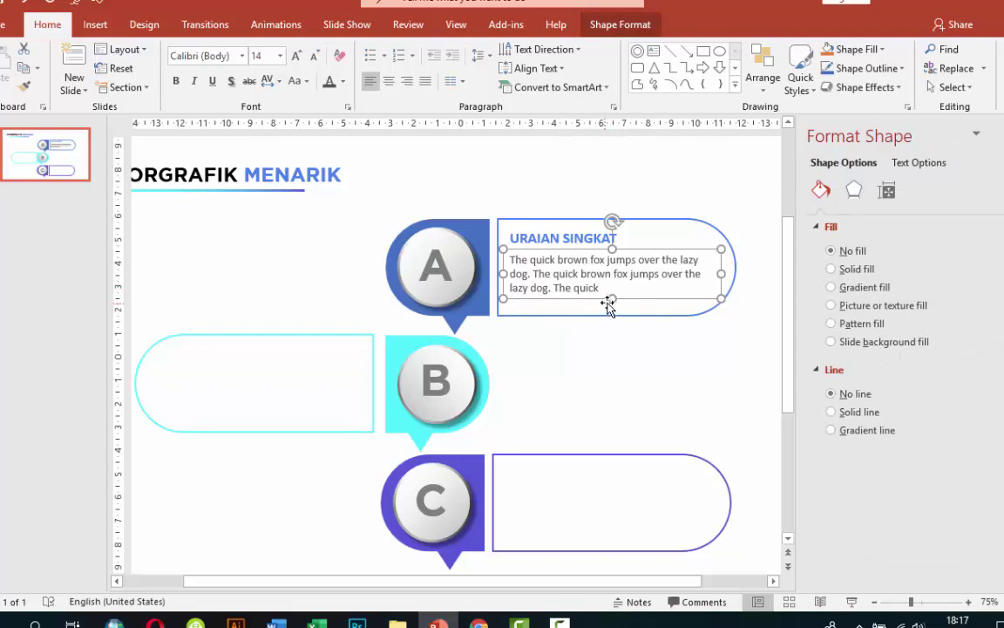
click(627, 340)
click(639, 273)
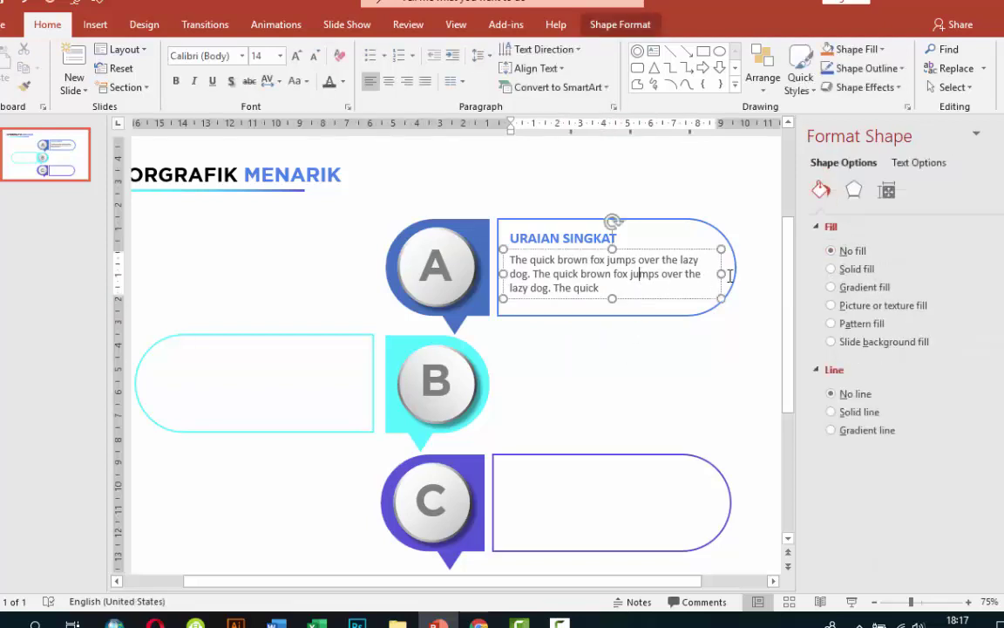
drag(723, 274, 716, 273)
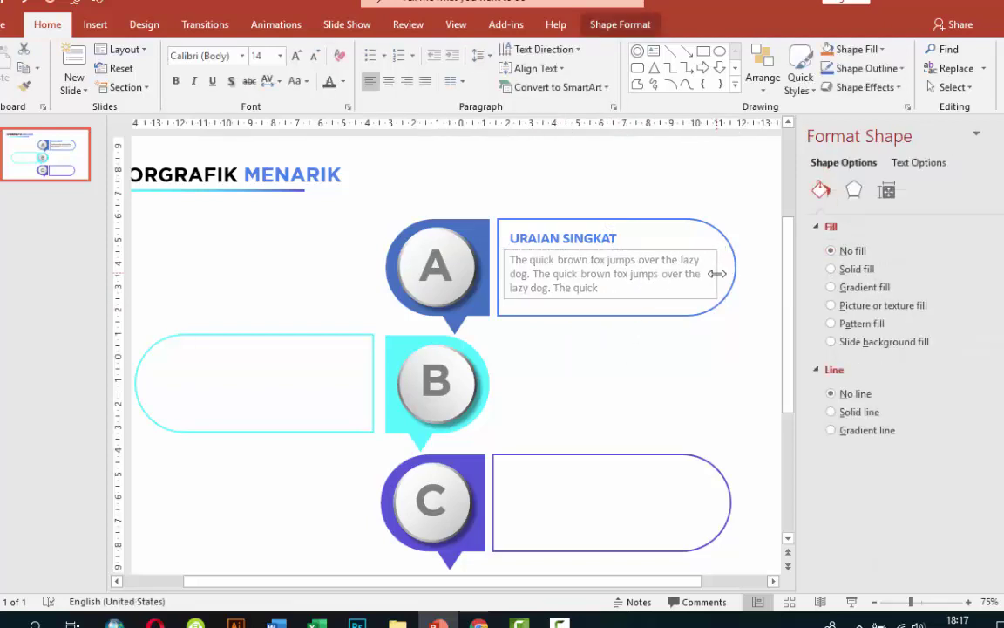
Copy A's title and body leftward, right-align them, and move them into the B capsule
shift+click(534, 230)
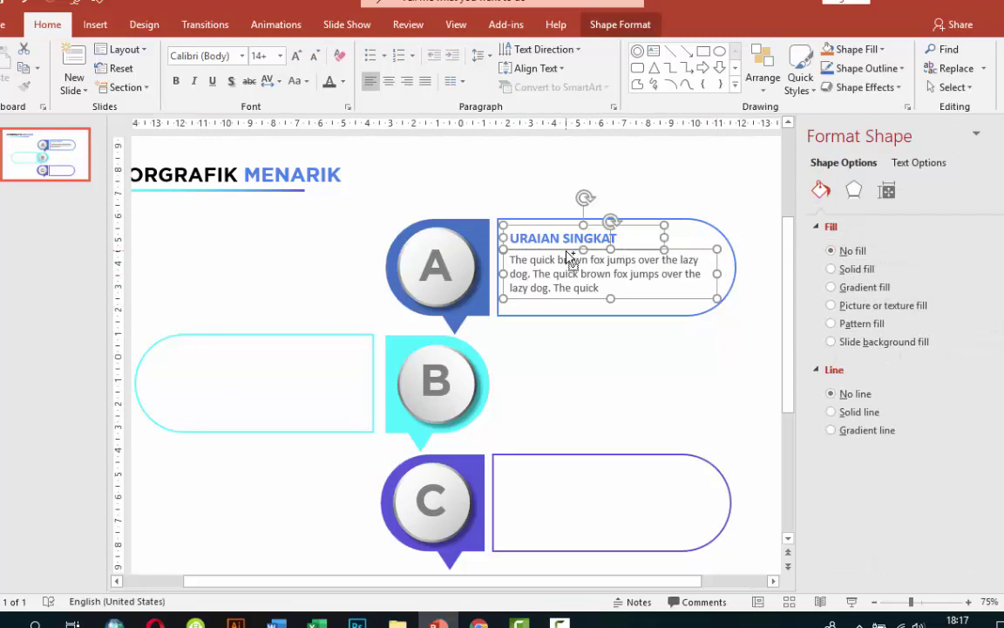
drag(571, 259, 227, 314)
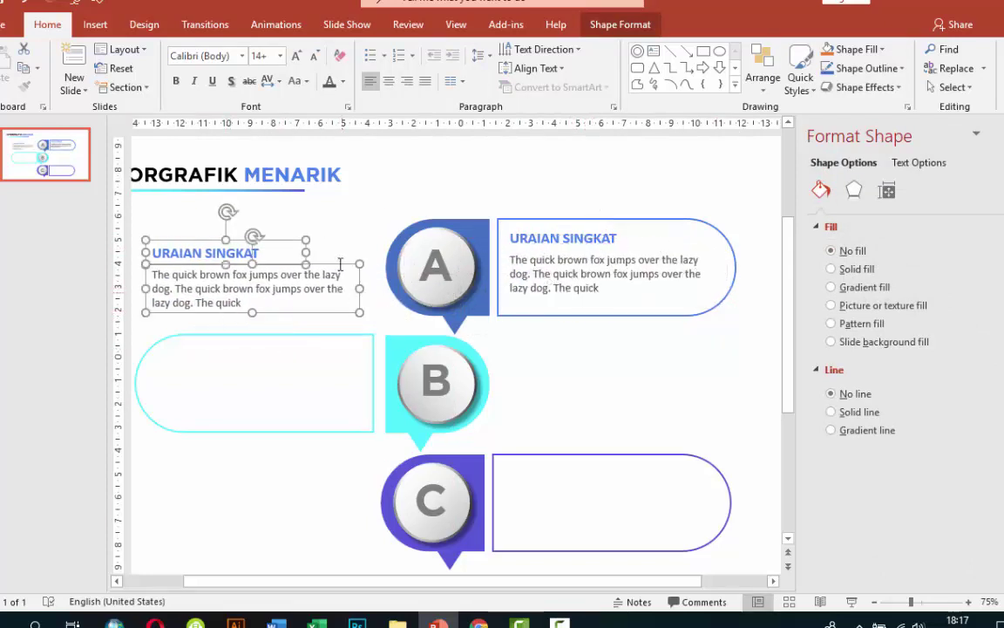
click(406, 83)
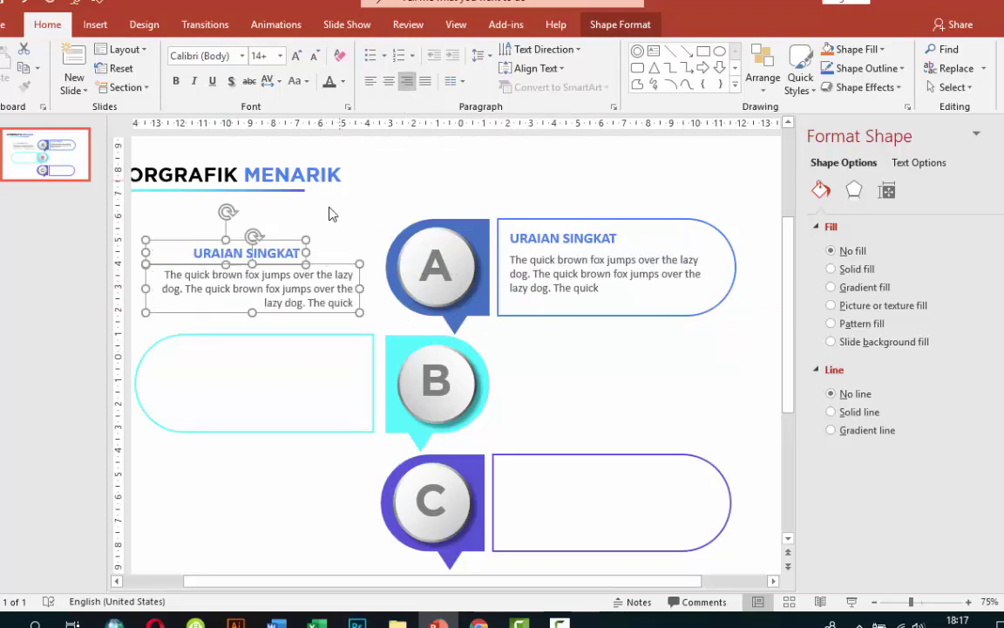
click(626, 24)
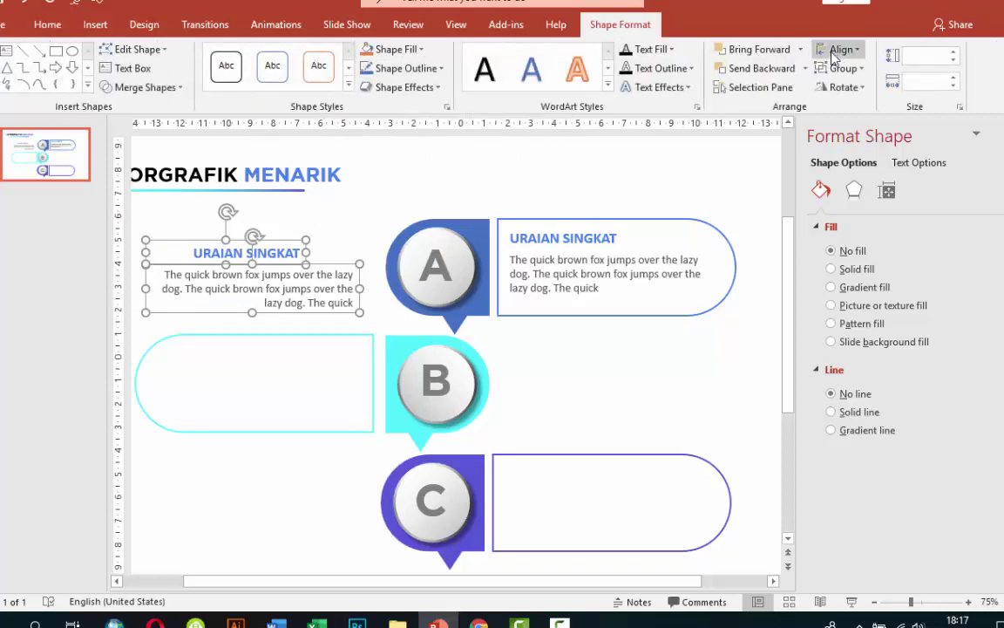
click(836, 52)
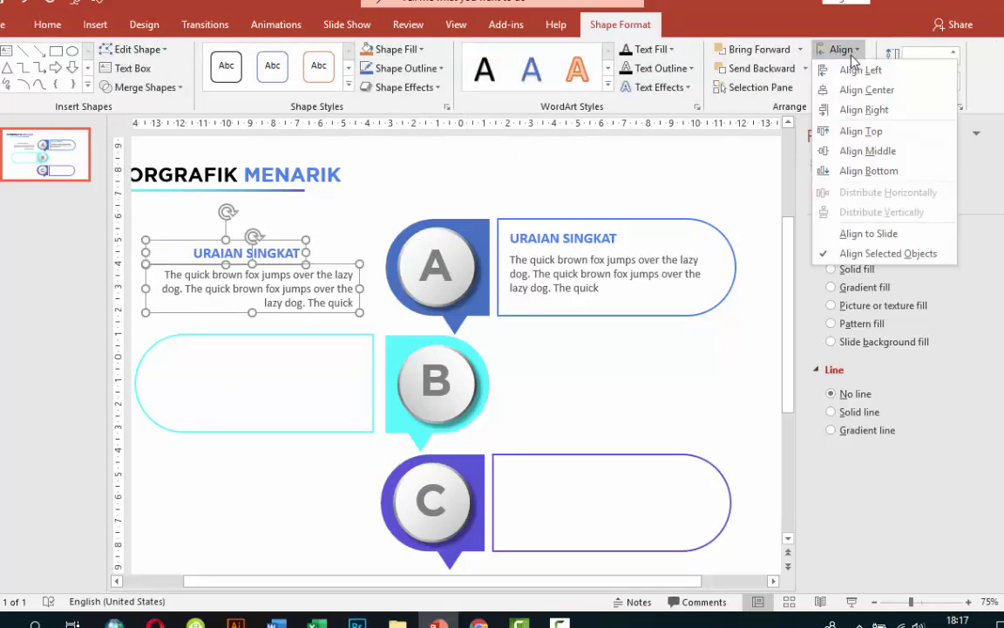
click(907, 109)
drag(334, 244, 344, 347)
Colour the B capsule's URAIAN SINGKAT title cyan
click(515, 286)
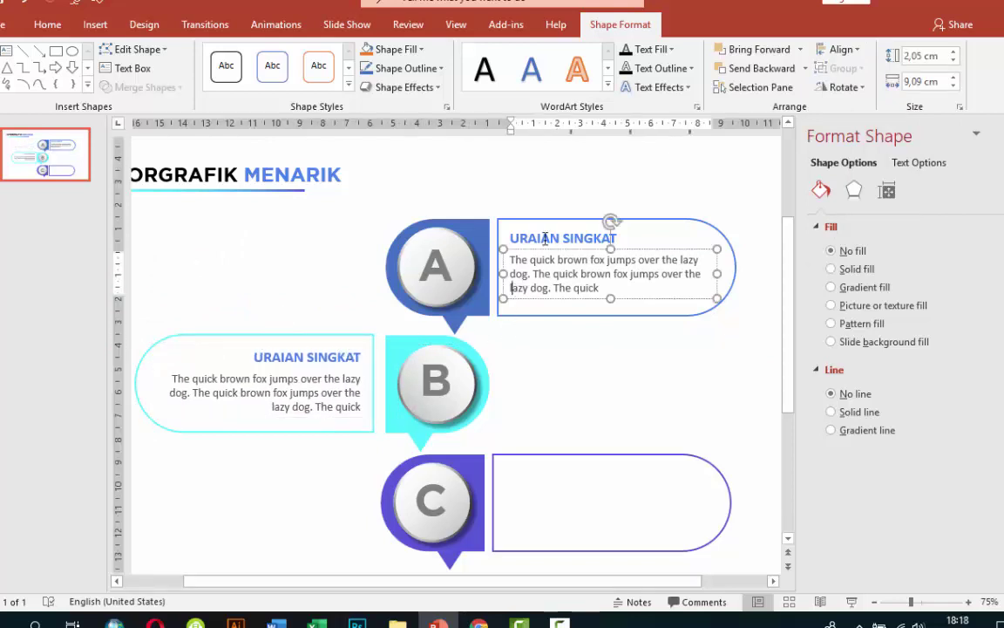
click(357, 351)
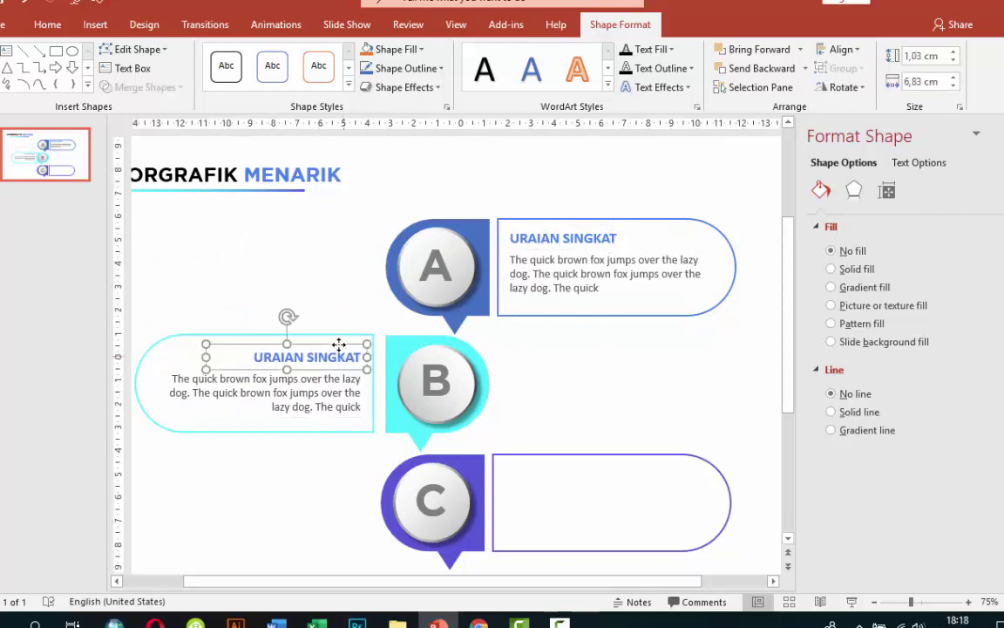
click(47, 25)
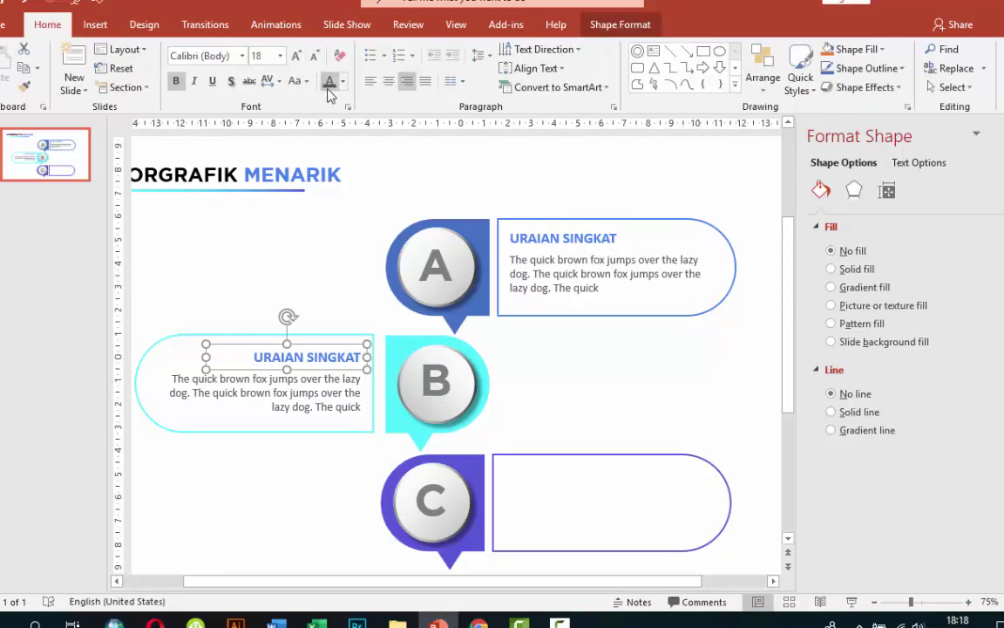
click(343, 81)
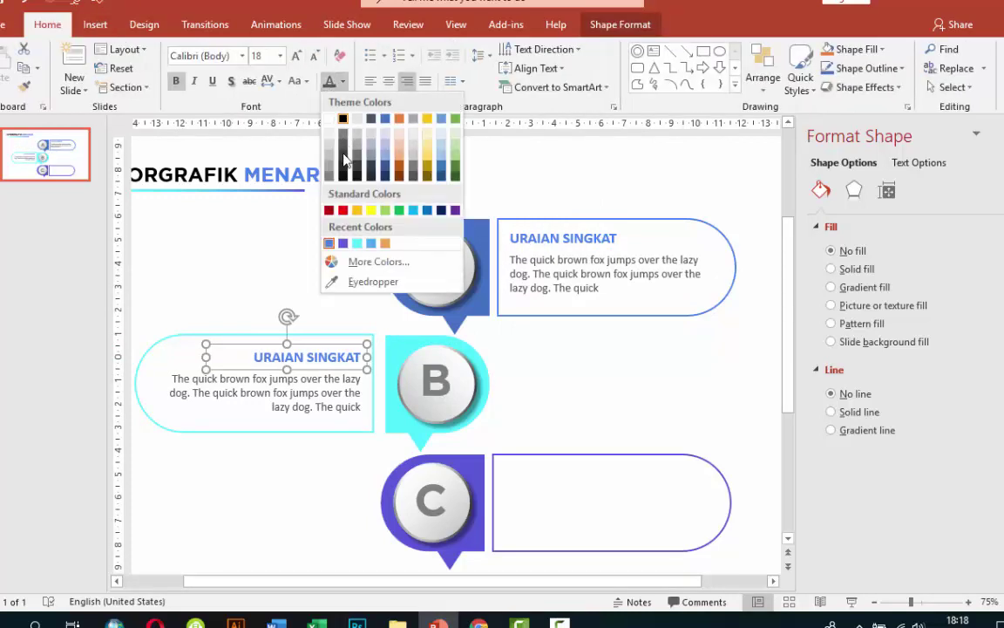
click(357, 245)
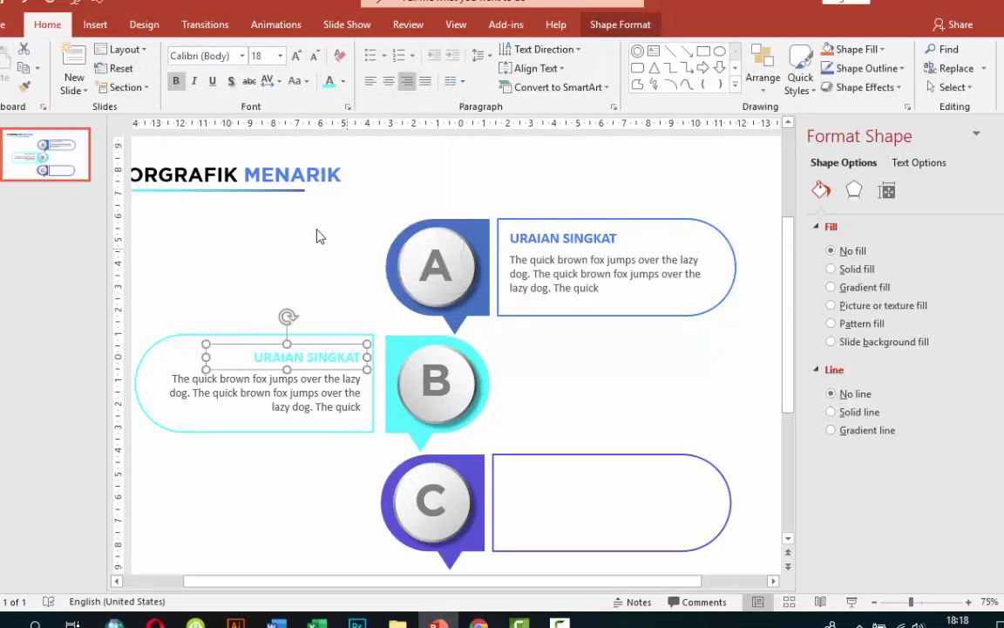
click(334, 303)
Copy A's title and body into the C capsule and colour the C title purple
click(565, 290)
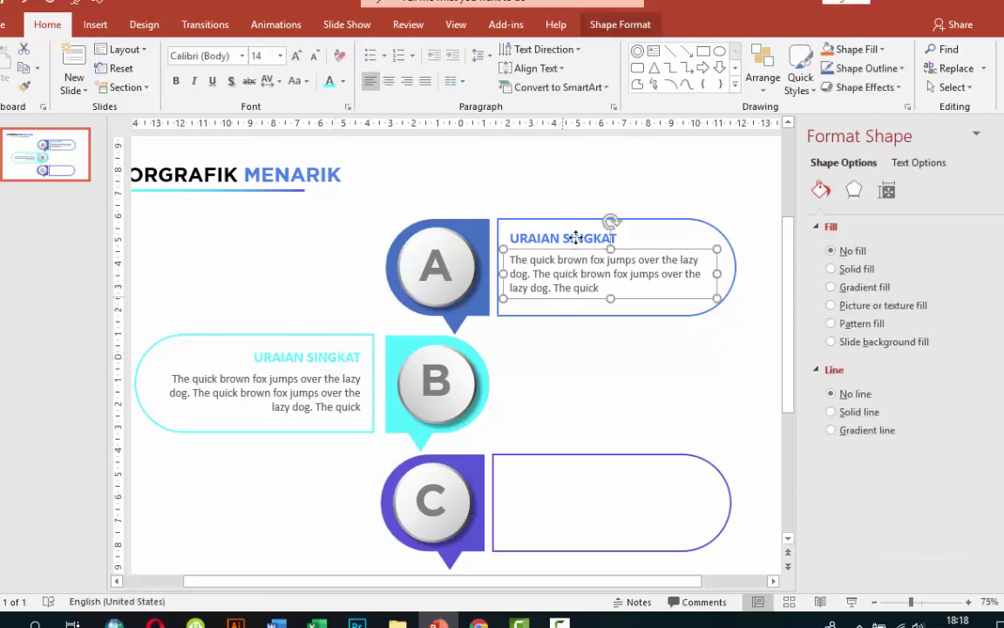
shift+click(576, 237)
drag(575, 233, 585, 541)
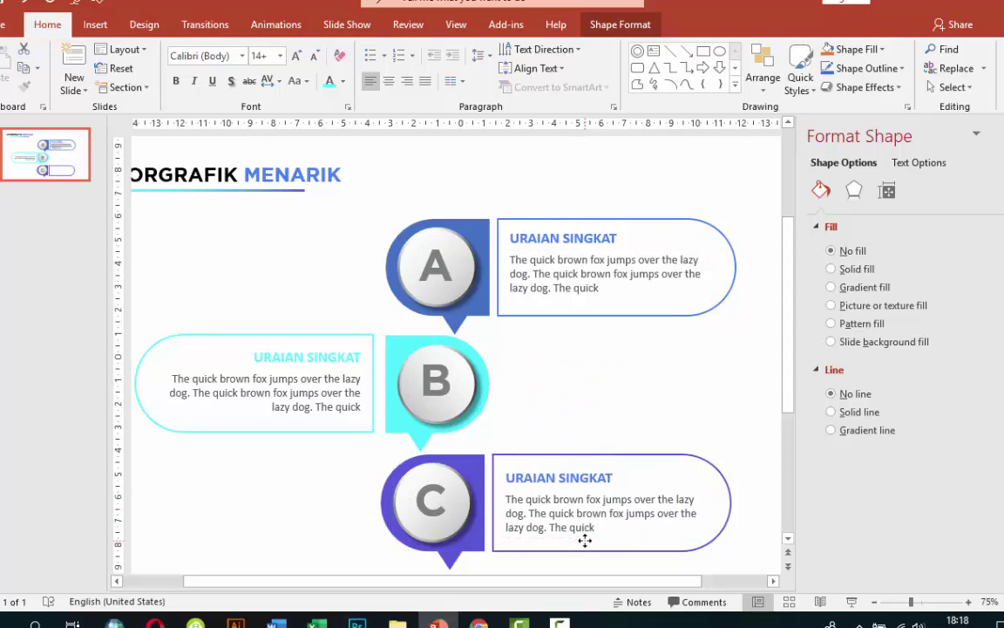
click(630, 414)
click(589, 478)
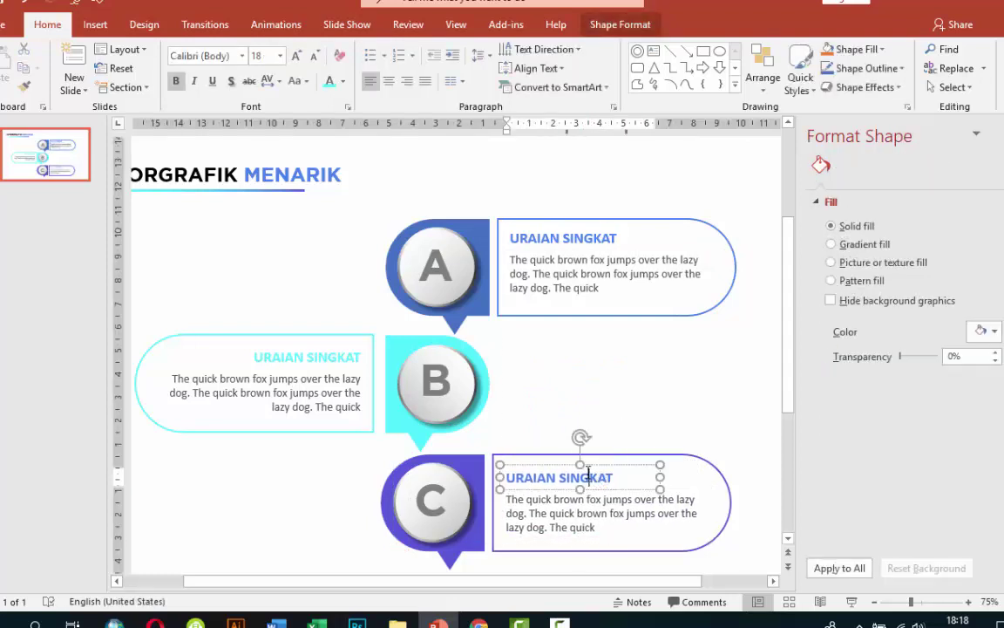
click(343, 81)
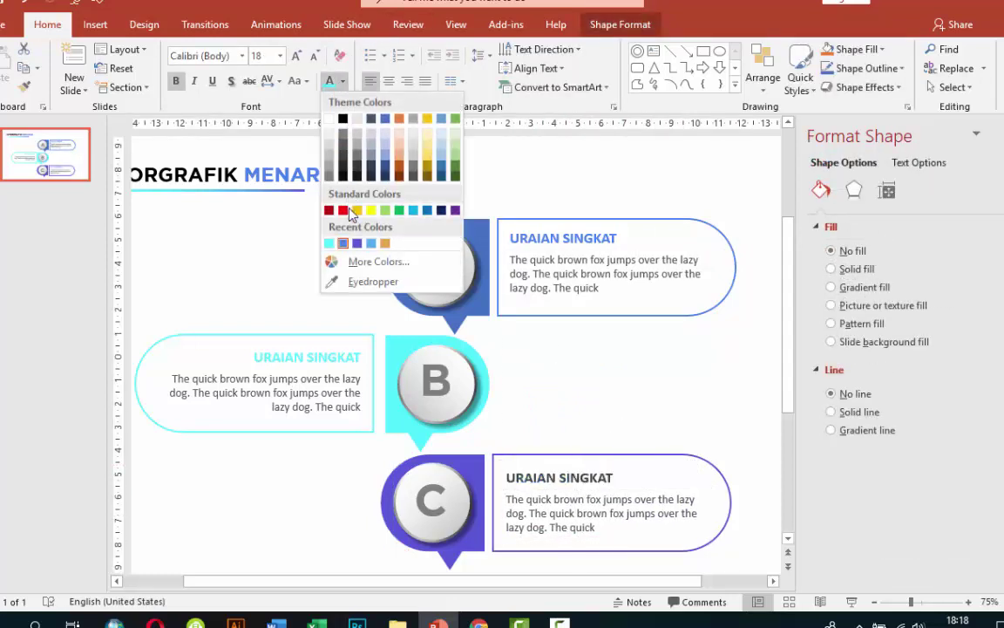
click(358, 244)
Zoom out, select the INFORGRAFIK MENARIK title, close the Format Shape pane and show Animations
click(575, 362)
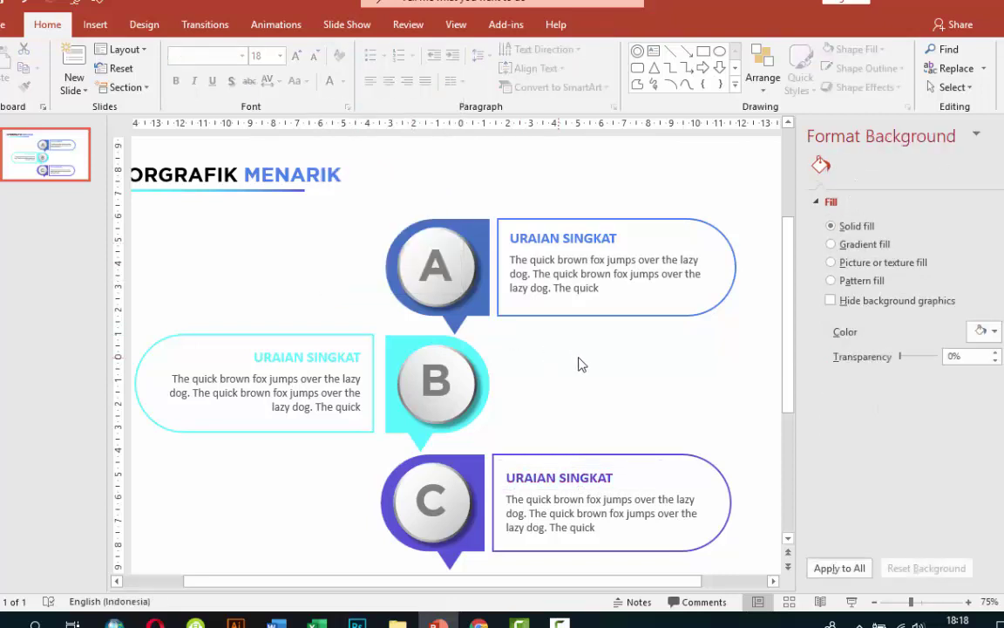
scroll(578, 362, down, 3)
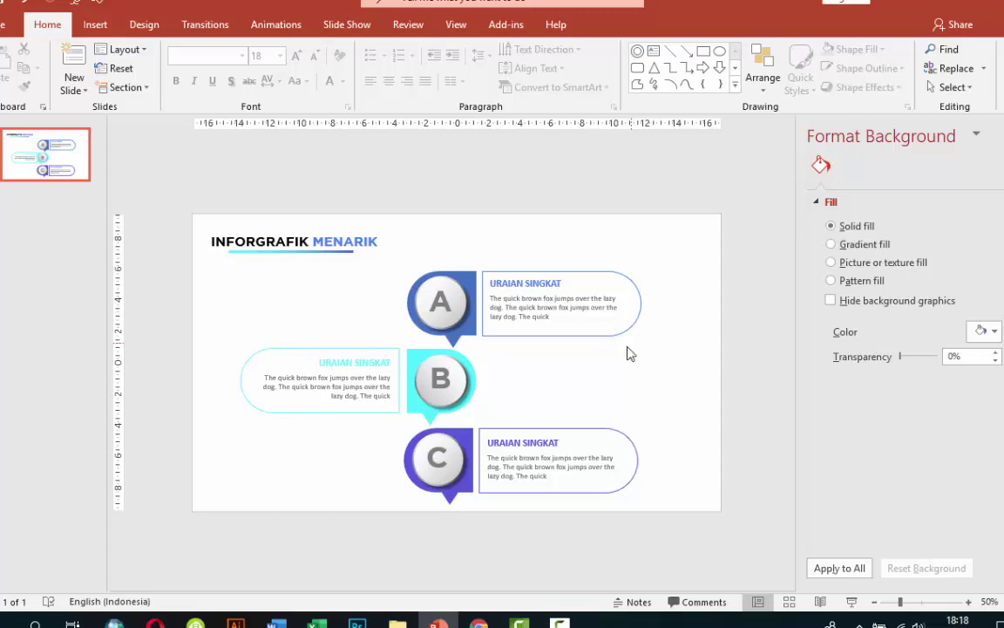
click(334, 240)
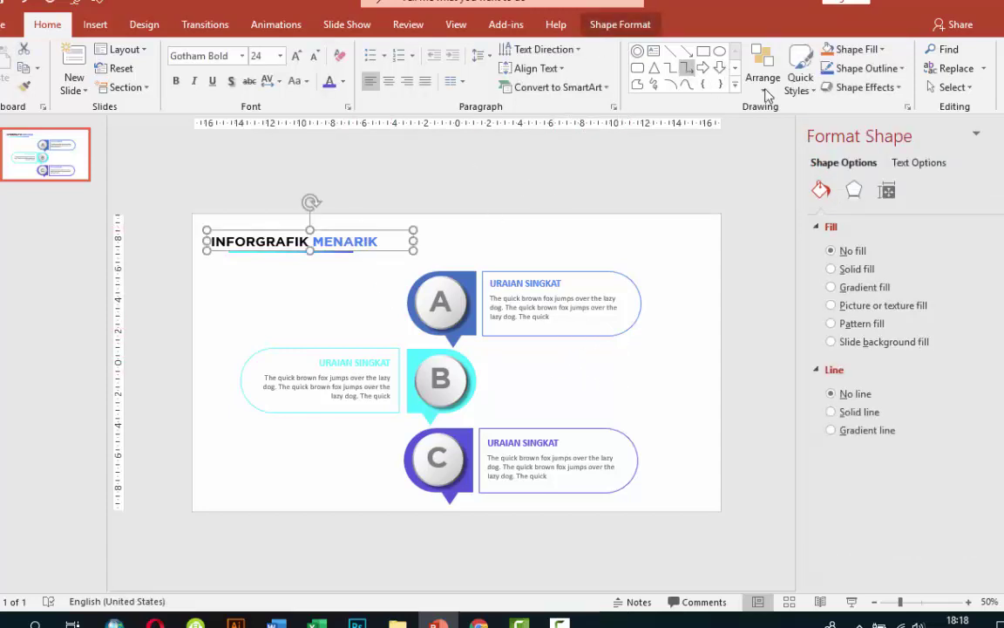
click(992, 134)
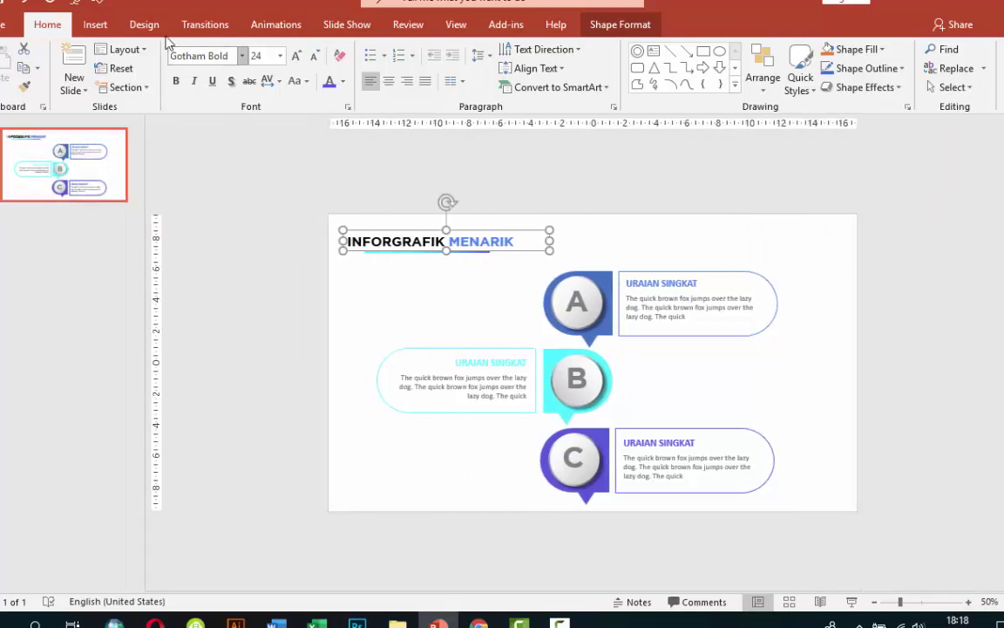
click(265, 29)
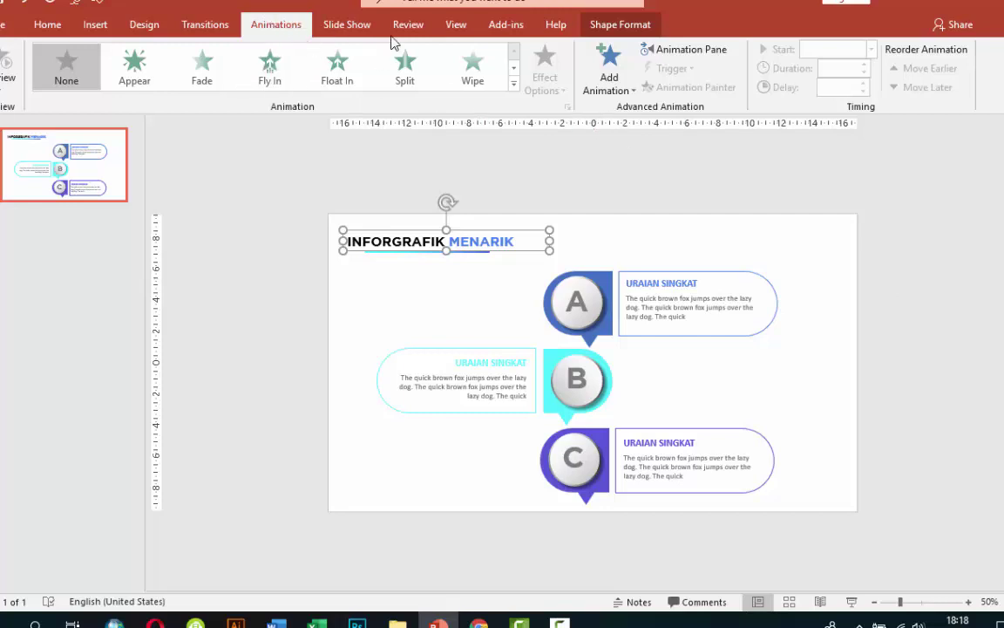
Show the Animation Pane and give the INFORGRAFIK MENARIK title a Rise Up entrance effect
click(671, 52)
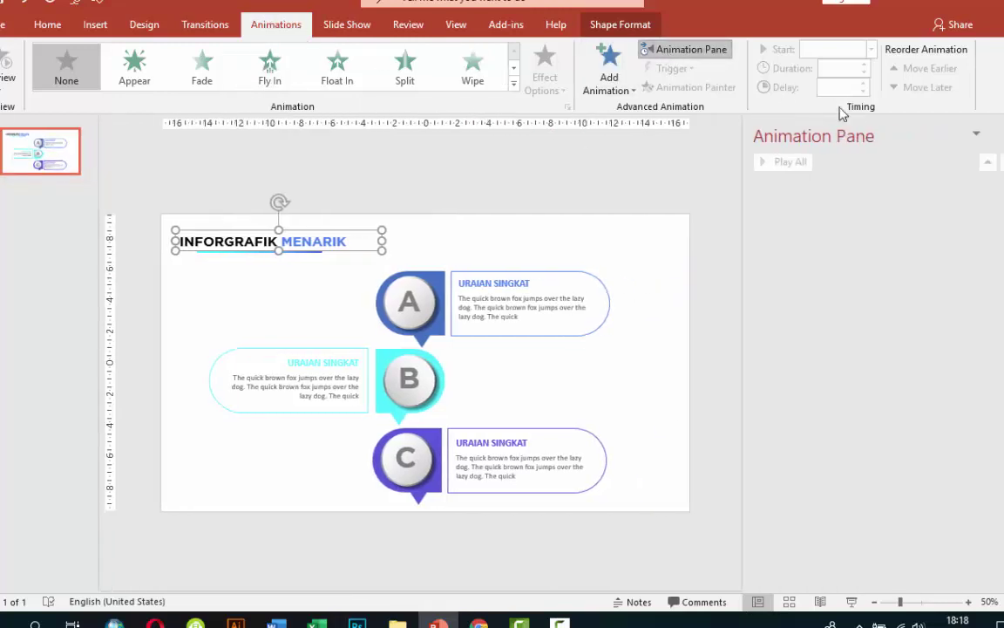
click(462, 258)
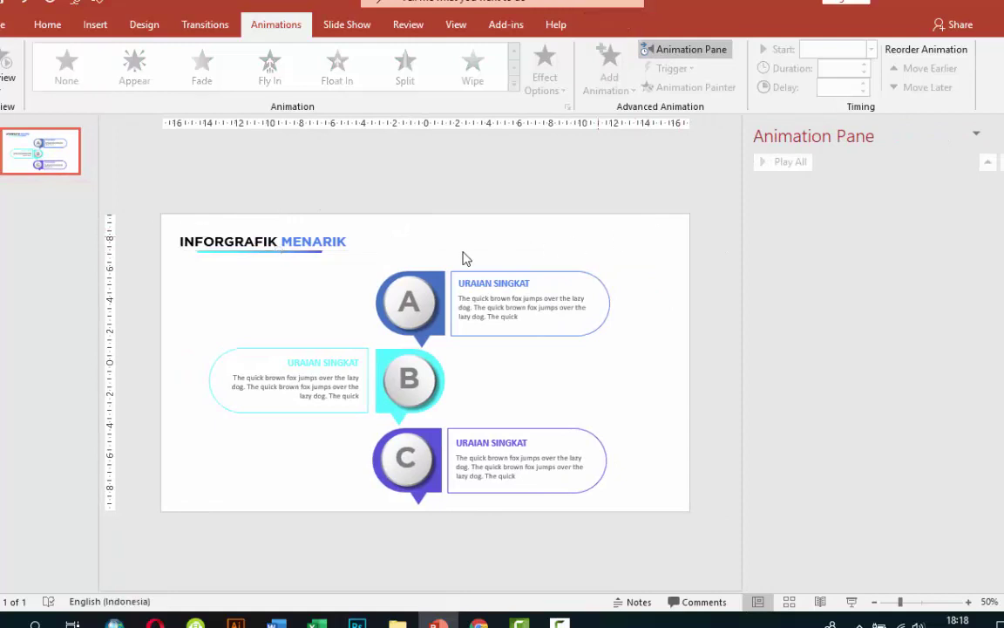
click(295, 230)
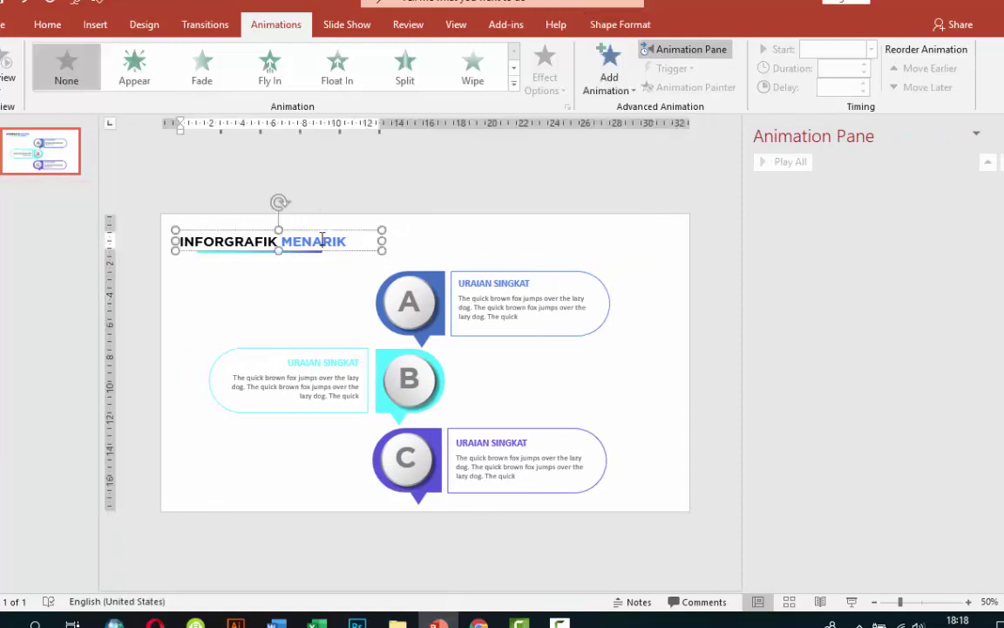
click(608, 68)
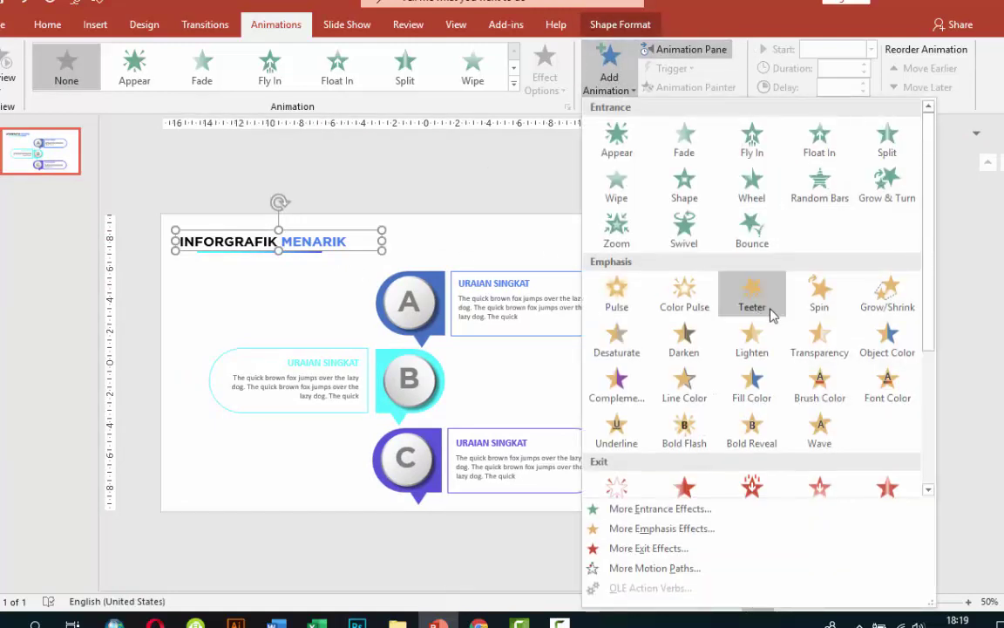
click(703, 521)
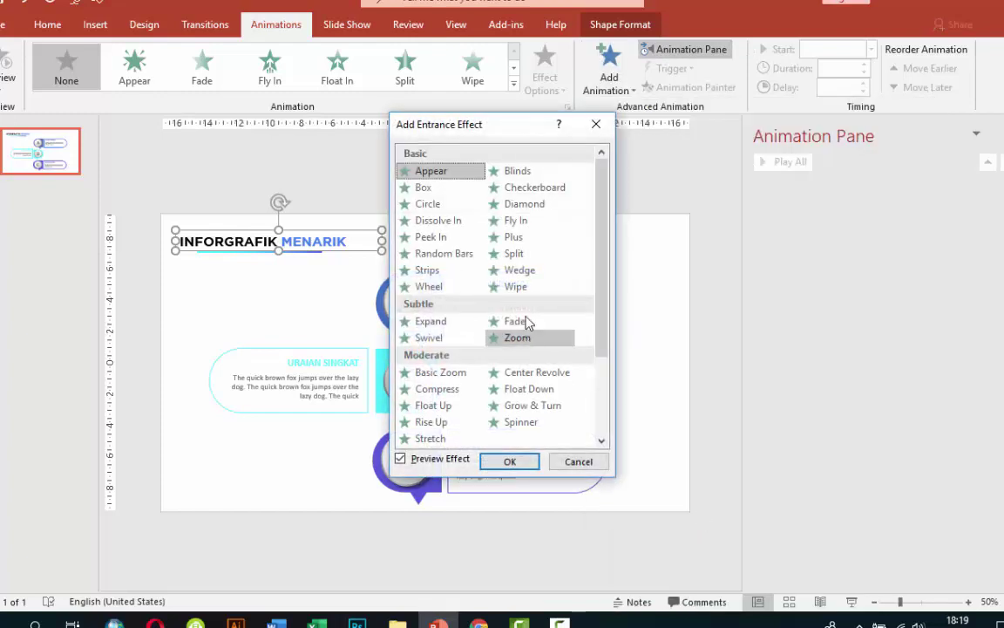
drag(510, 131, 630, 136)
click(568, 214)
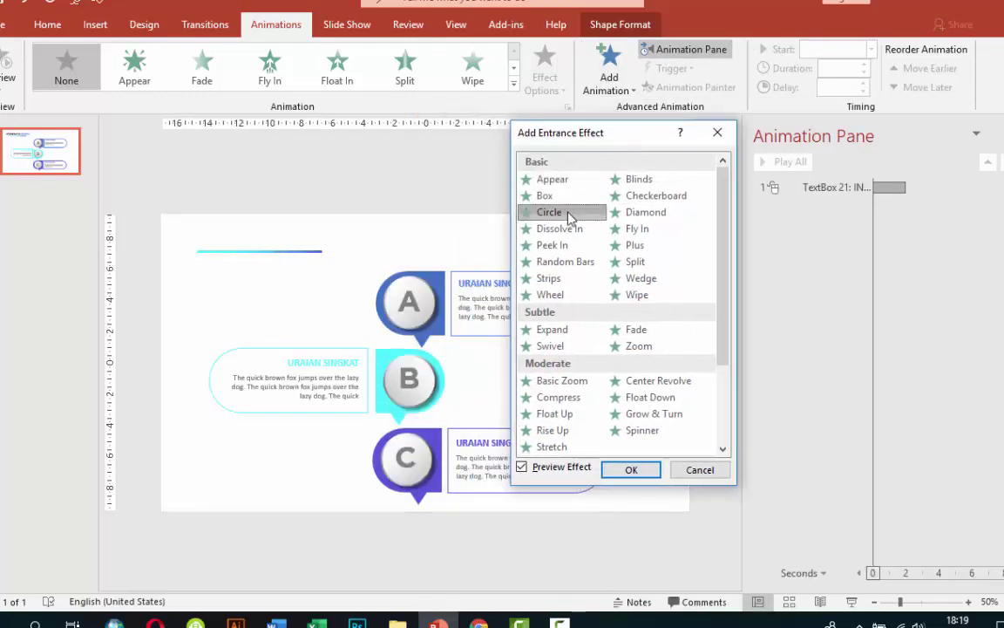
click(559, 346)
click(568, 397)
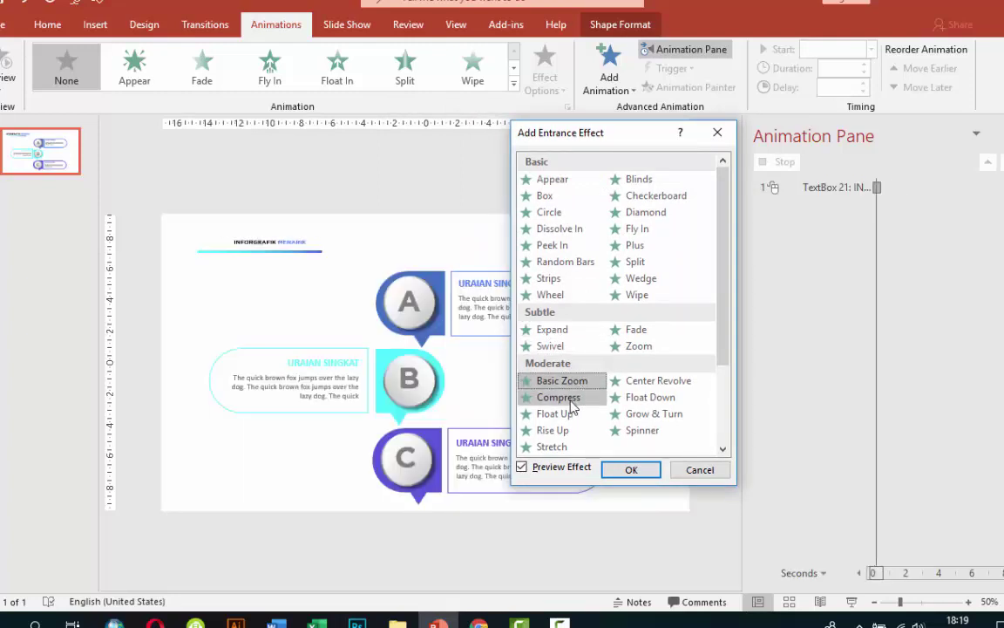
click(567, 432)
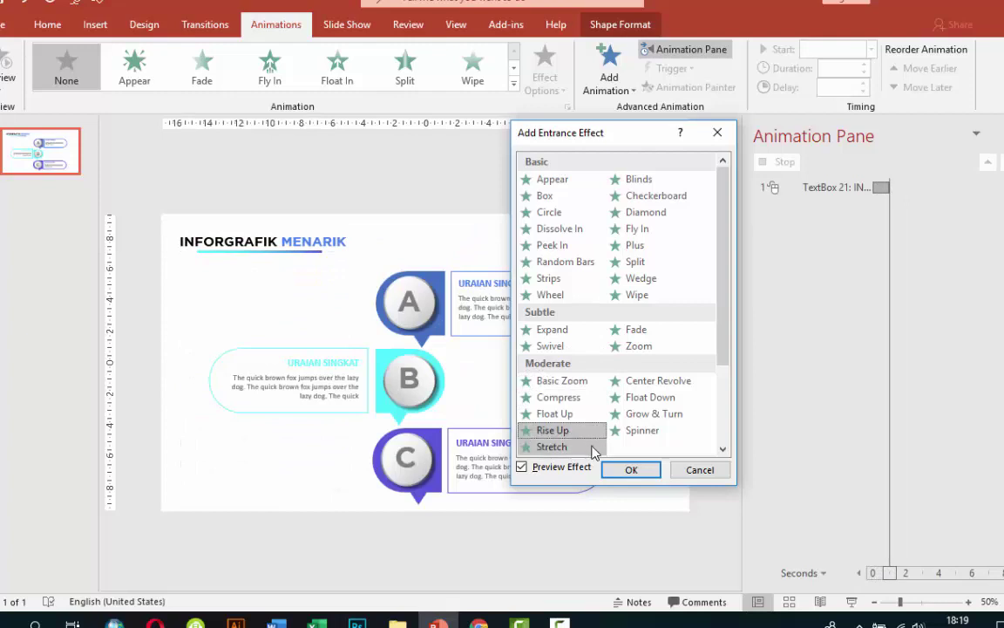
click(631, 469)
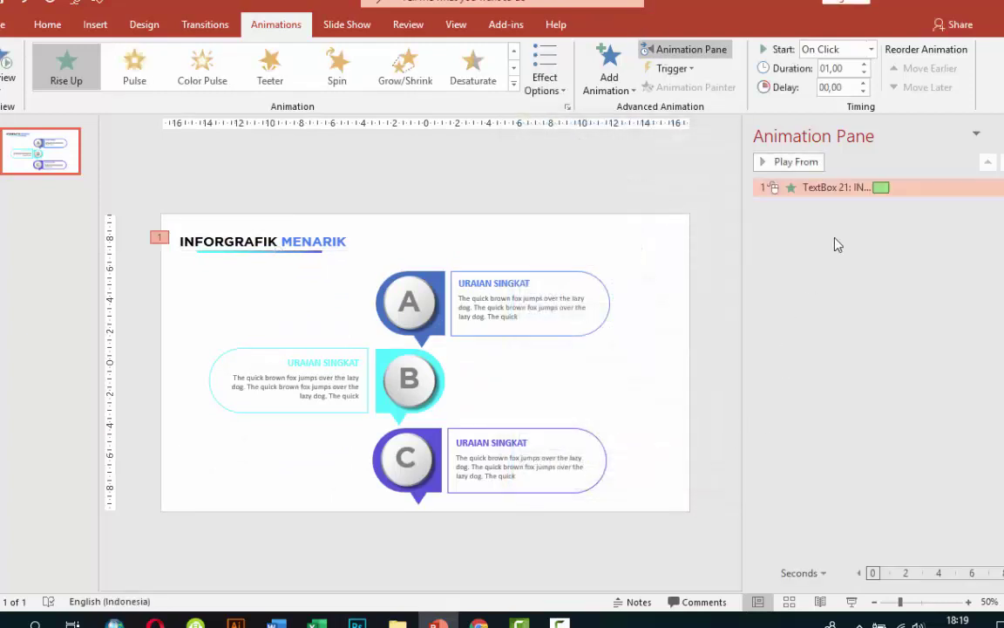
Set the title animation to 00,25 duration, animating by letter with 60% delay
click(865, 75)
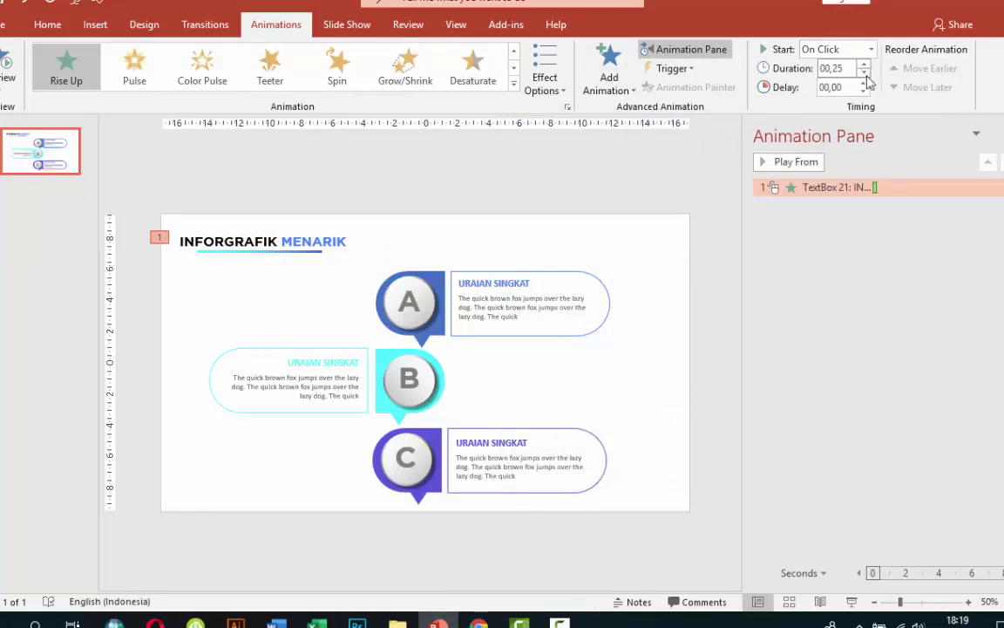
right_click(895, 189)
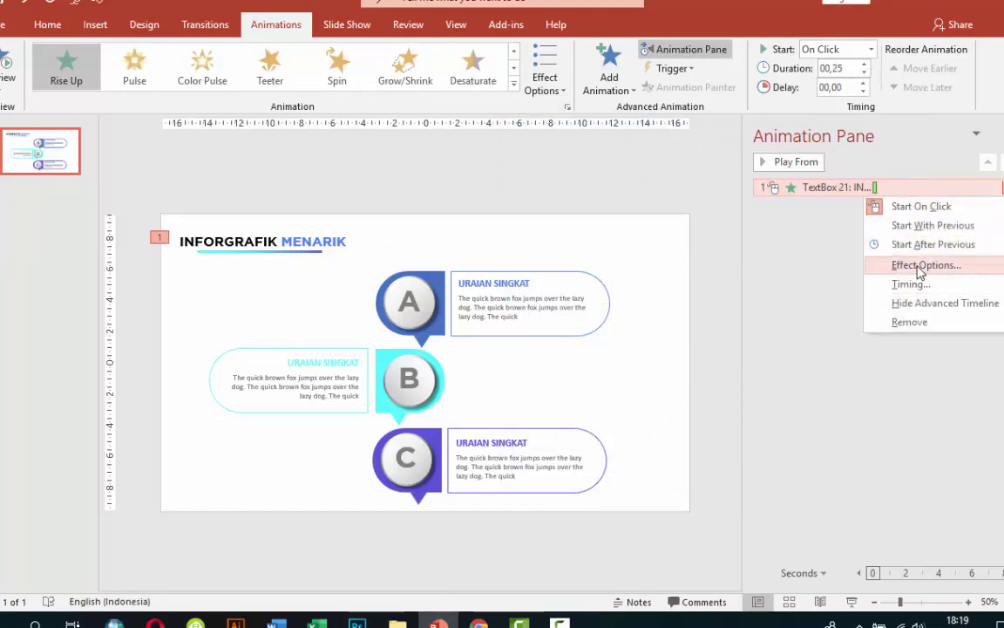
click(919, 265)
click(585, 282)
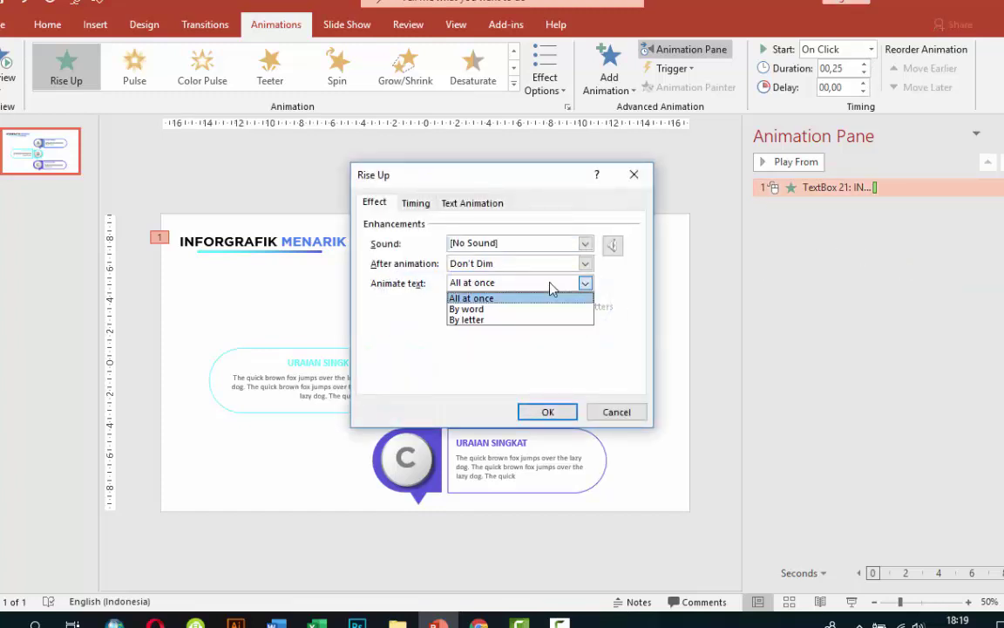
click(481, 320)
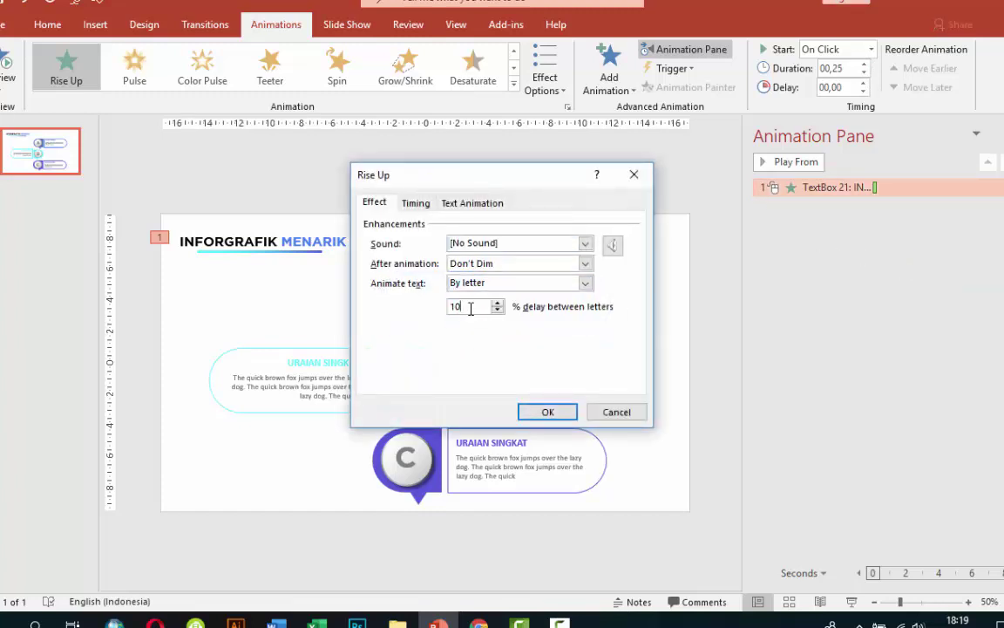
text(60)
click(568, 415)
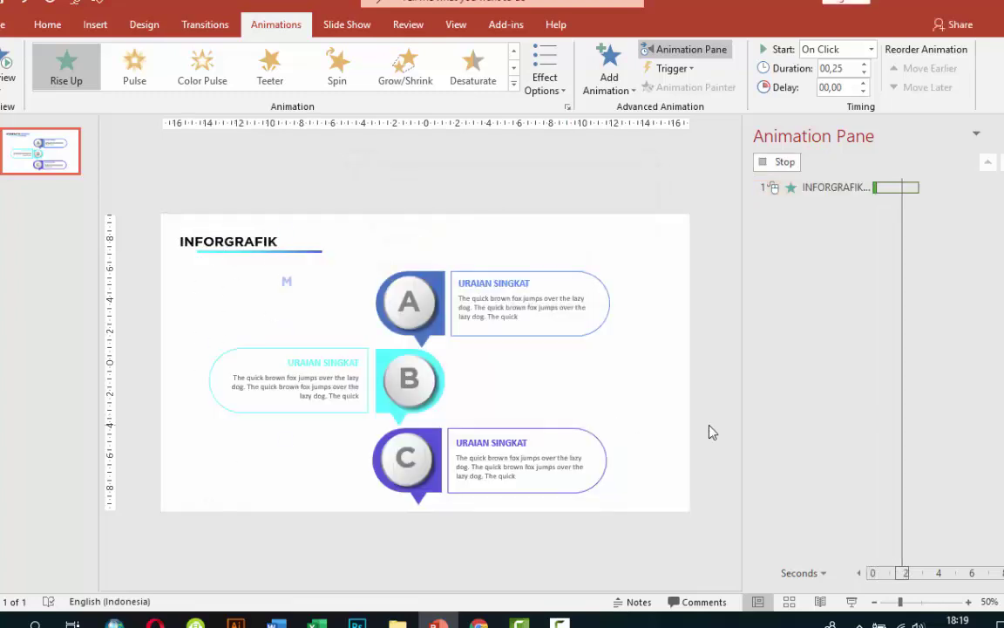
Give the title's underline a Compress entrance set to start After Previous
click(302, 253)
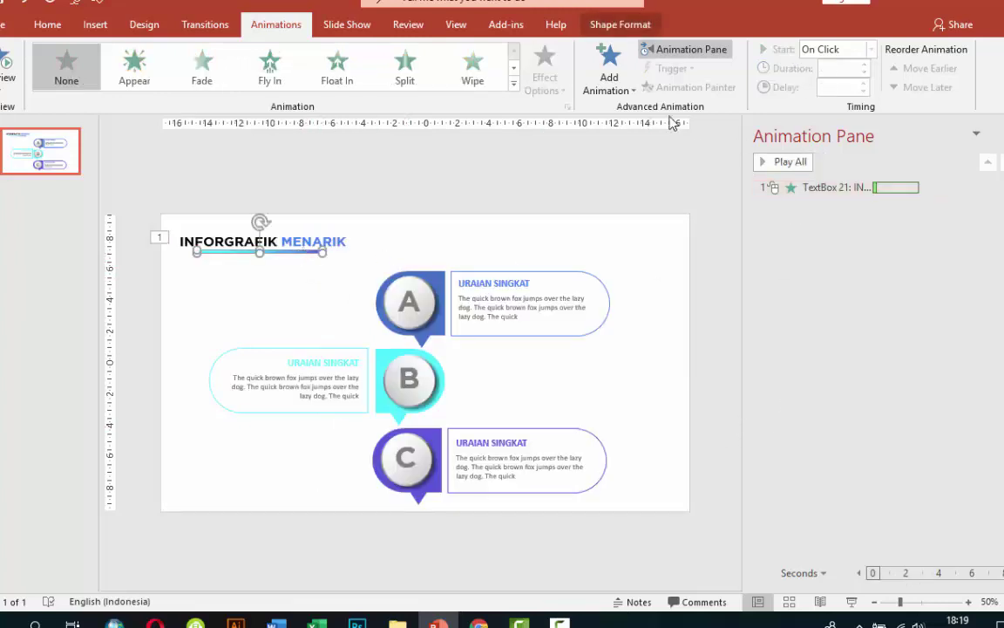
click(614, 70)
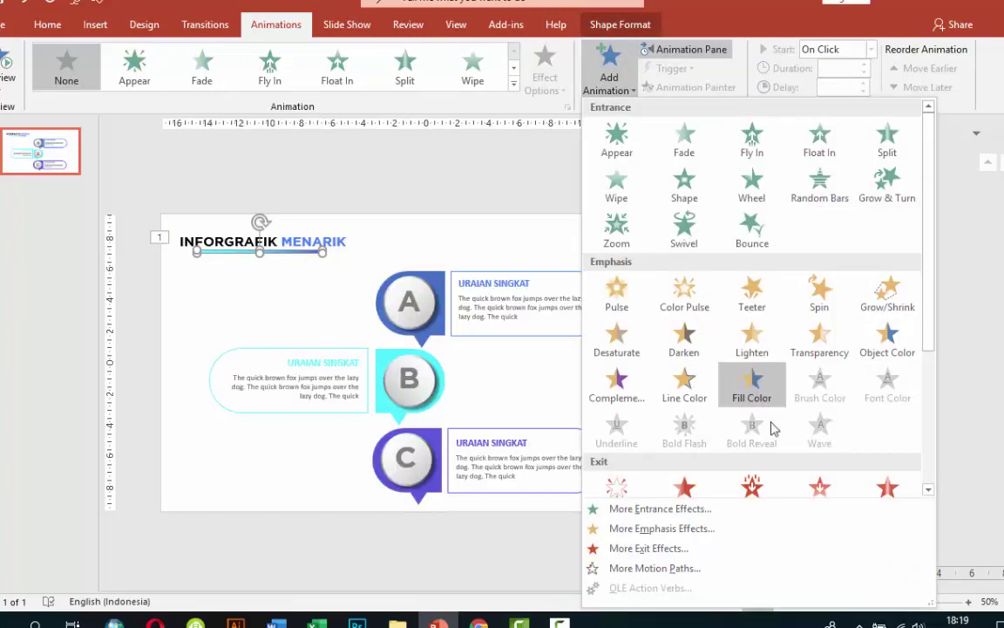
click(723, 512)
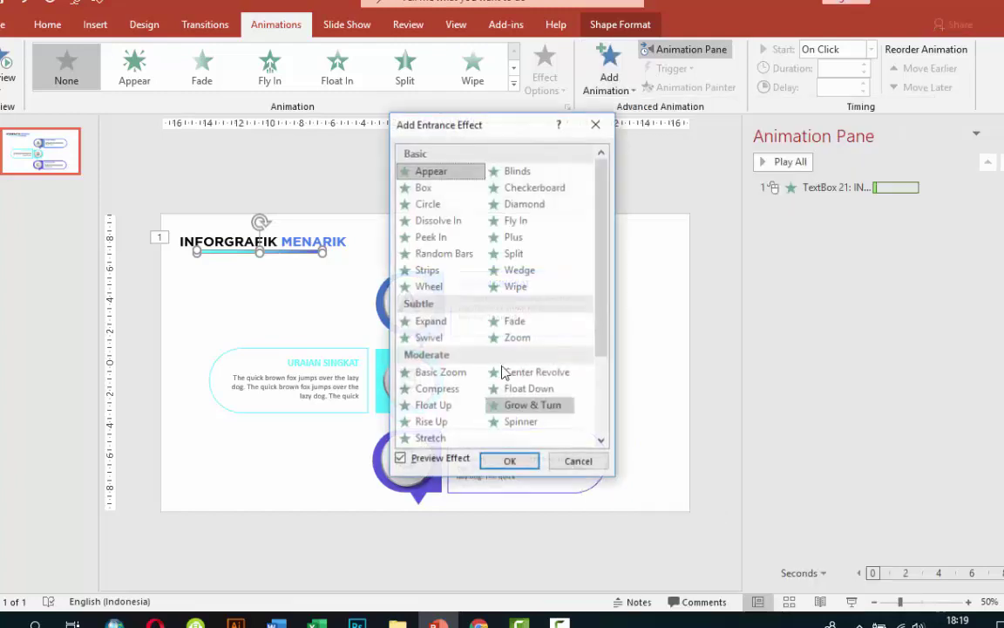
click(436, 391)
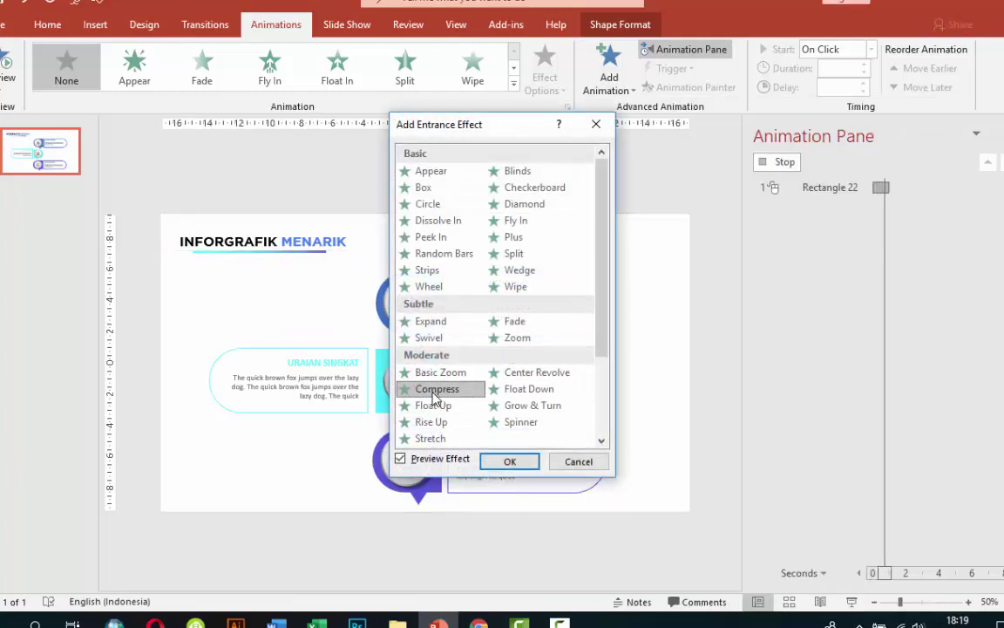
click(510, 462)
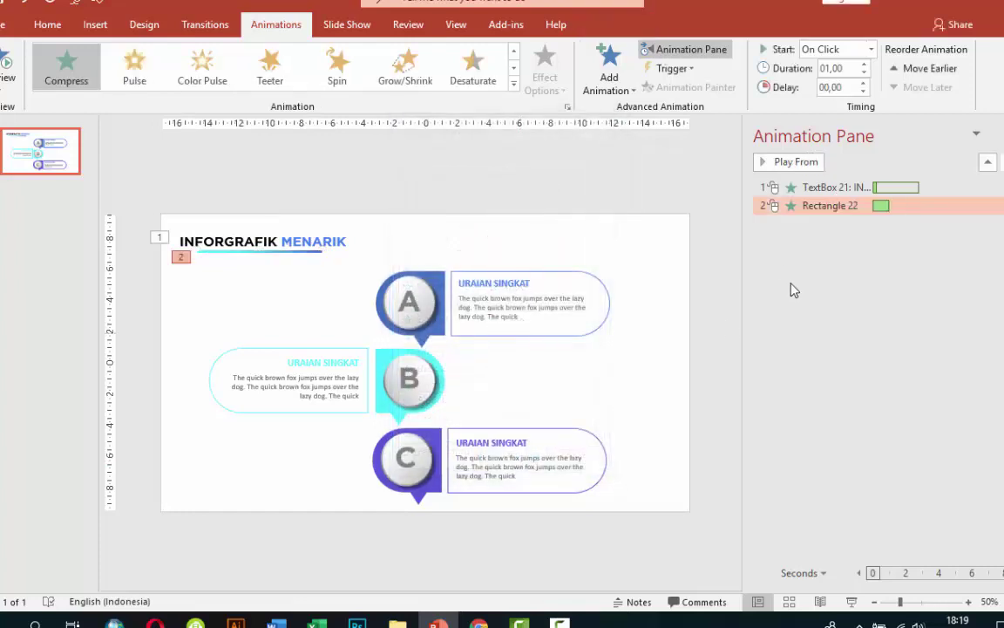
click(871, 50)
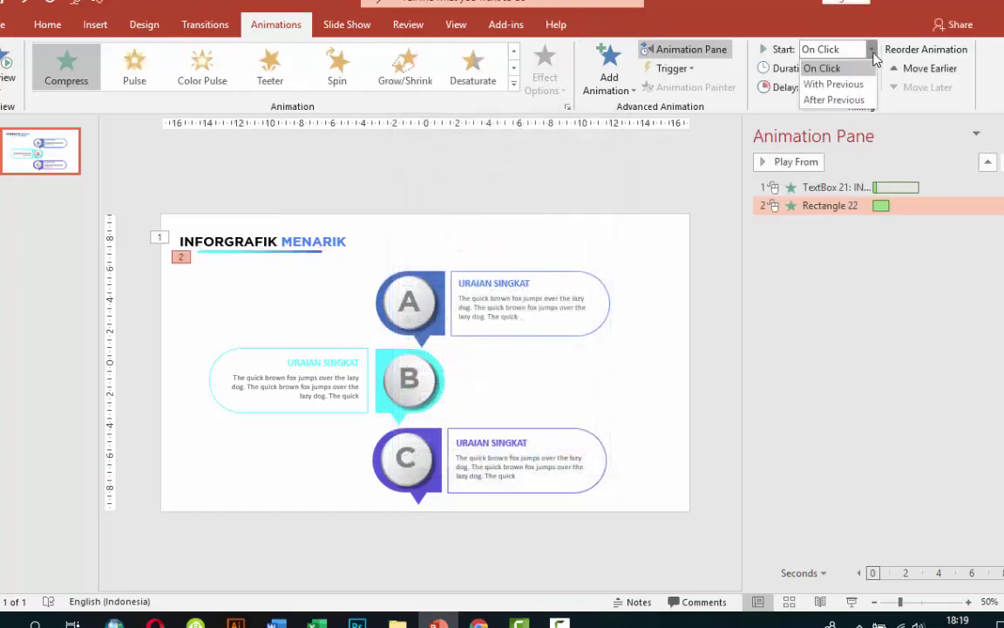
click(865, 100)
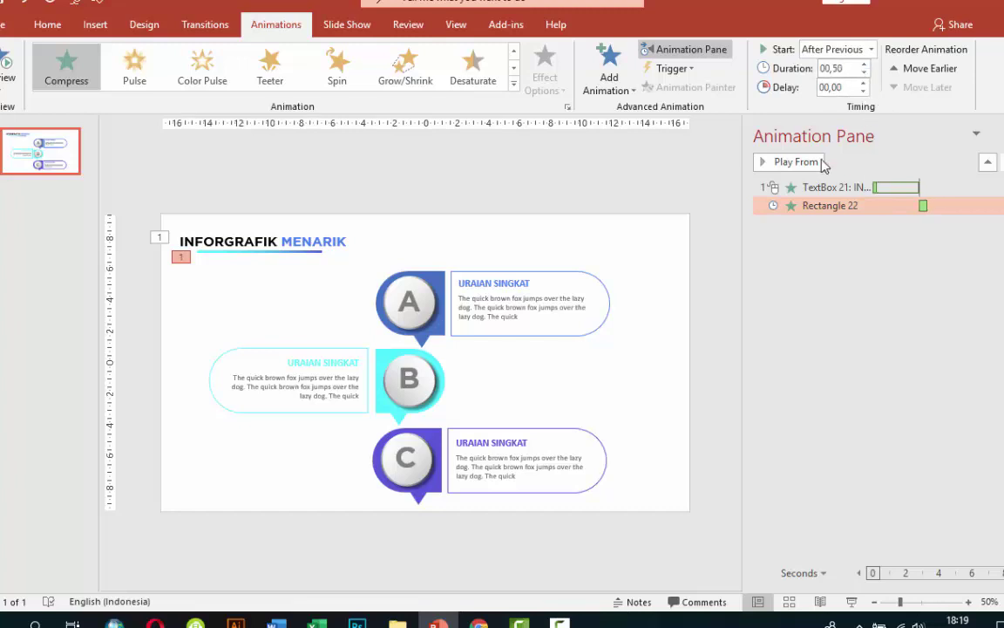
click(531, 247)
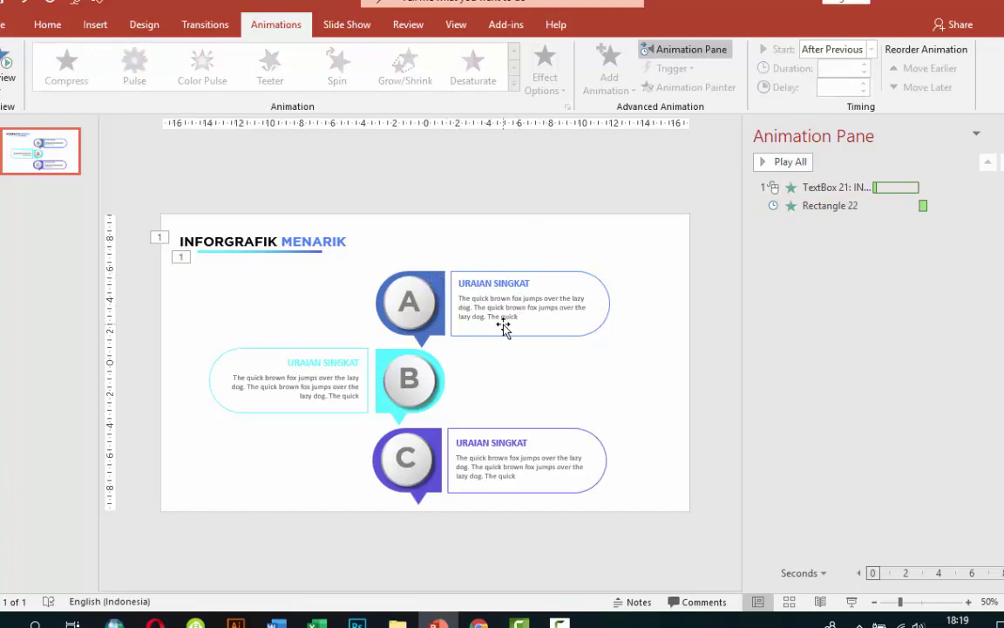
Zoom in and group the A circle with the blue shape around it
click(436, 277)
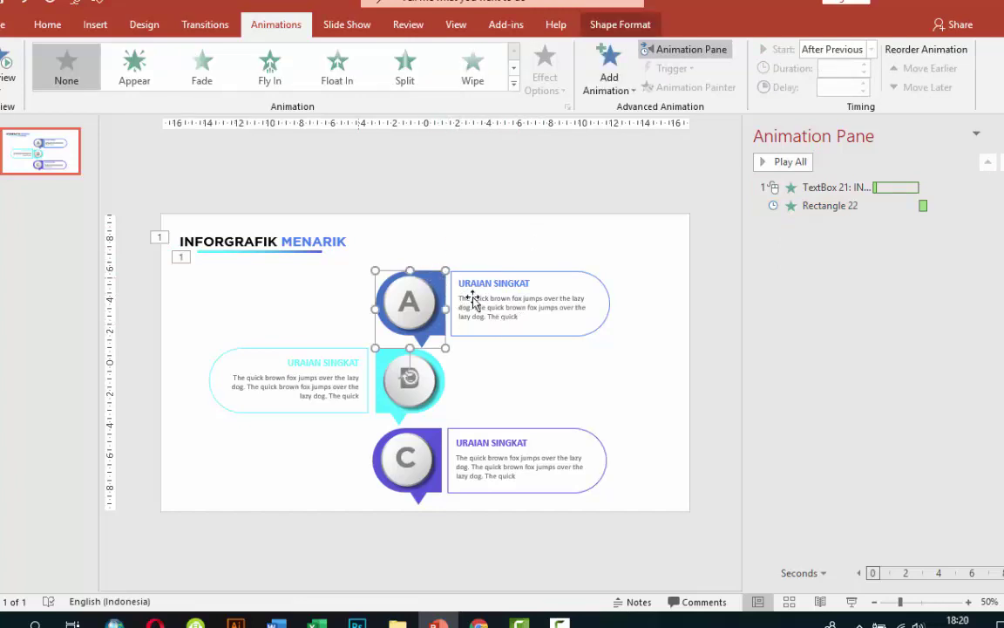
ctrl+scroll(468, 308, up, 1)
ctrl+scroll(468, 308, up, 2)
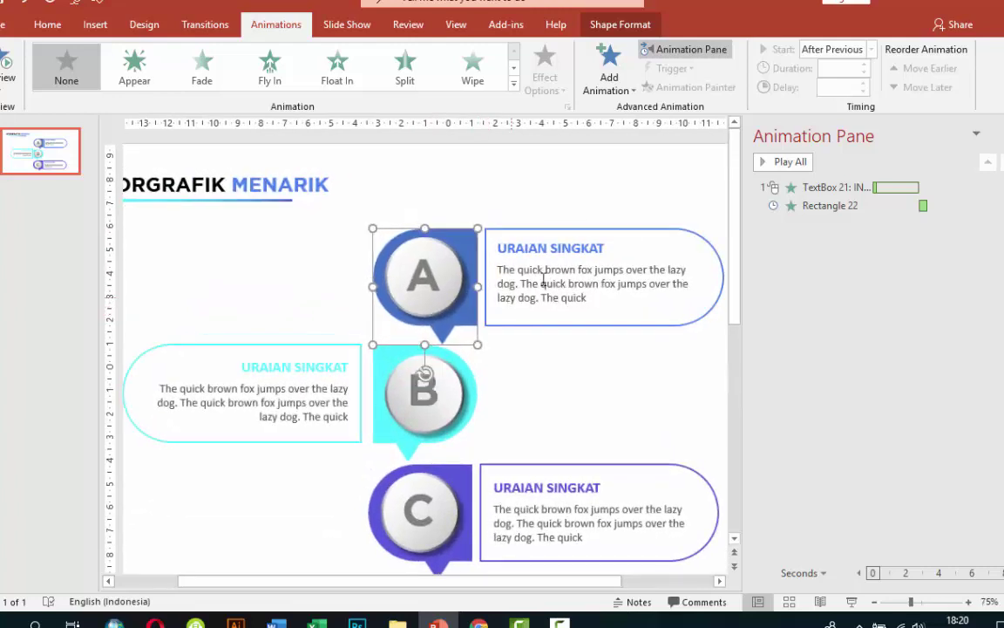
ctrl+scroll(568, 264, up, 2)
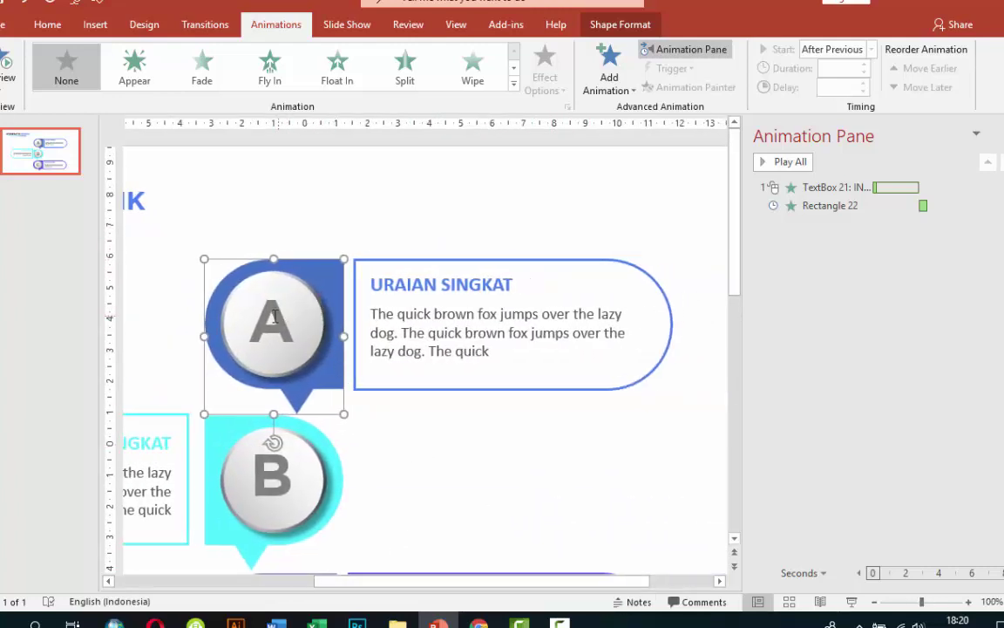
click(274, 316)
click(307, 305)
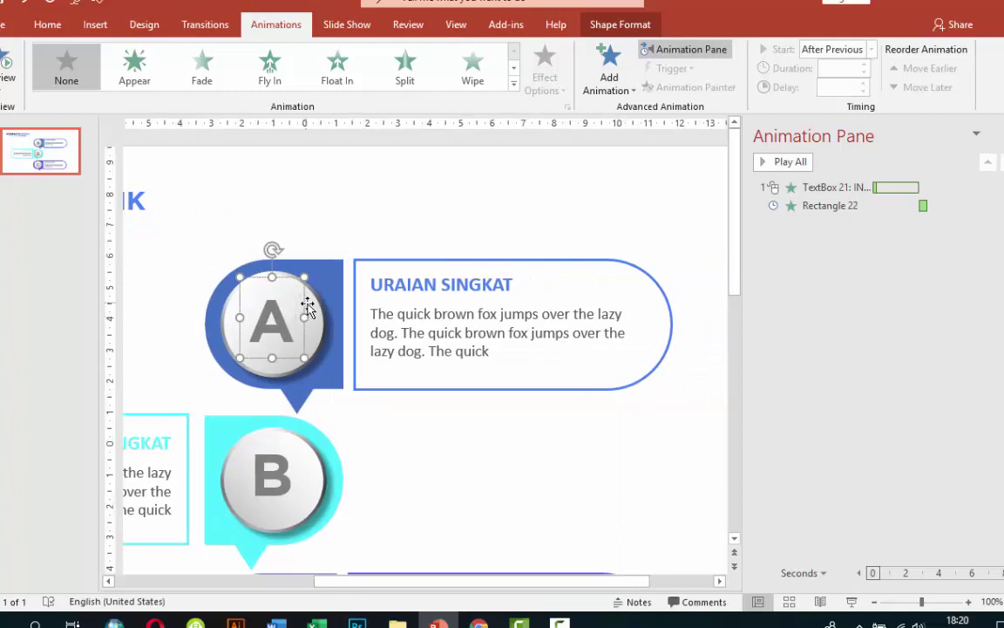
shift+click(314, 312)
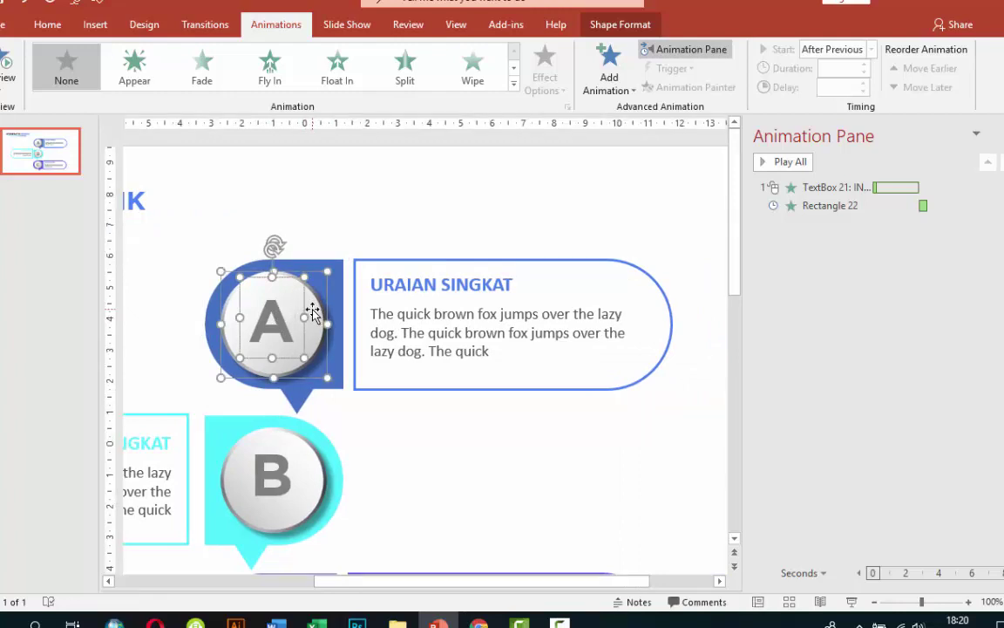
right_click(312, 312)
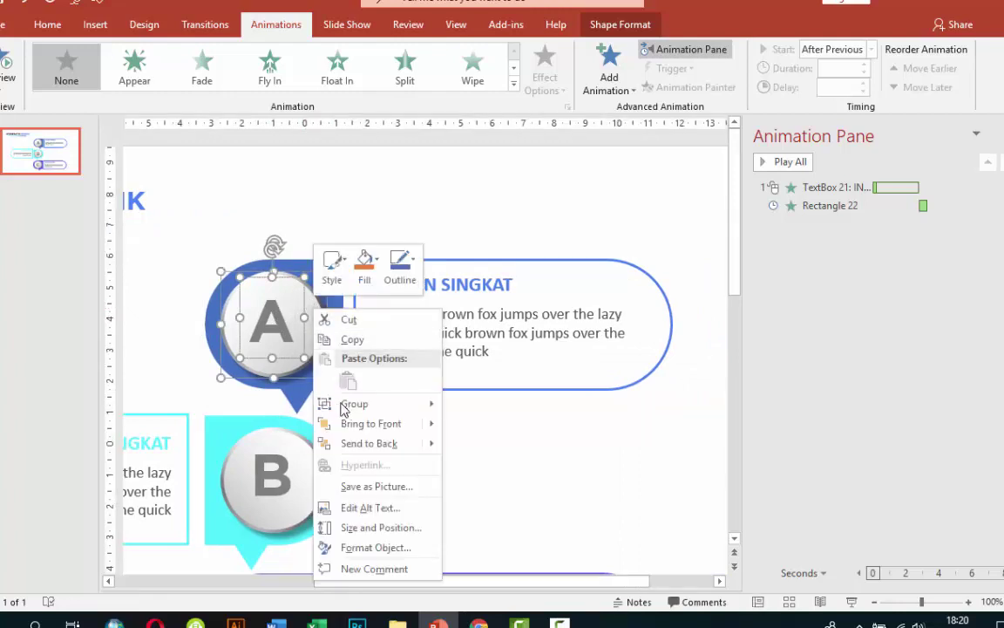
mouse_move(344, 407)
click(466, 405)
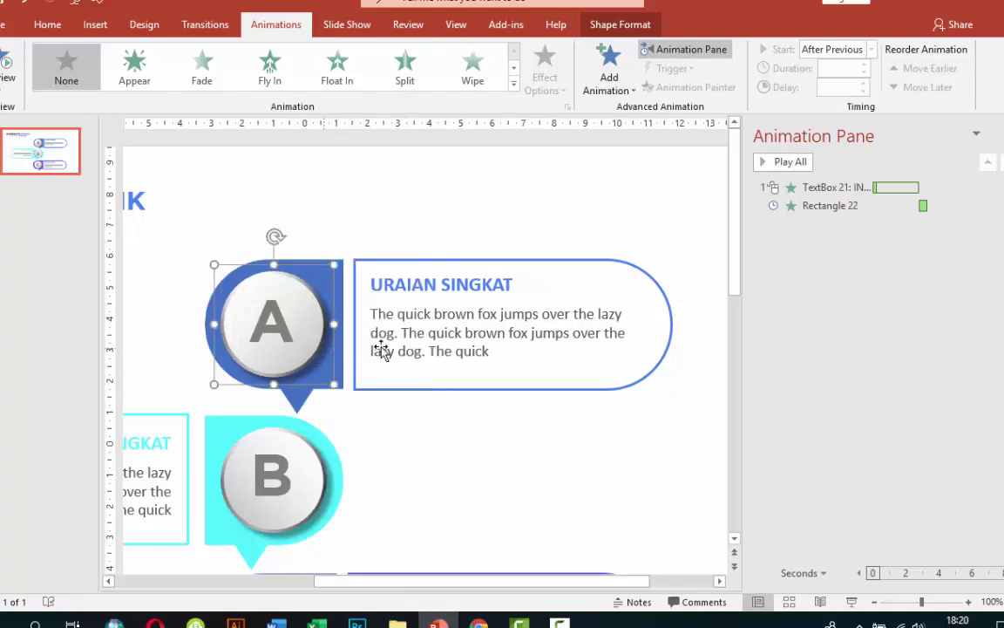
Click through the A group's parts to end up with the blue A shape selected
click(342, 301)
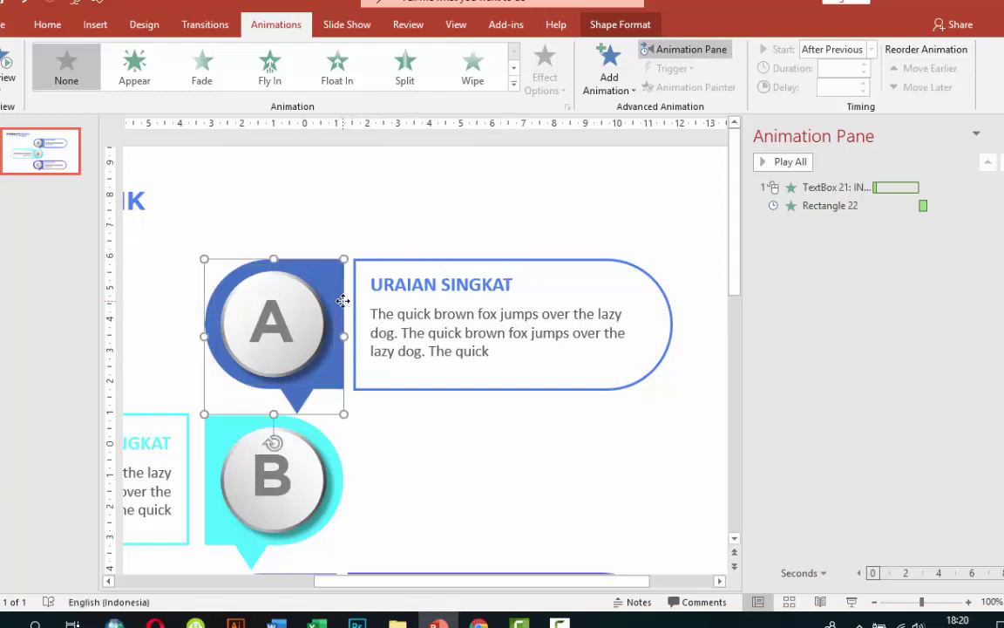
click(314, 312)
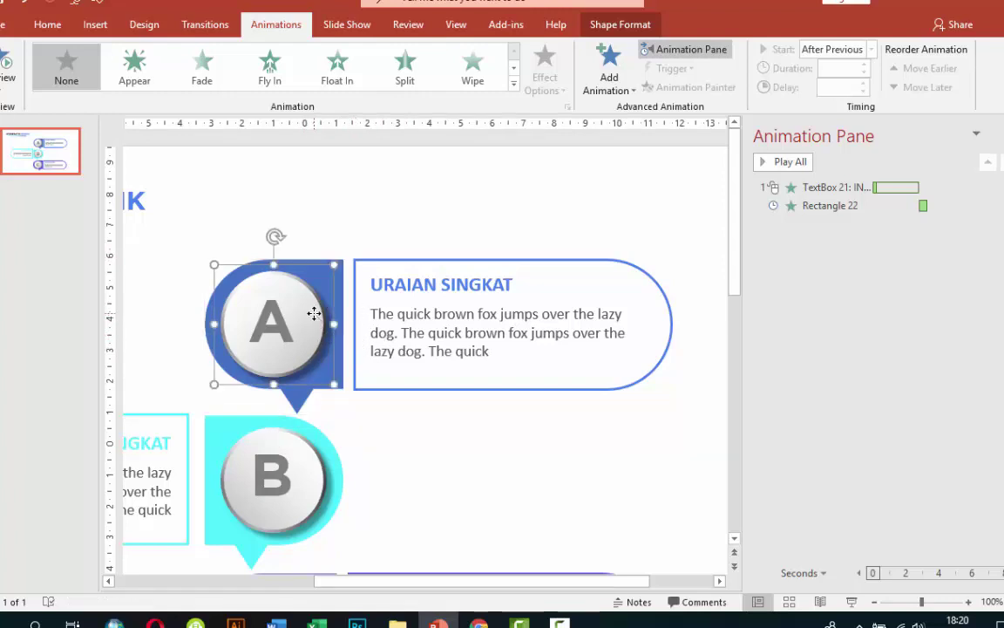
click(340, 288)
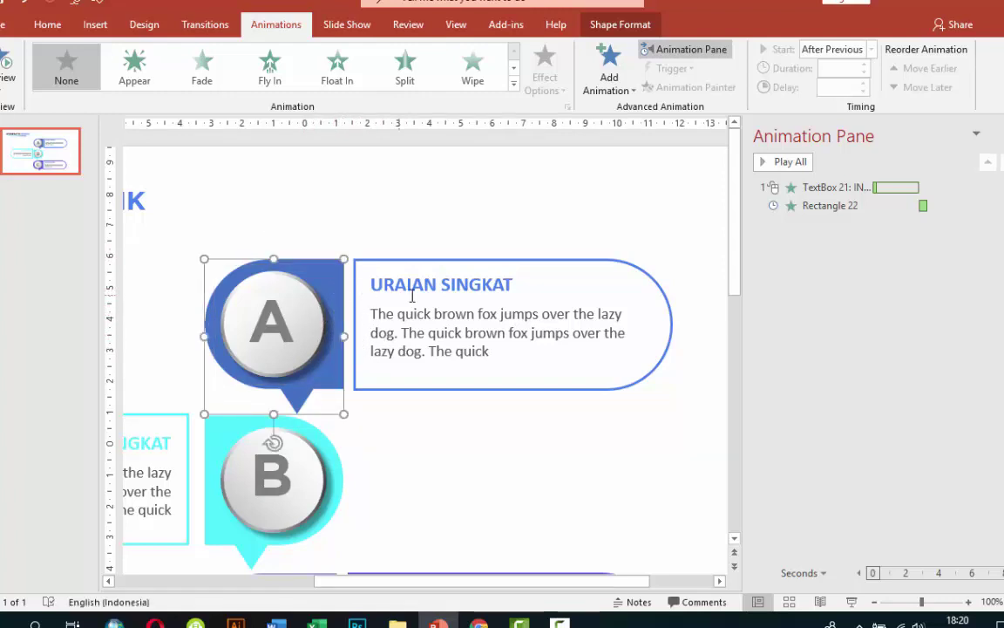
click(280, 314)
click(312, 310)
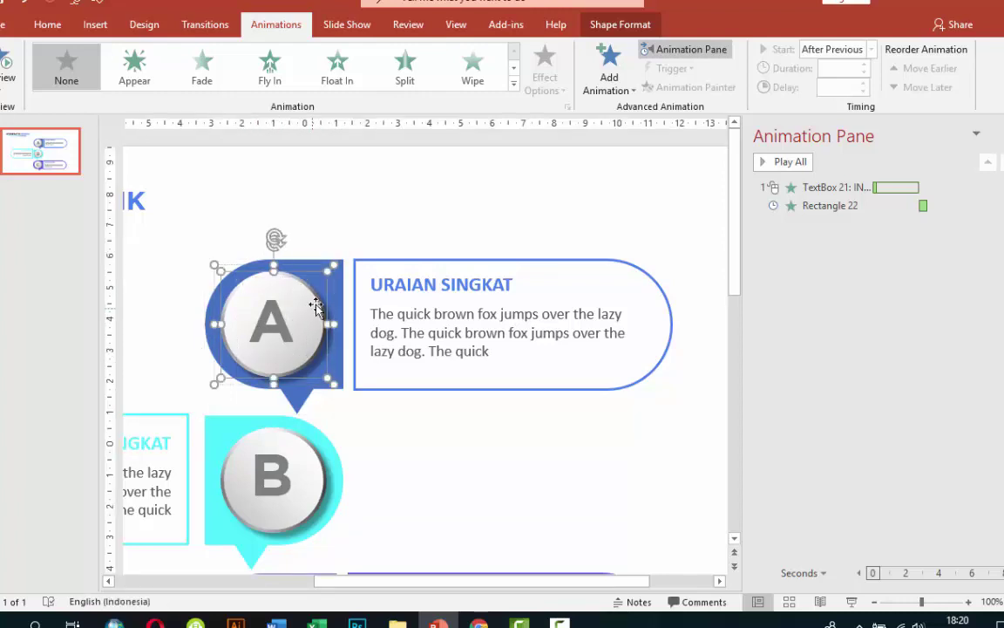
click(406, 260)
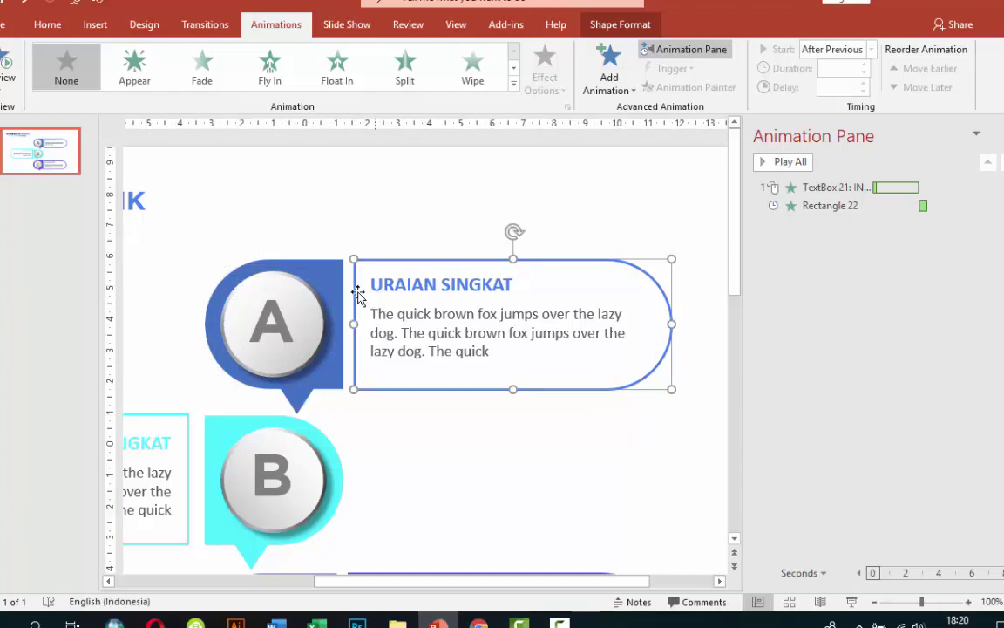
click(332, 272)
Preview several entrance effects and give the blue A shape a Basic Zoom entrance
click(609, 74)
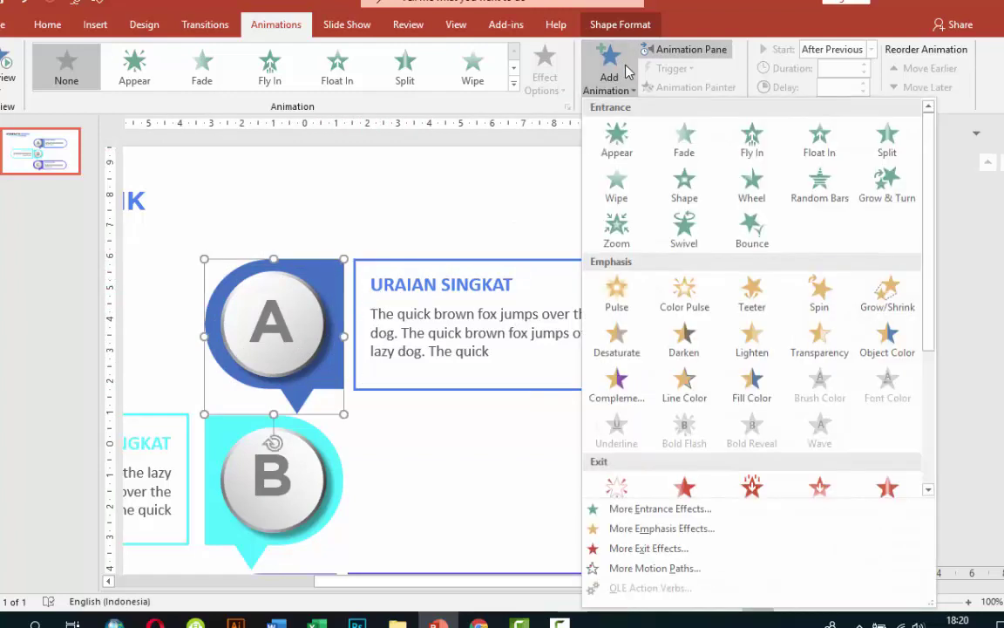
click(688, 513)
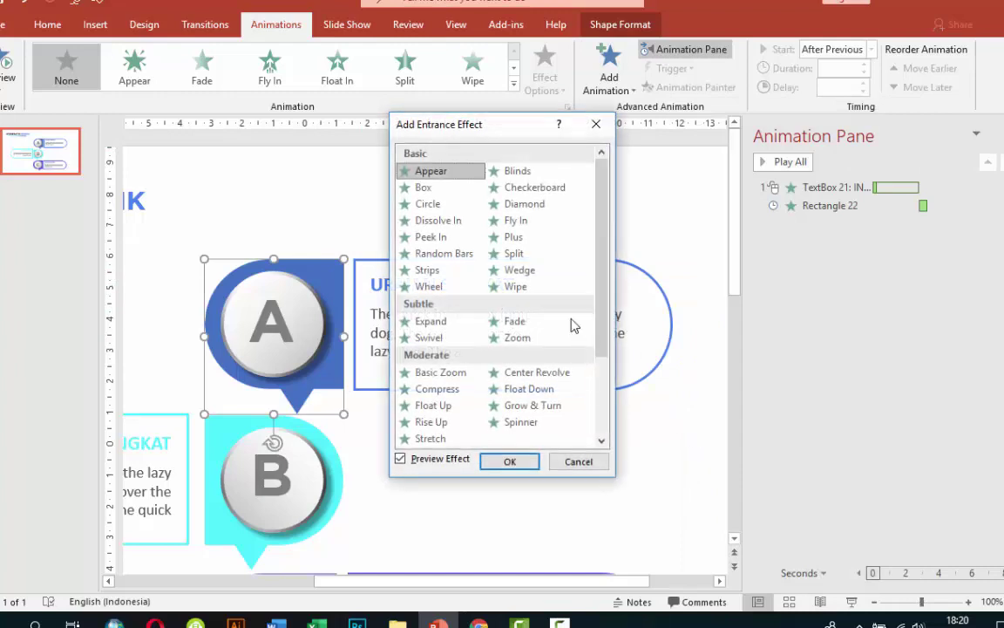
click(432, 187)
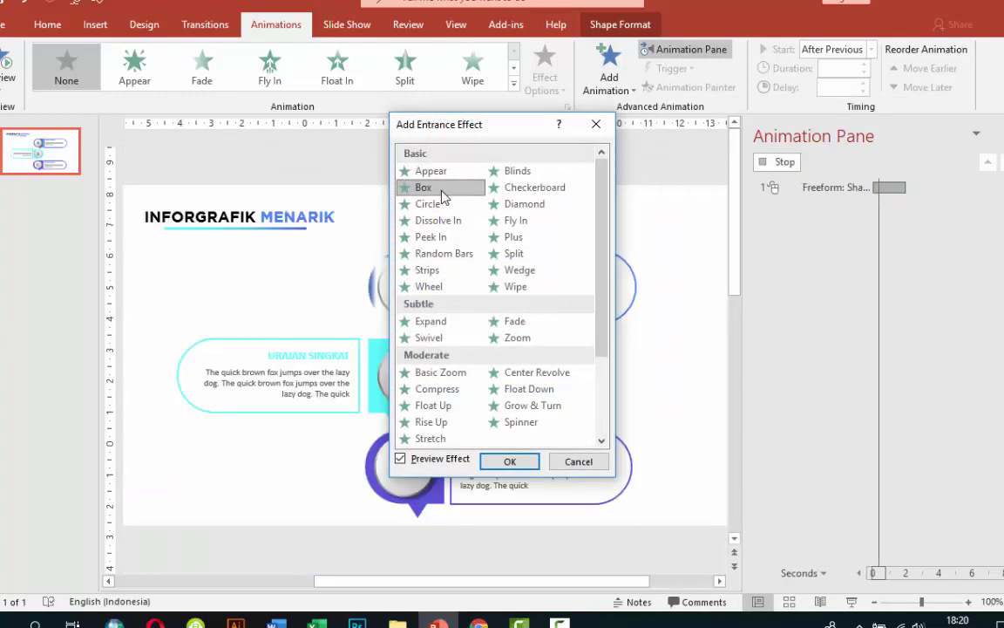
drag(488, 131, 777, 167)
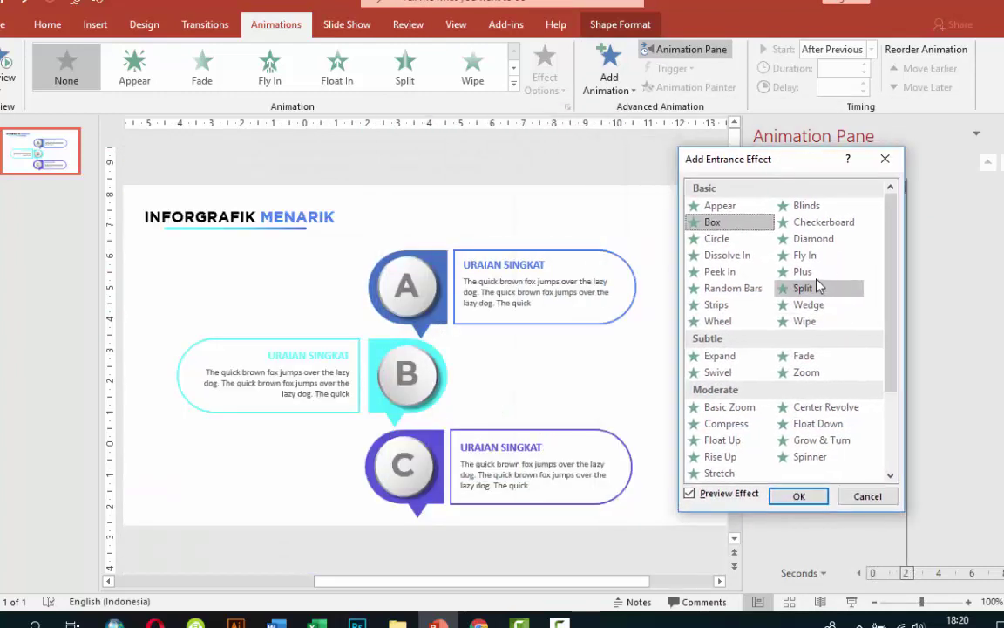
click(820, 292)
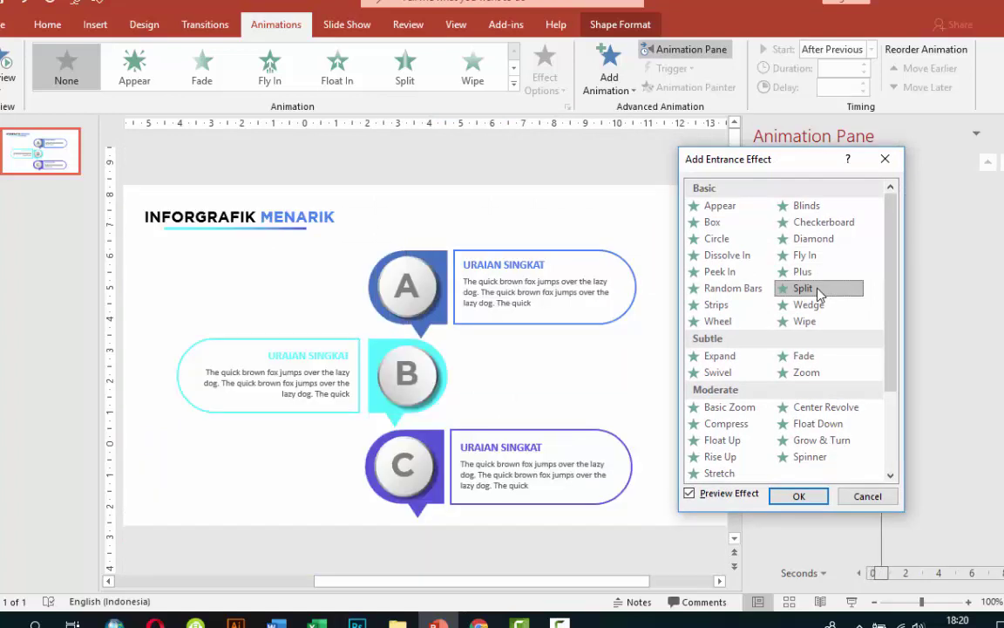
click(808, 307)
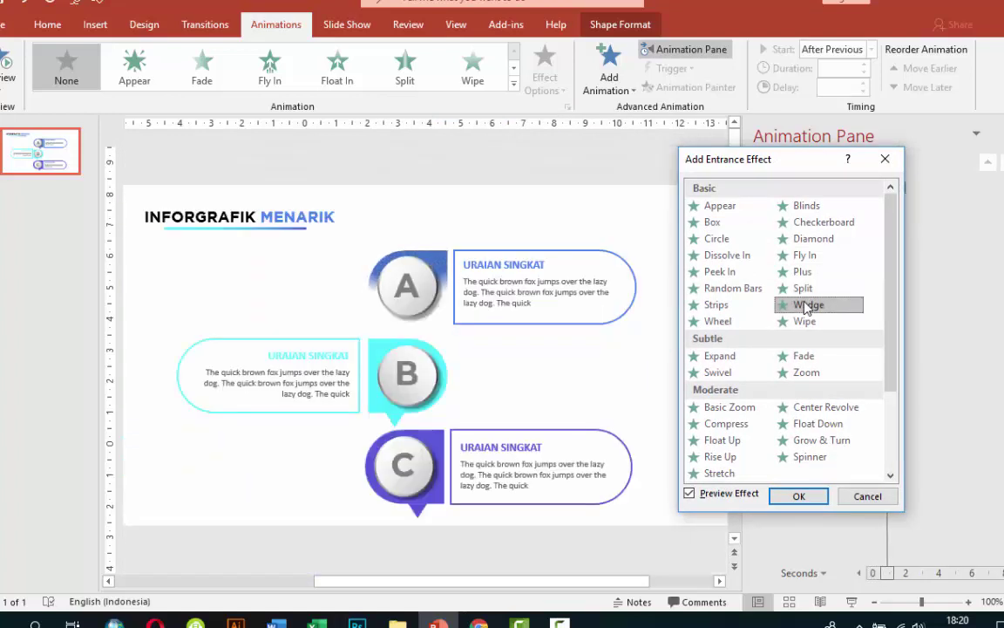
click(811, 324)
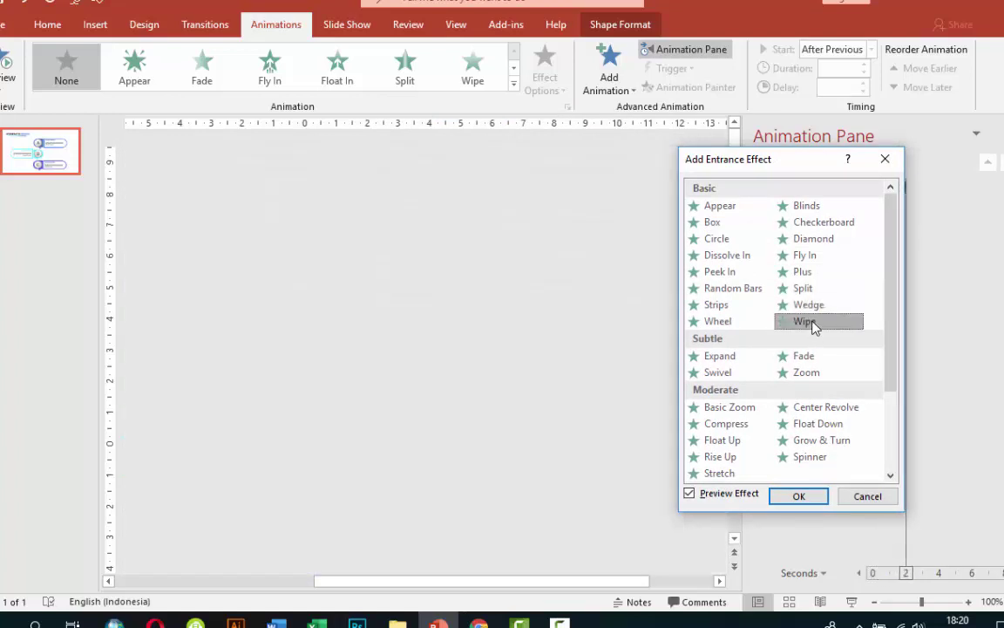
click(723, 322)
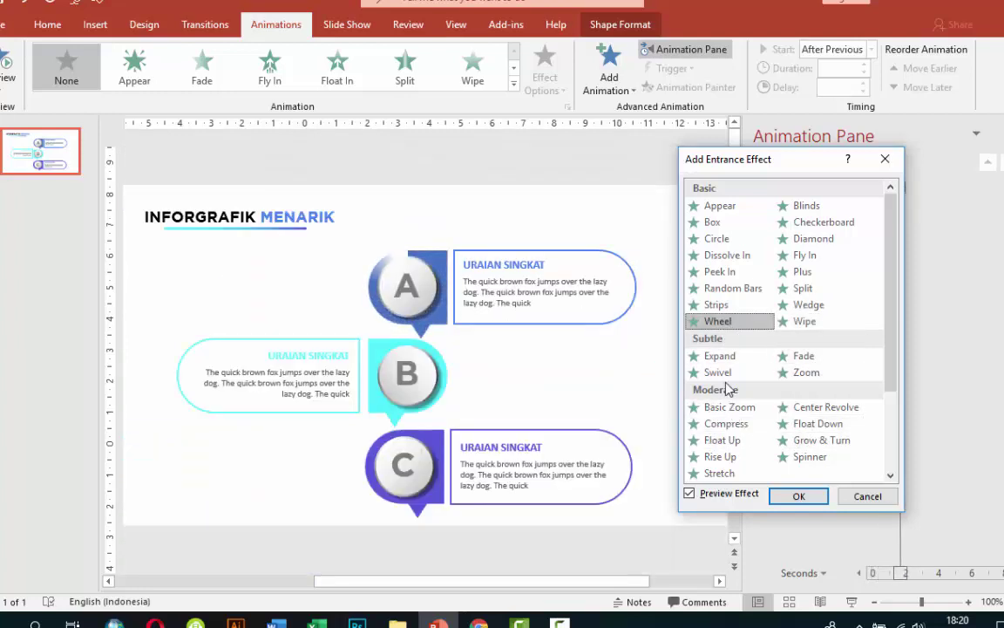
click(728, 407)
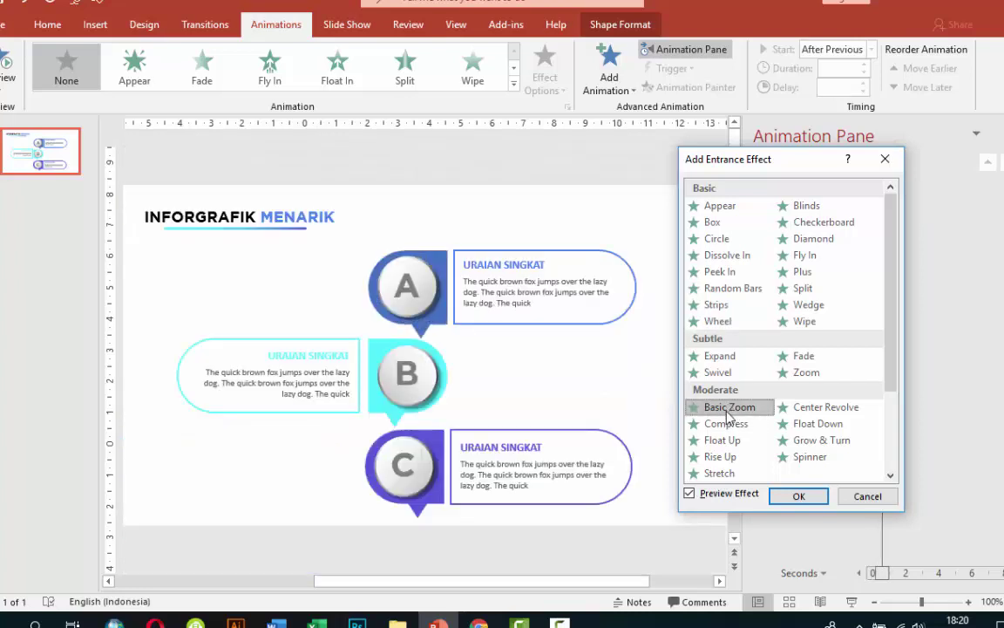
click(819, 496)
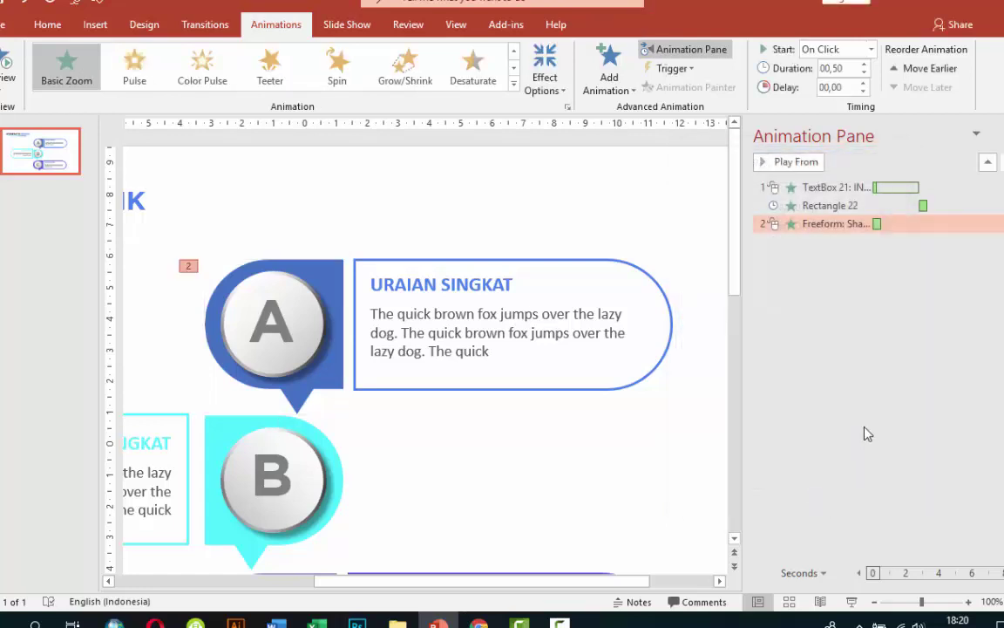
click(321, 323)
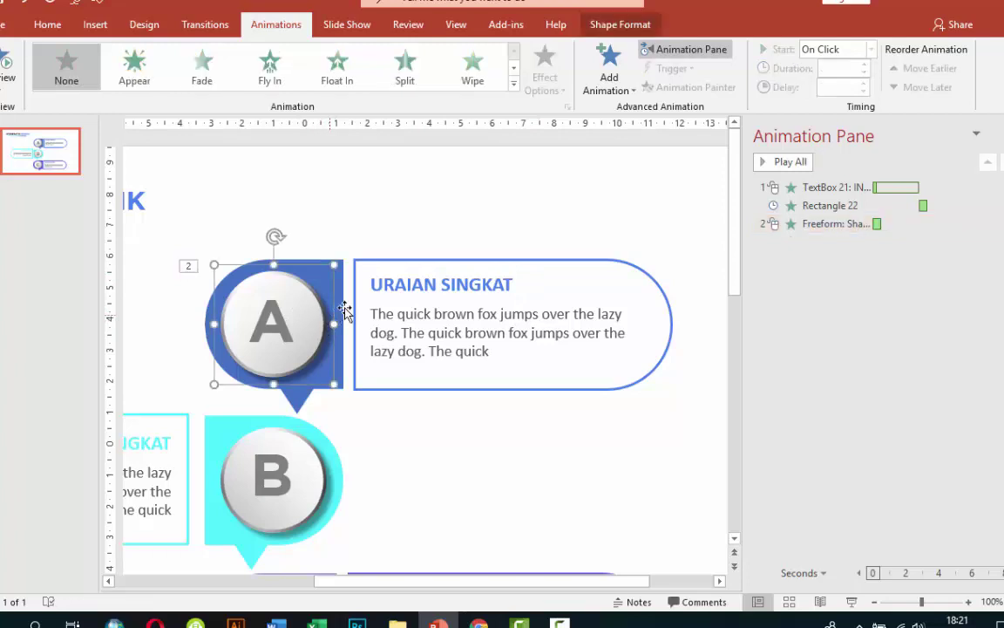
Give circle A a Basic Zoom entrance with the Out zoom direction
click(420, 212)
click(336, 277)
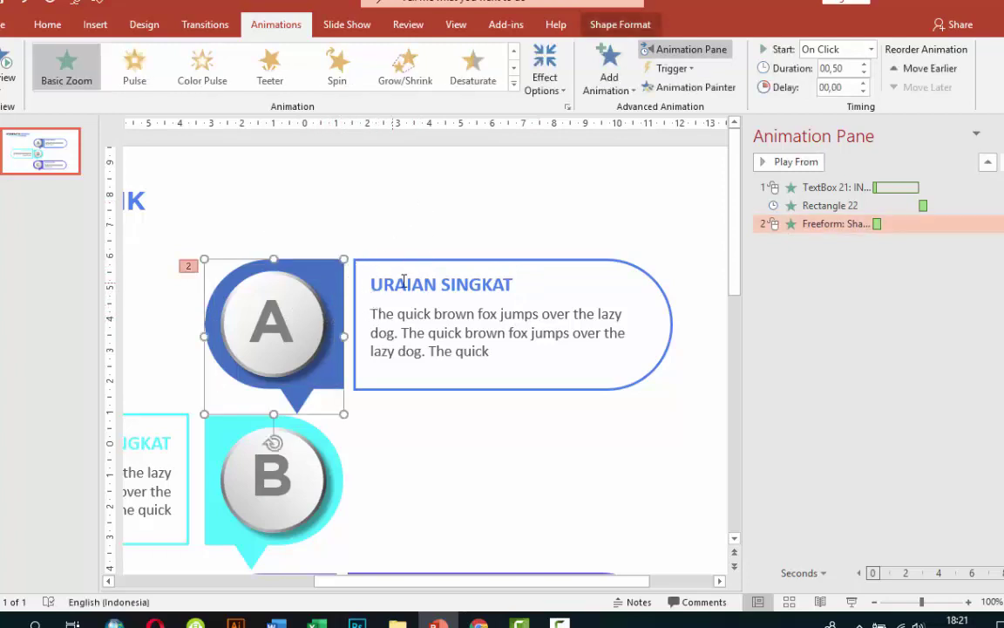
click(299, 303)
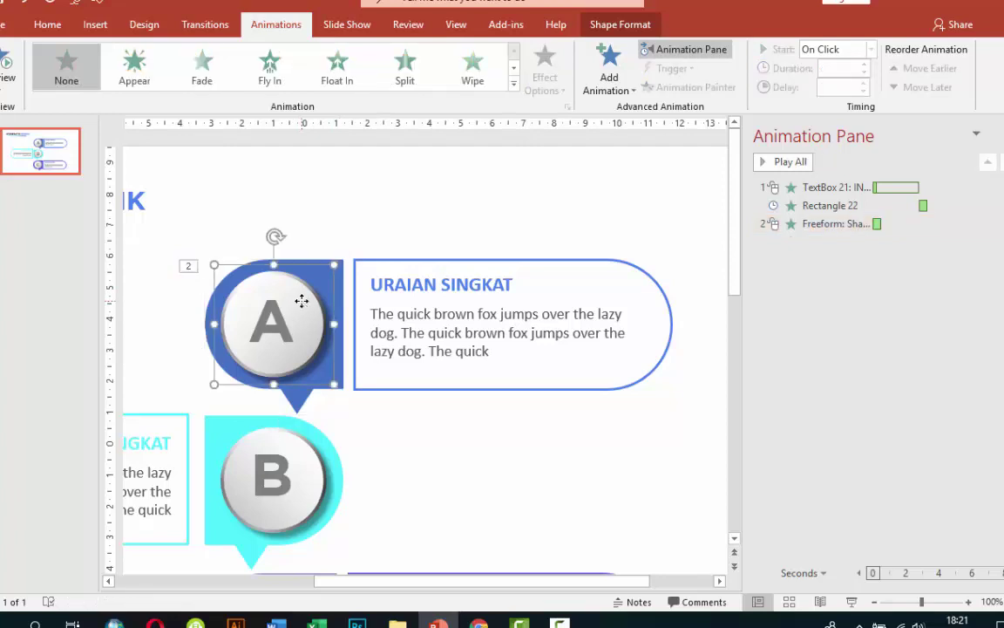
right_click(301, 302)
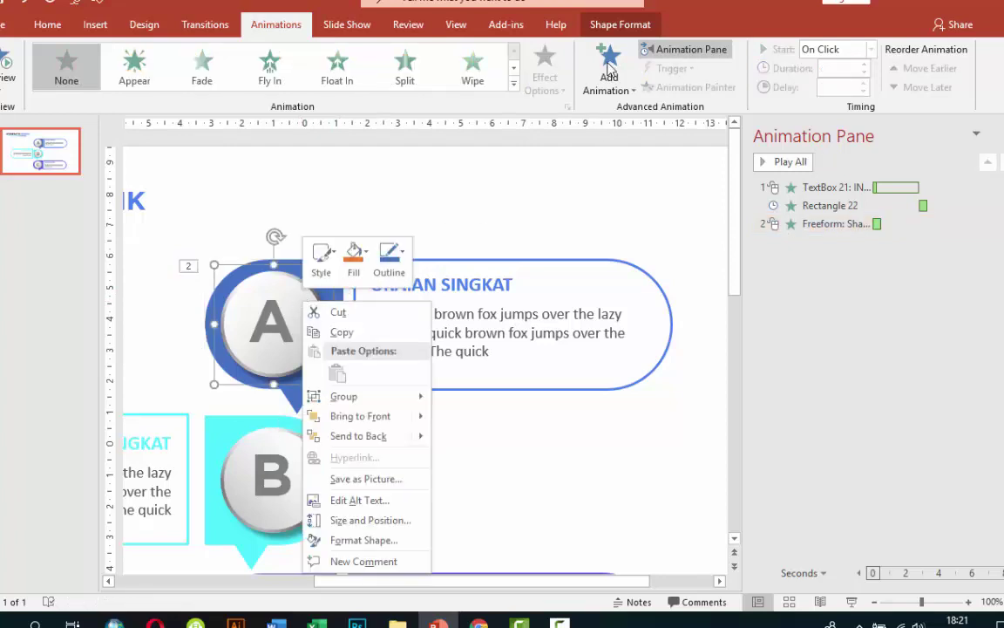
click(608, 70)
click(649, 509)
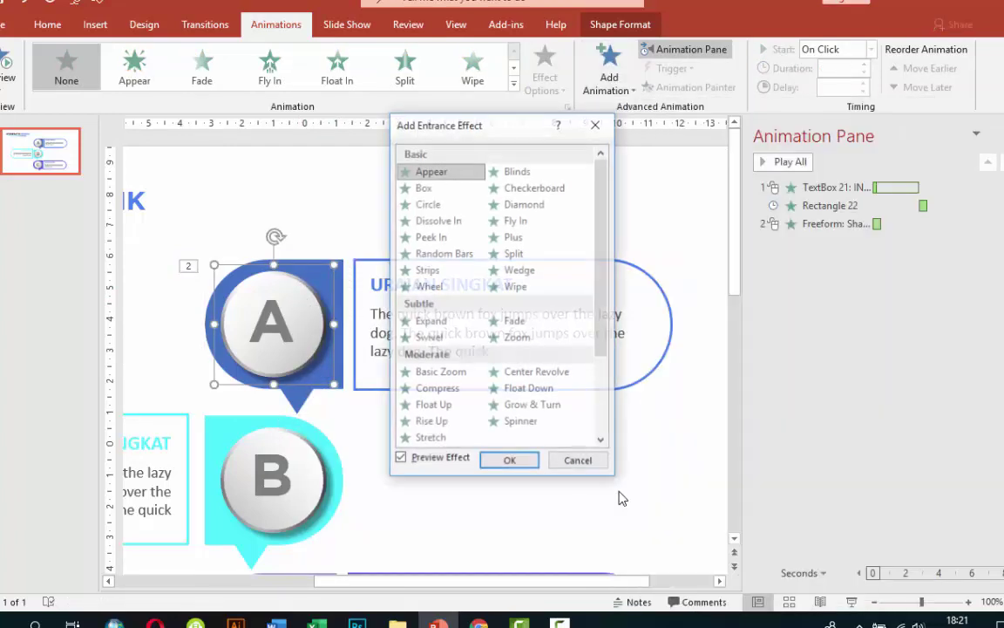
click(440, 371)
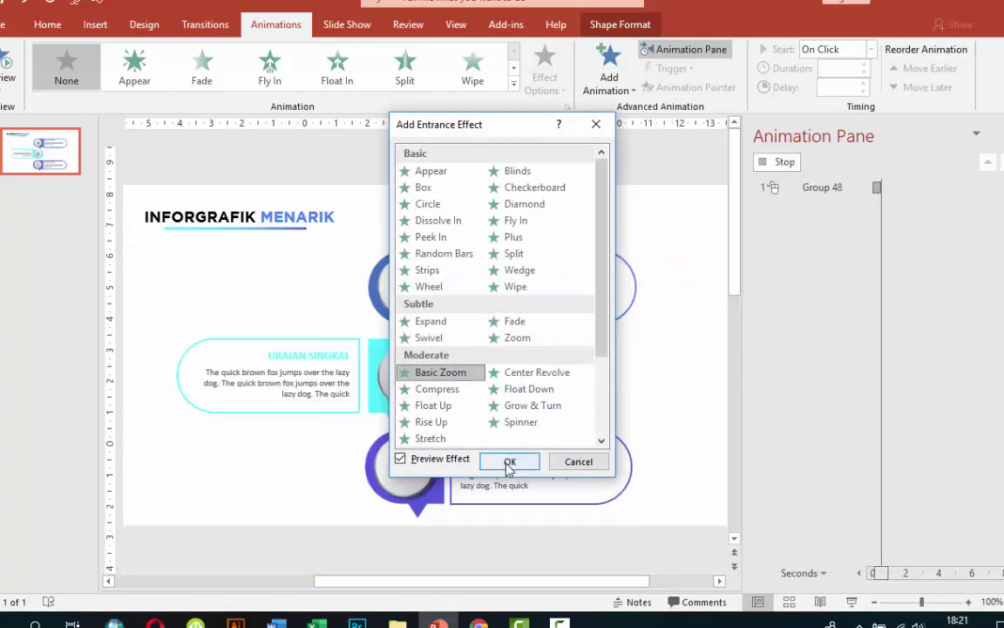
click(509, 462)
click(544, 74)
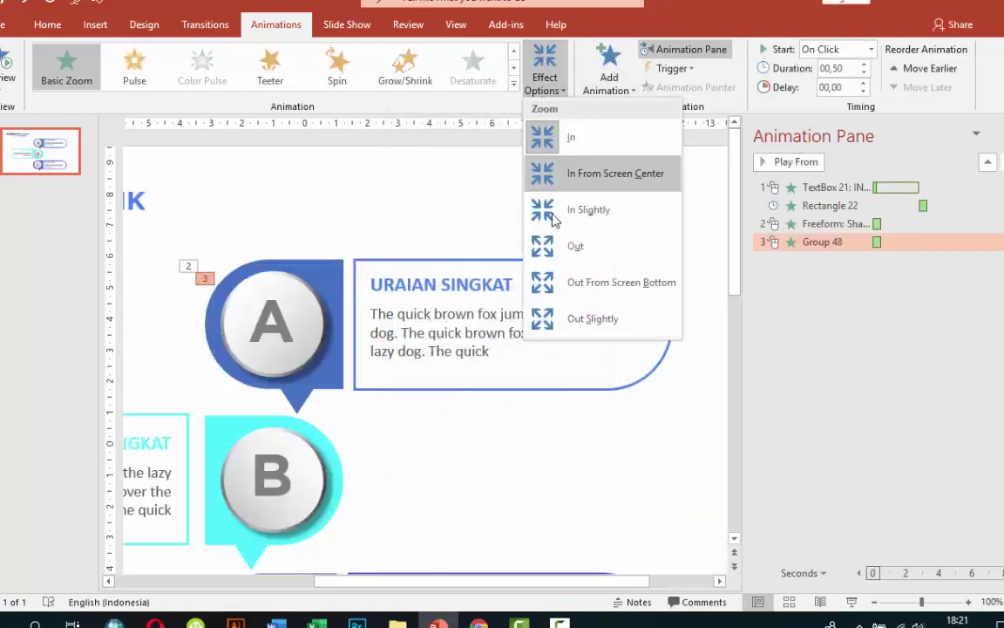
click(556, 248)
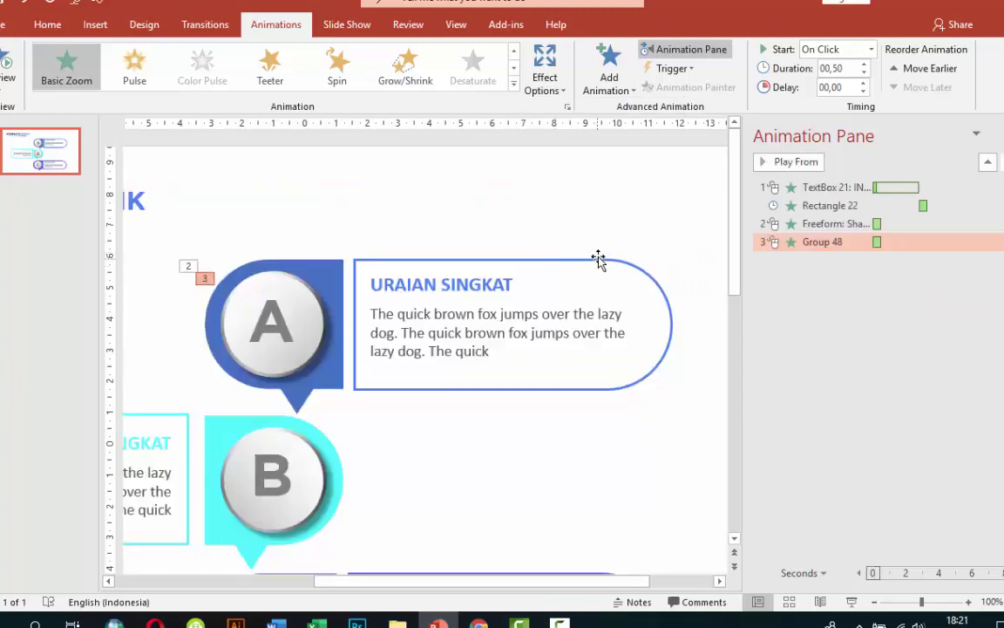
Give the rounded URAIAN SINGKAT callout beside circle A a Wipe entrance from the left
click(598, 259)
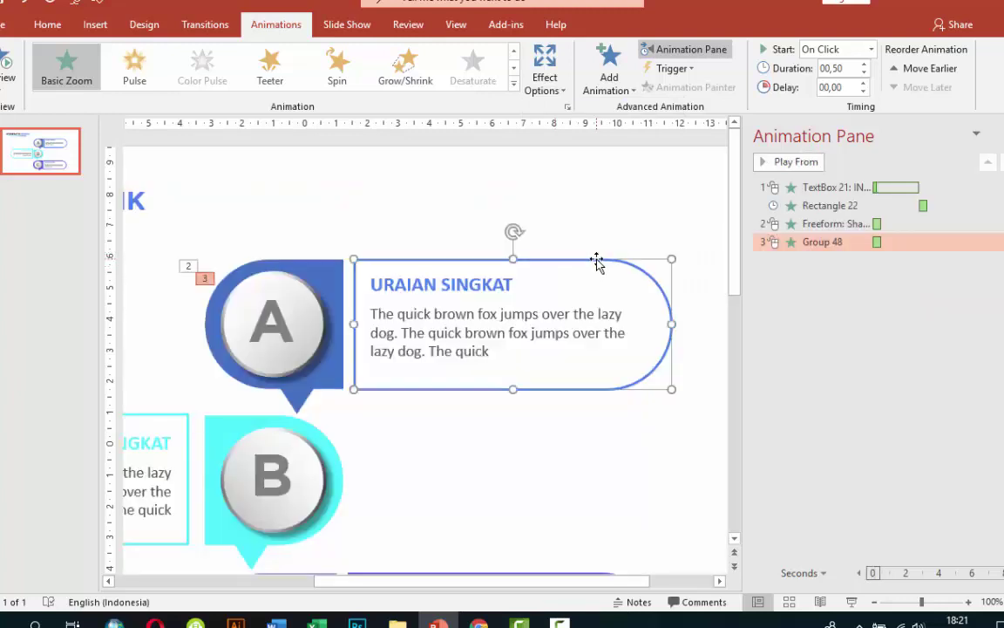
click(609, 59)
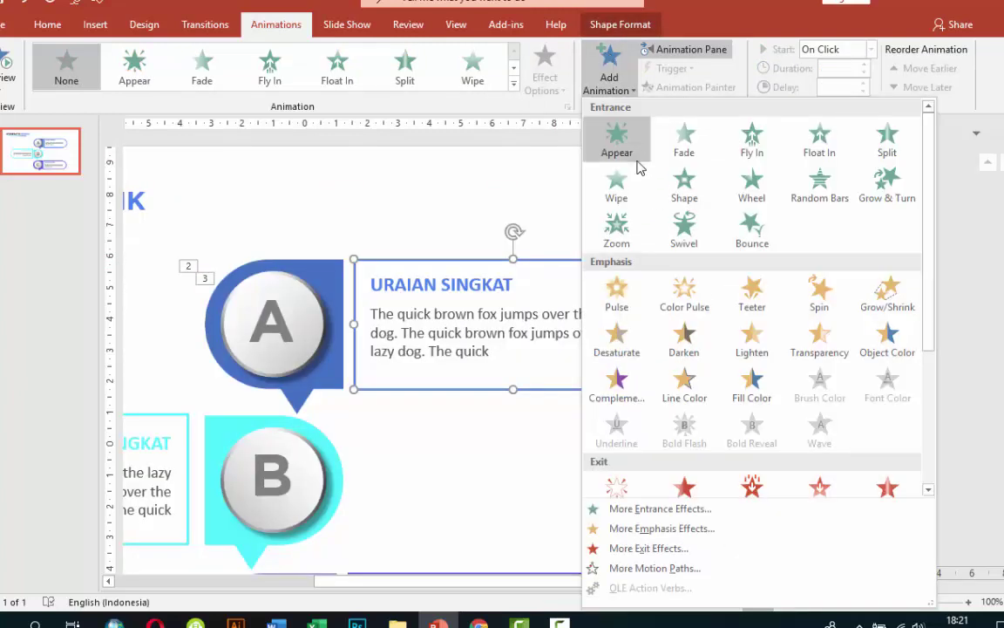
click(620, 186)
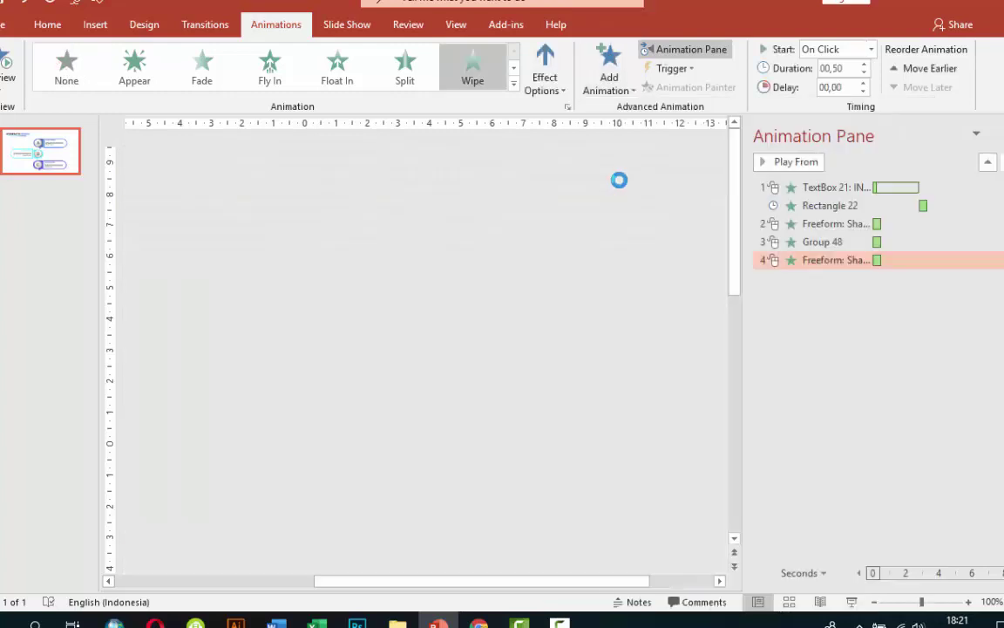
click(553, 70)
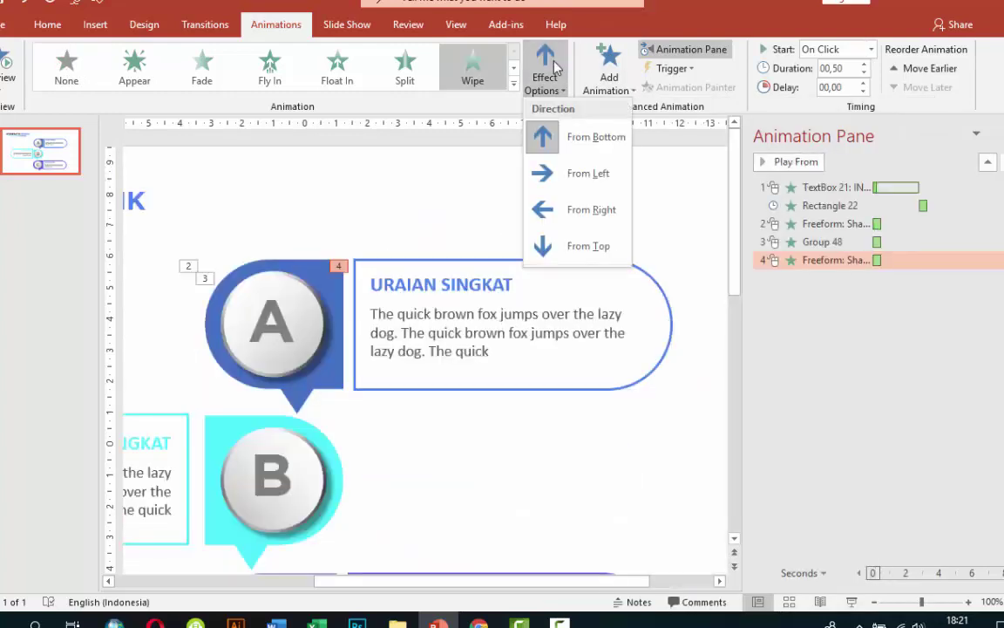
click(569, 188)
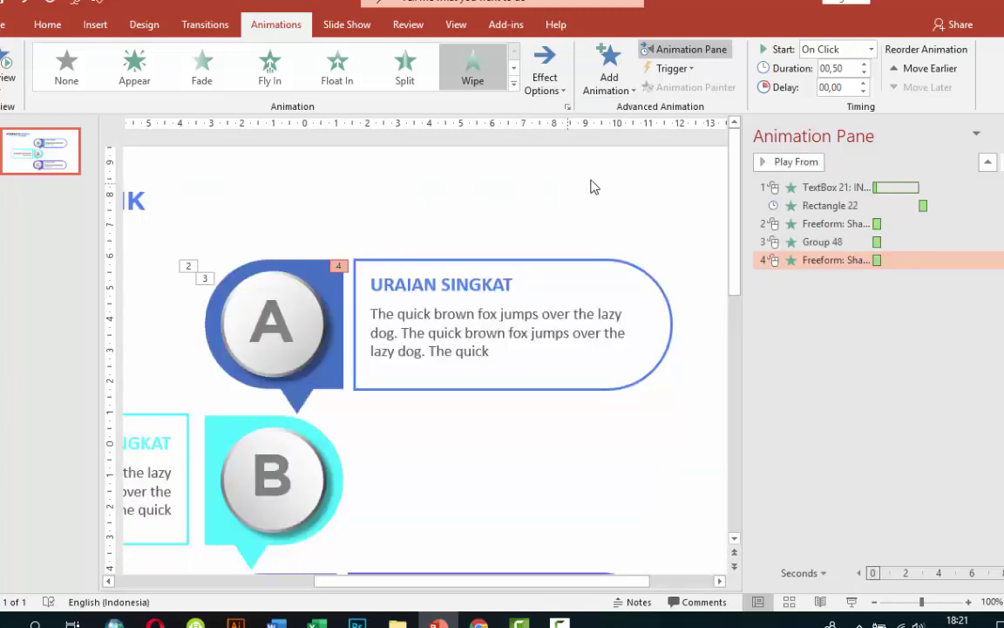
click(820, 241)
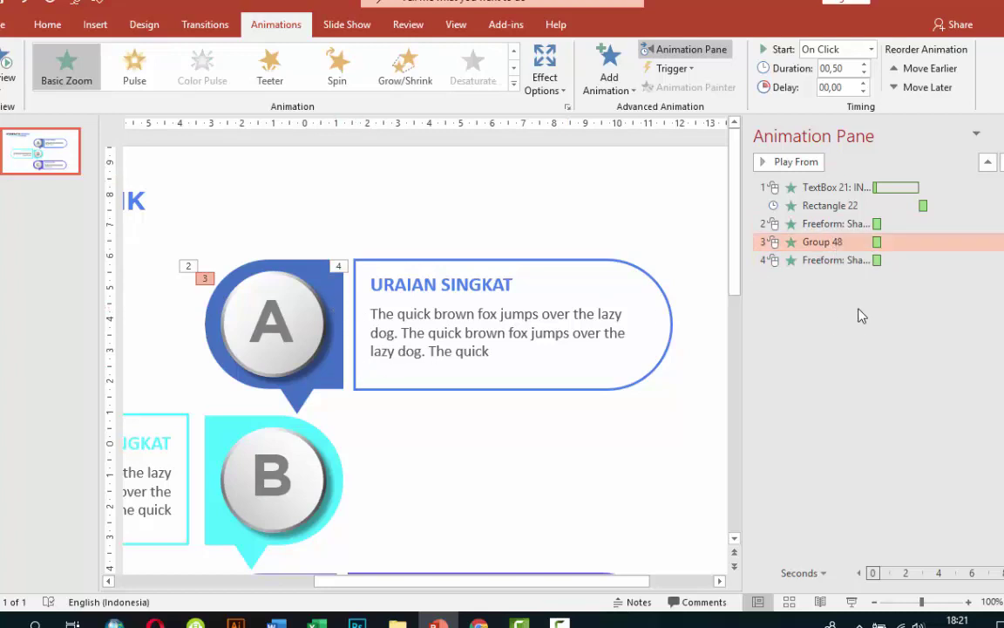
Set circle A's zoom animation to start After Previous
click(871, 52)
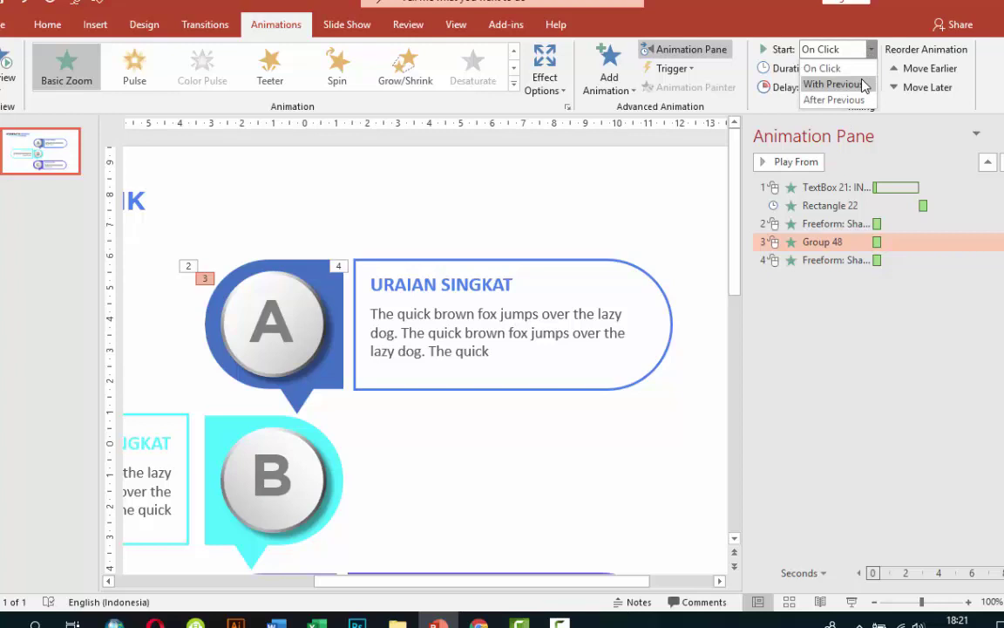
click(863, 84)
click(319, 315)
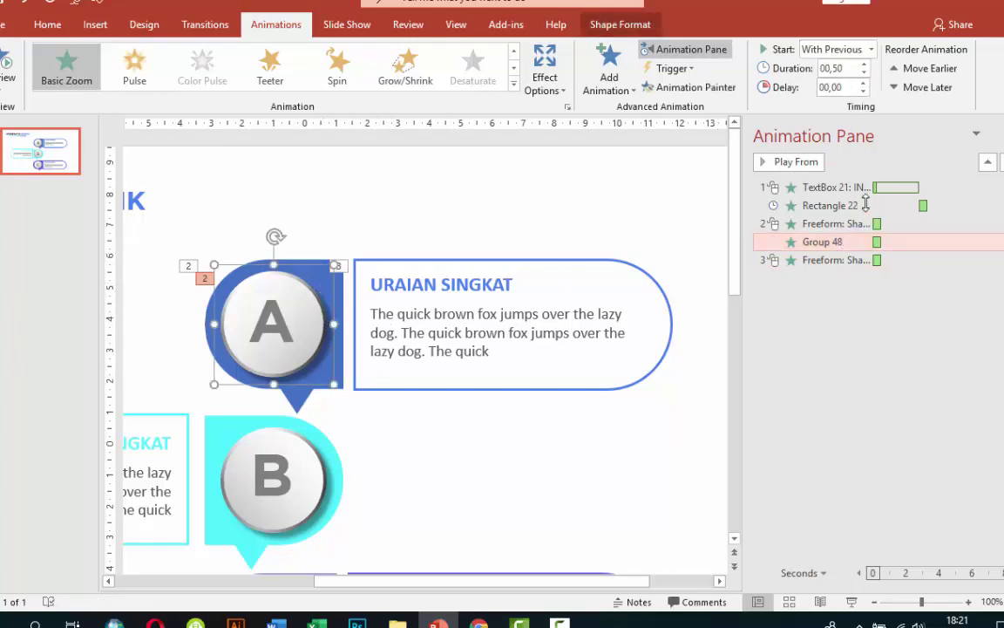
click(871, 50)
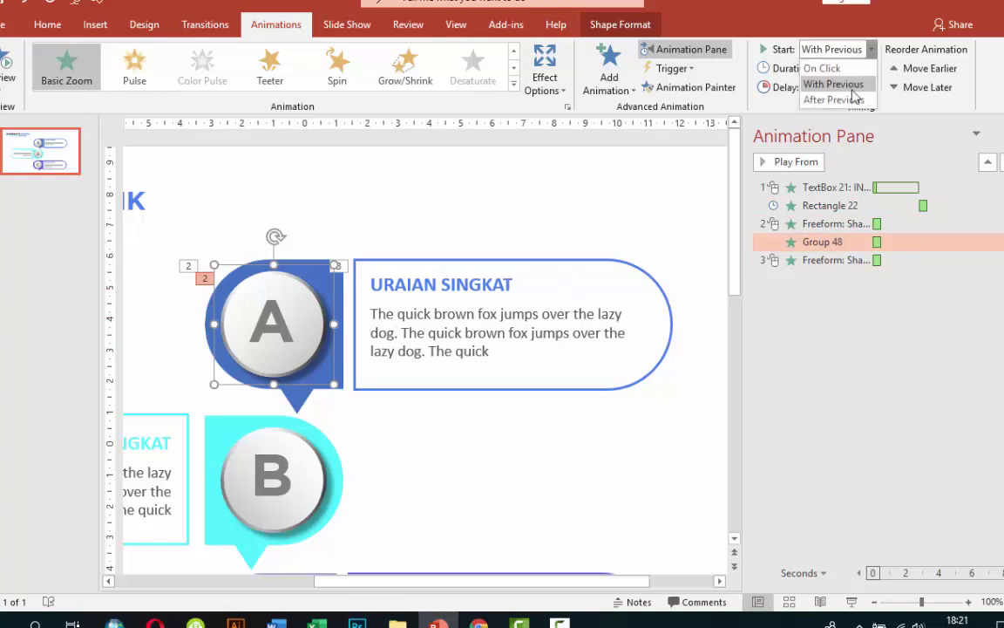
click(852, 96)
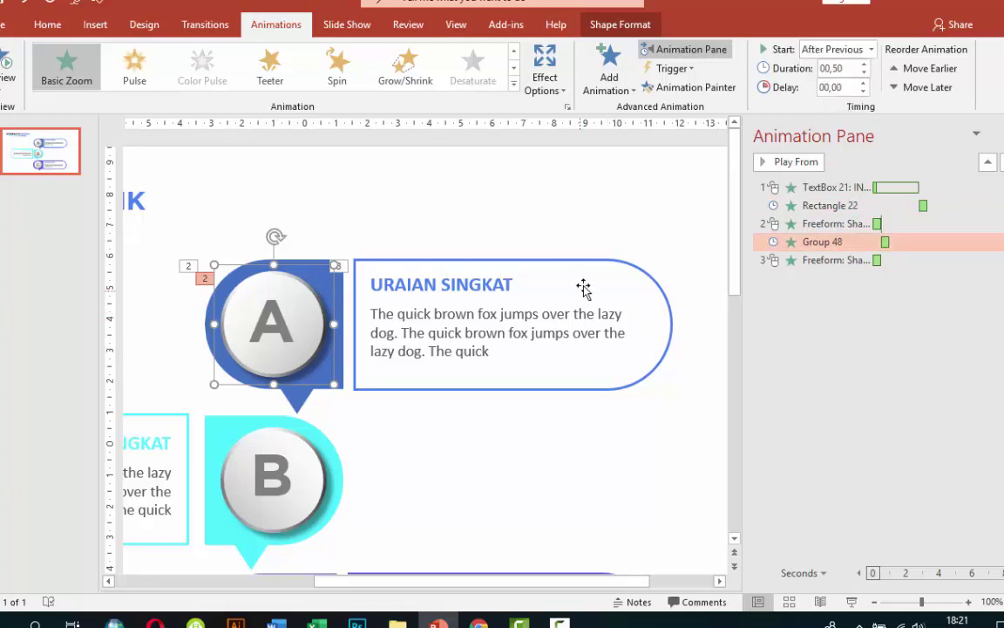
Set the callout's Wipe animation to start After Previous
click(597, 262)
click(871, 50)
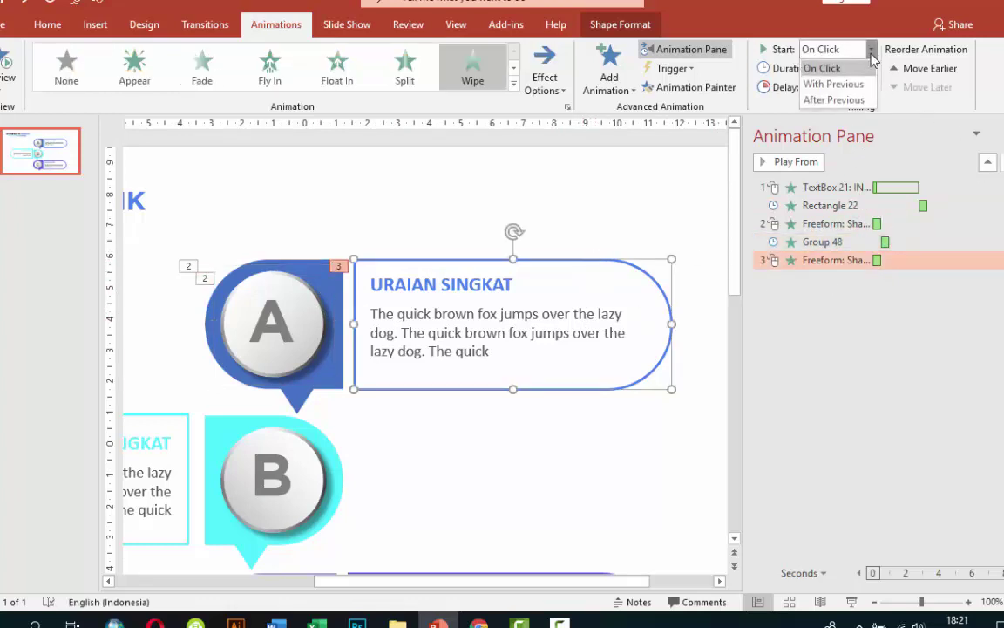
click(847, 98)
Check the timing of the blue shape, circle A and the callout, then select the URAIAN SINGKAT title
click(315, 284)
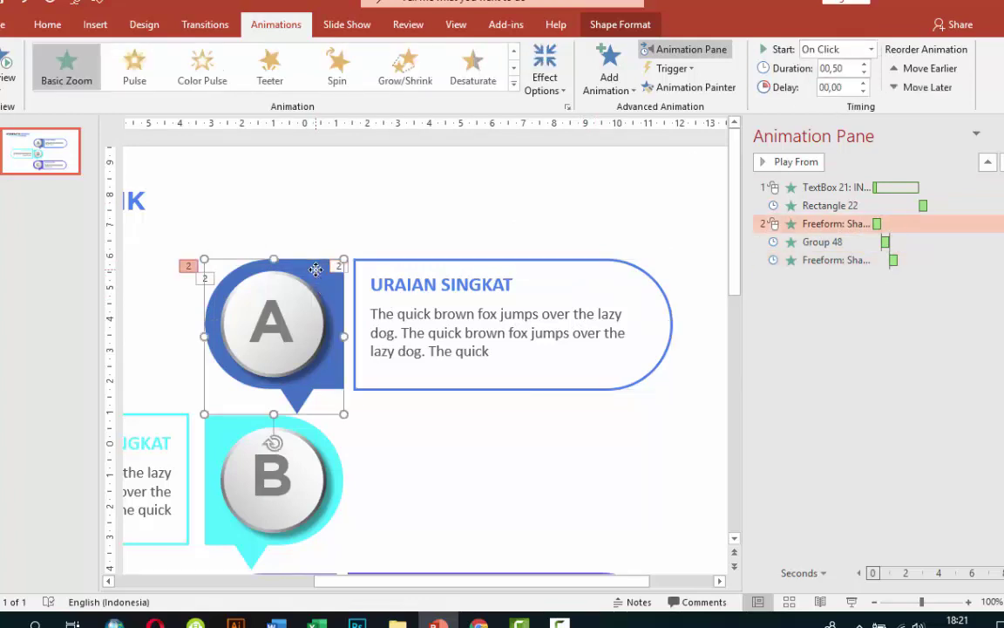
click(314, 294)
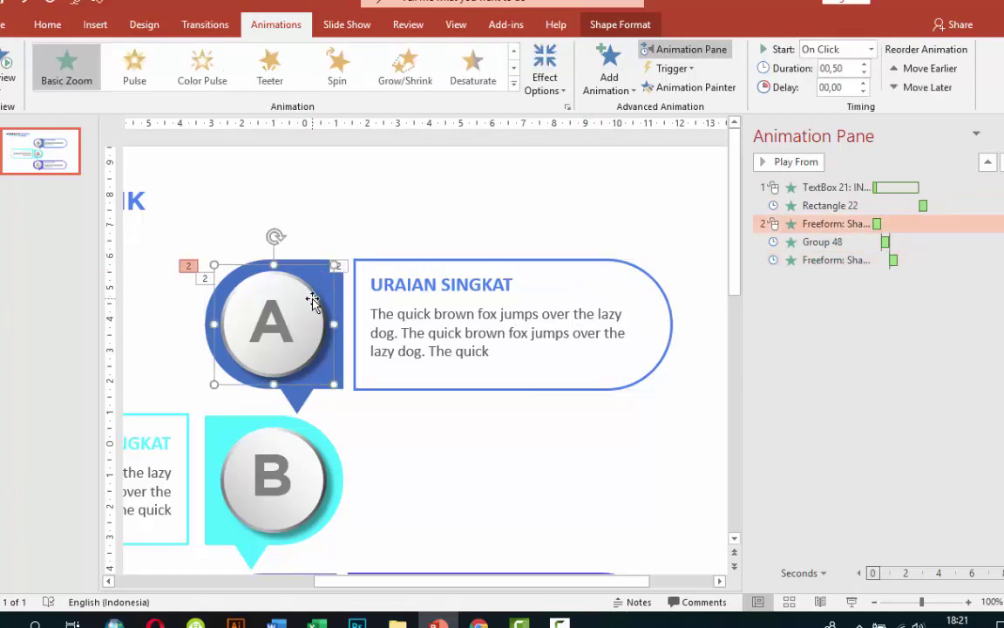
click(387, 261)
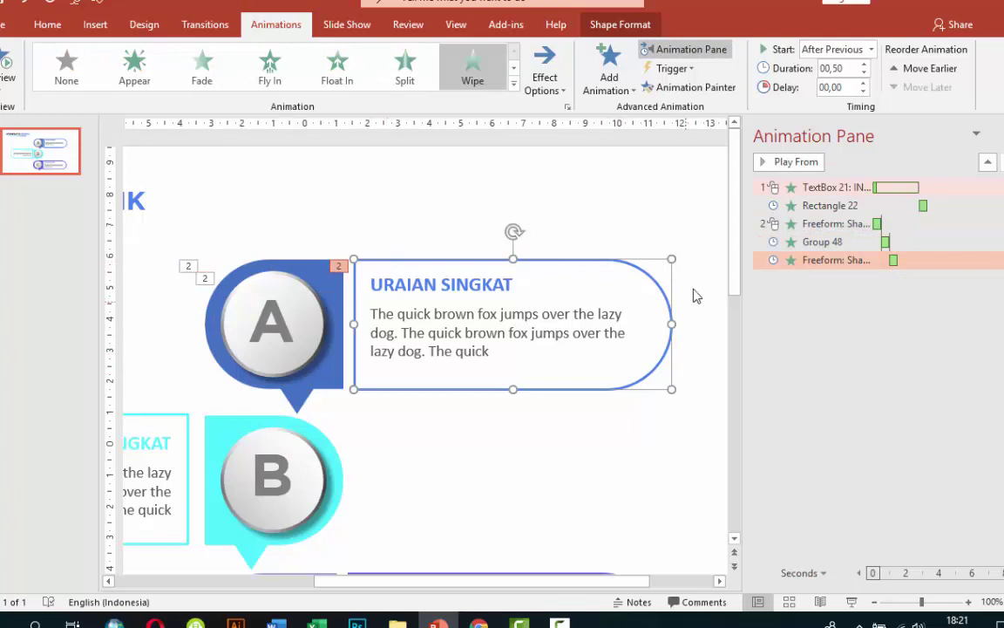
click(458, 272)
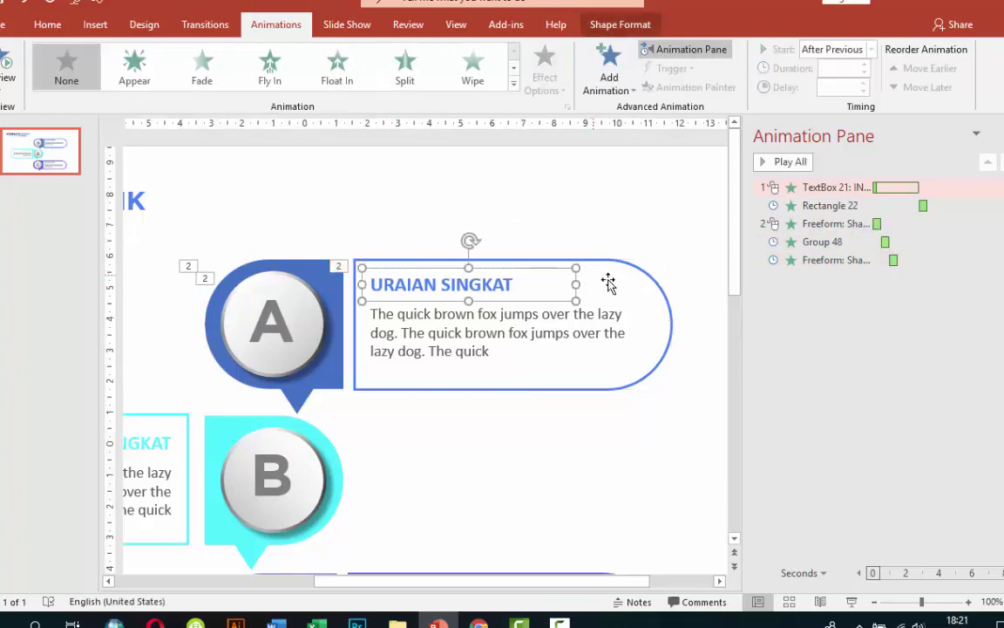
Apply a Float Down entrance to the URAIAN SINGKAT title from the full entrance effects list
click(610, 64)
click(718, 514)
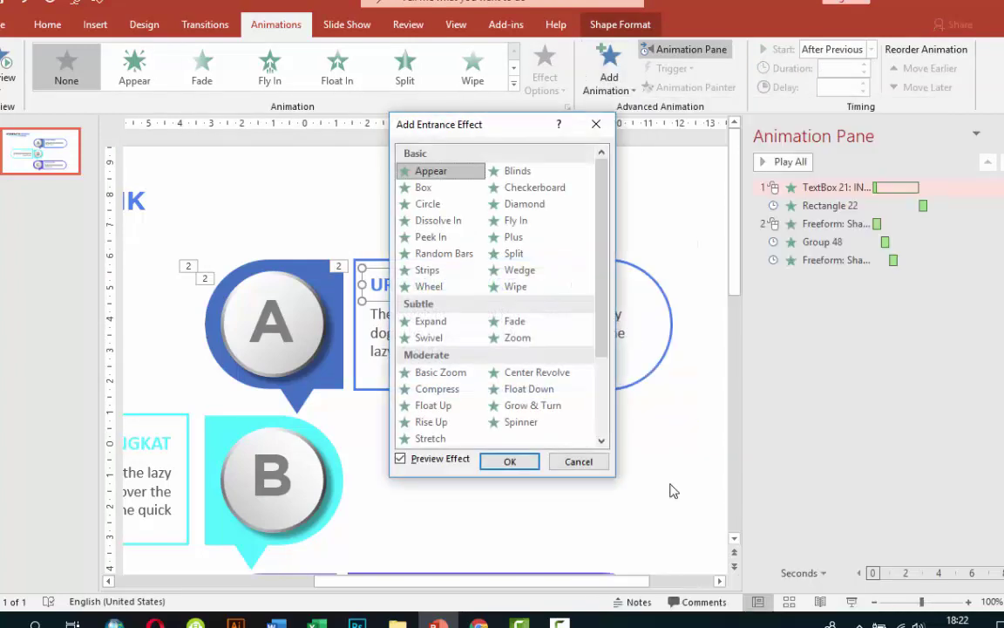
drag(598, 314, 600, 403)
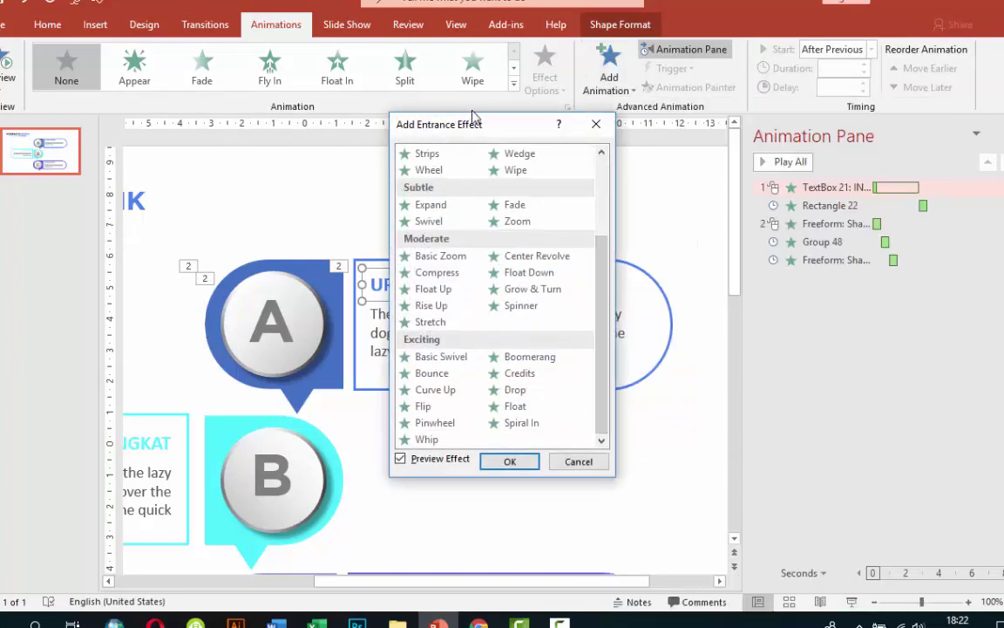
drag(428, 122, 647, 161)
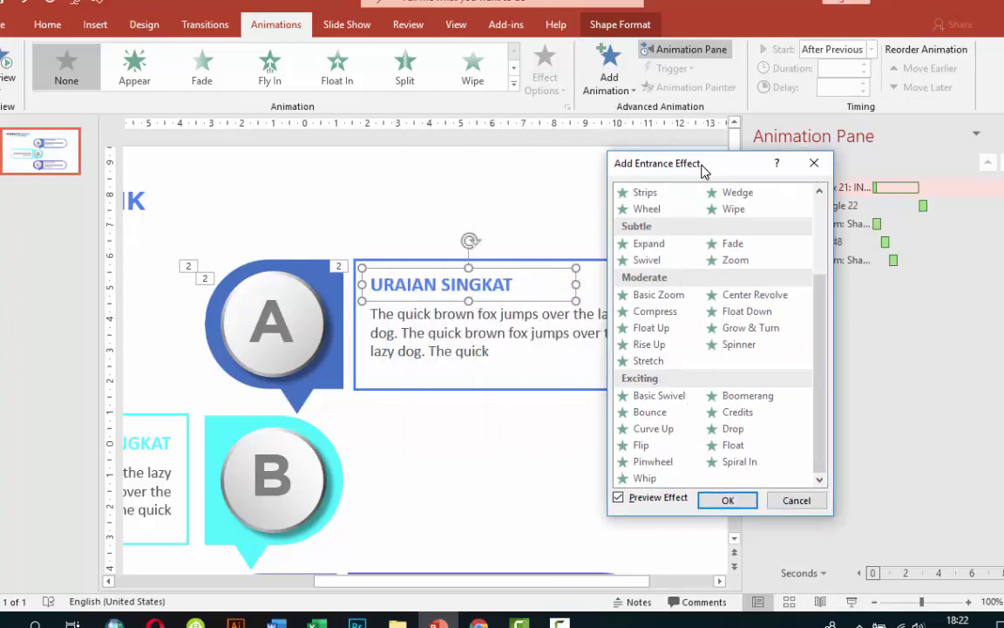
click(752, 314)
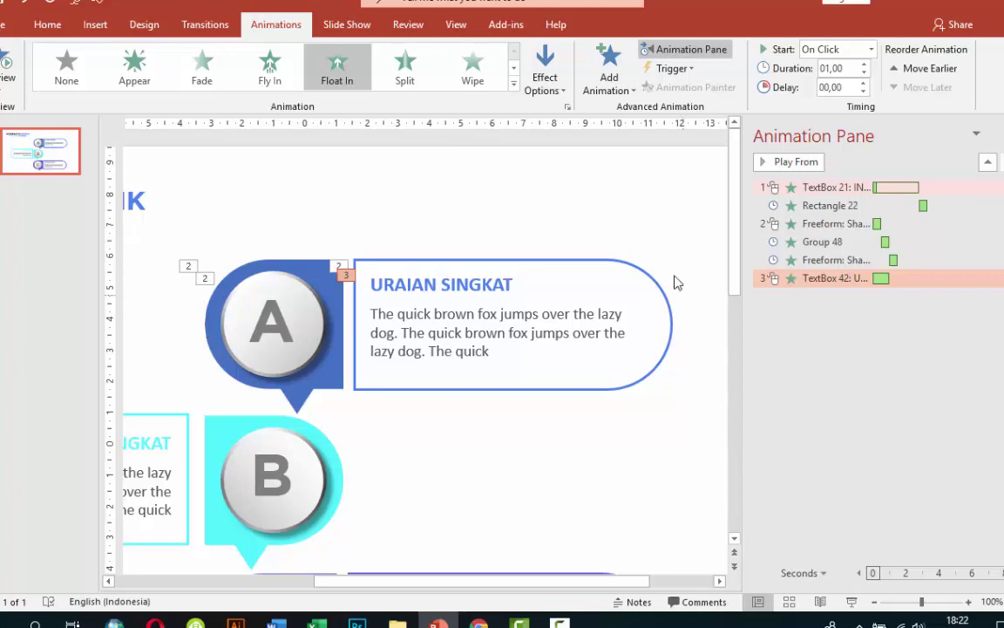
Change the title's float direction to Float Up and start TextBox 42 After Previous
click(567, 73)
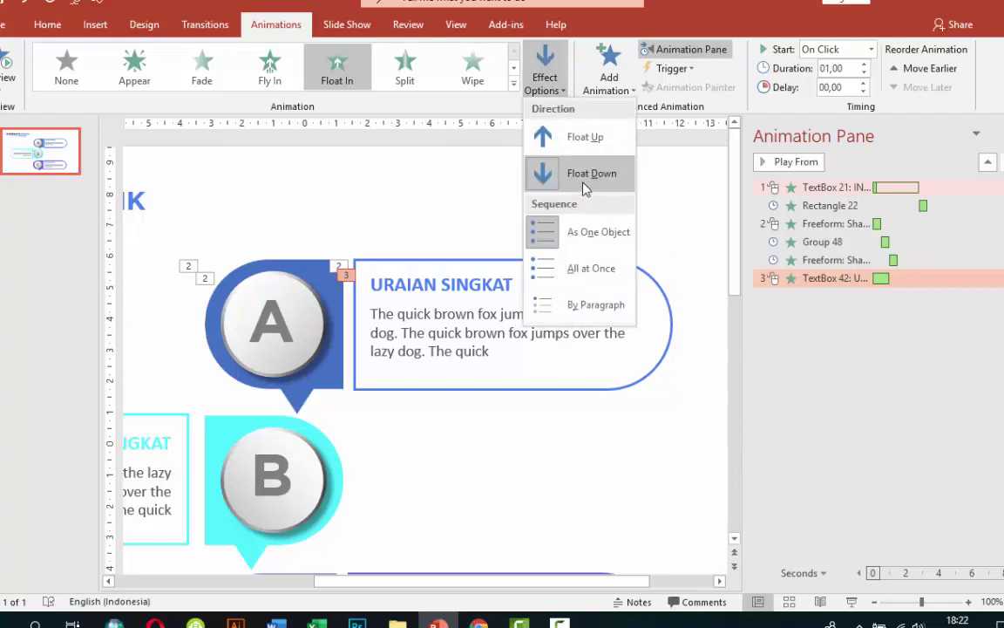
click(585, 138)
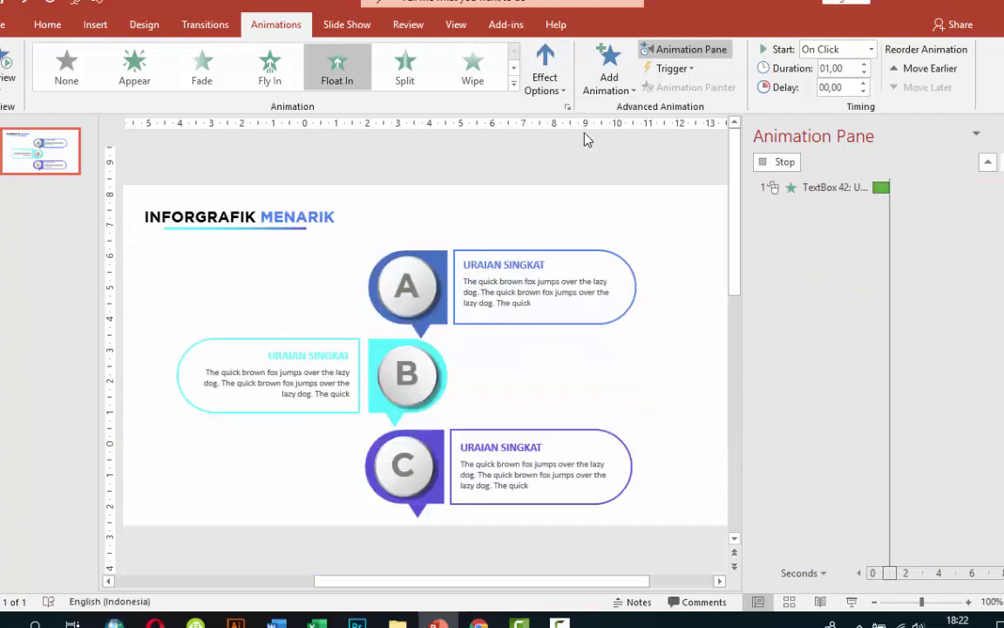
click(871, 50)
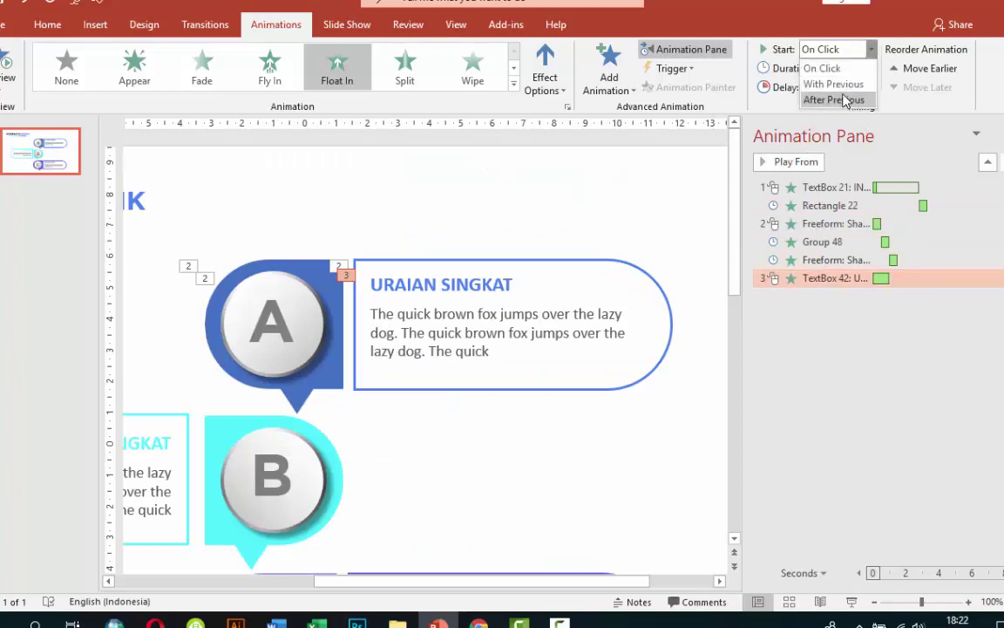
click(837, 99)
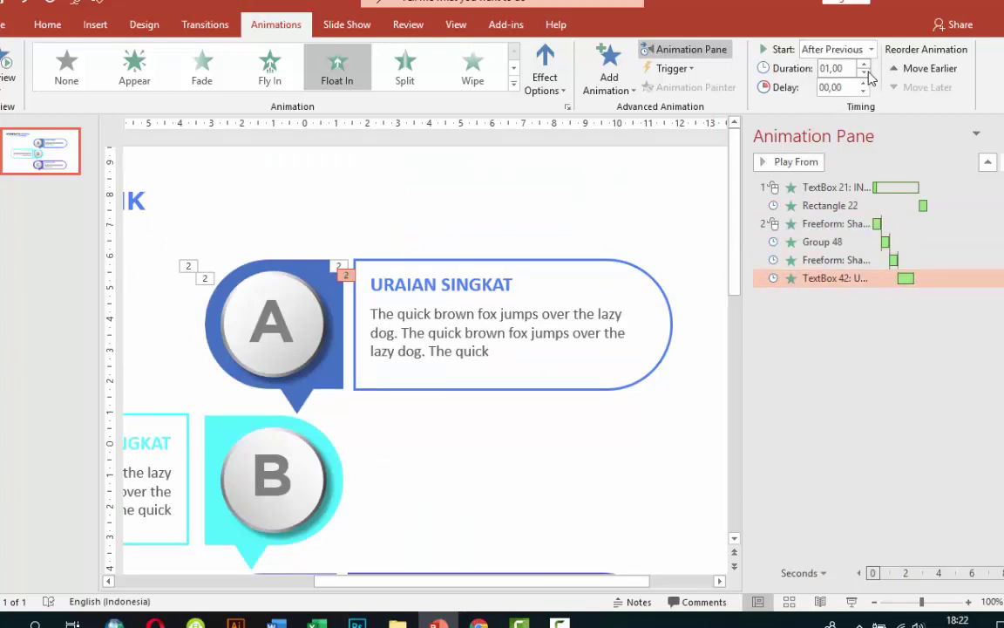
Make the TextBox 42 heading animate by word with a 10% delay between words
right_click(918, 279)
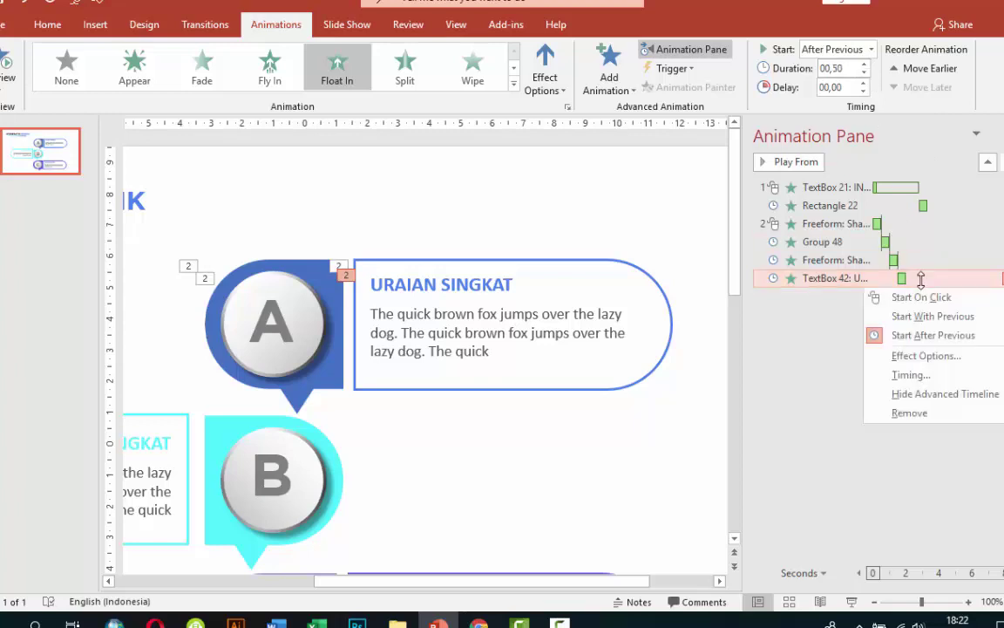
click(913, 361)
click(584, 284)
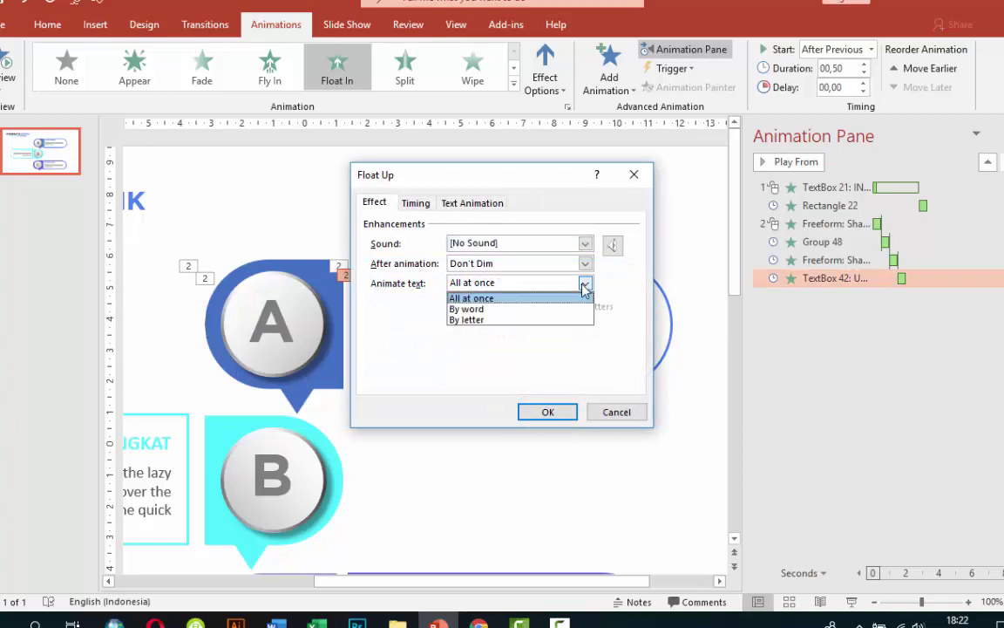
click(525, 310)
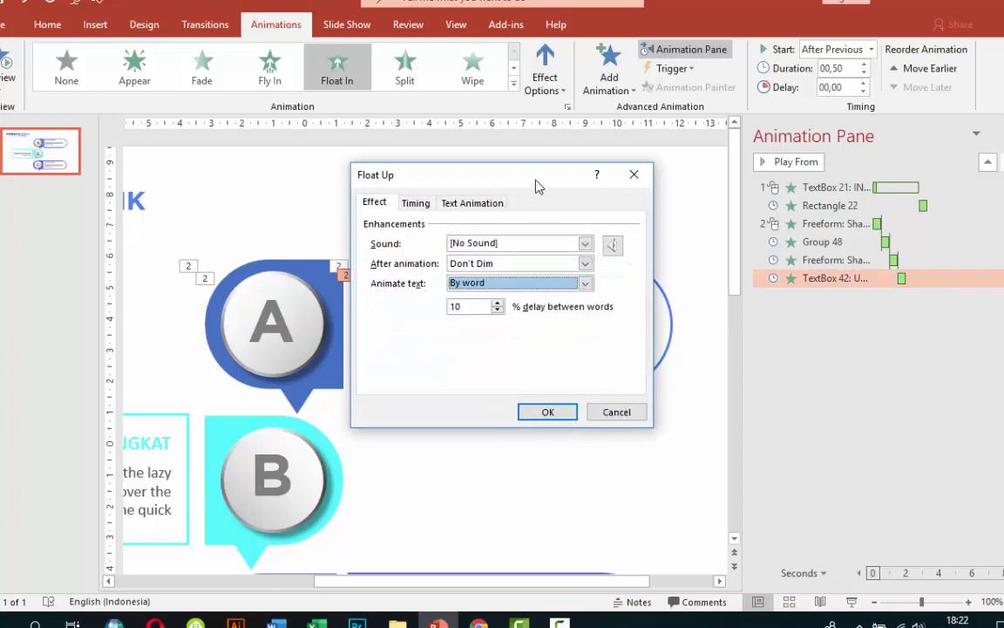
drag(538, 185, 826, 248)
double_click(754, 371)
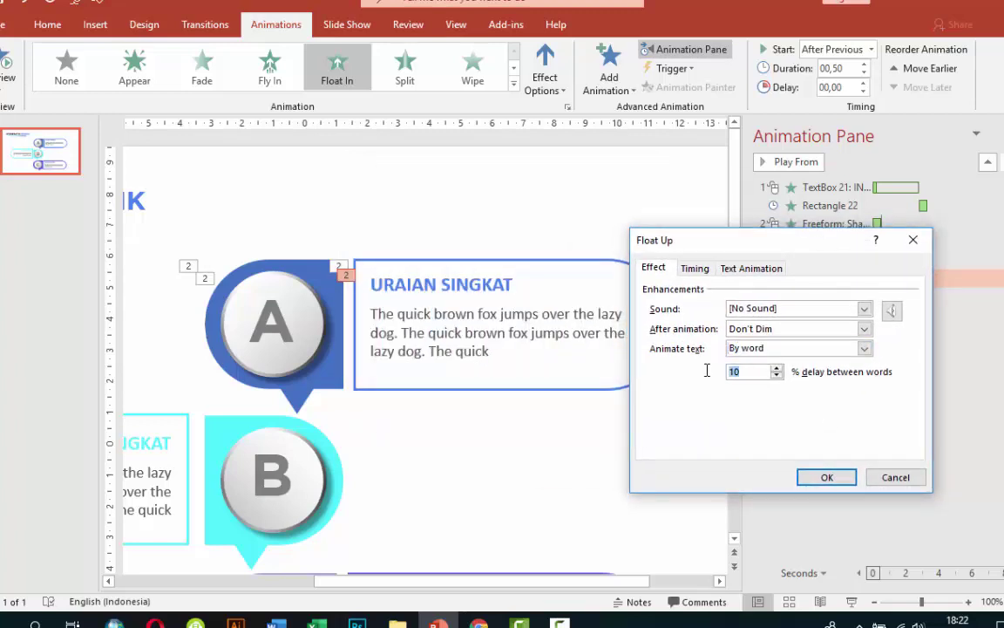
text(50)
click(826, 478)
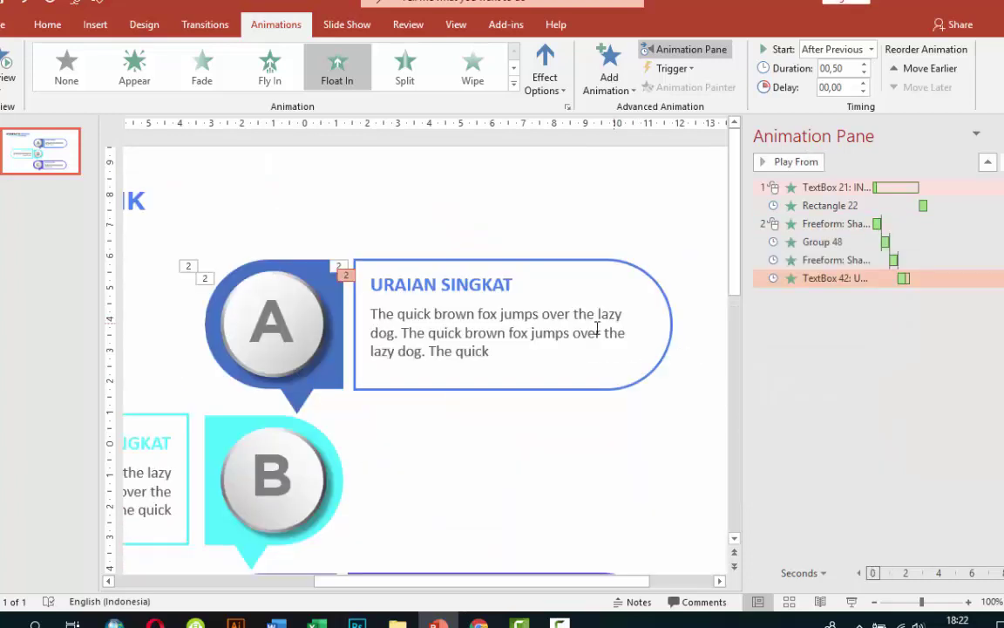
click(535, 298)
Apply a Whip entrance to the body text beside circle A and preview it
click(604, 86)
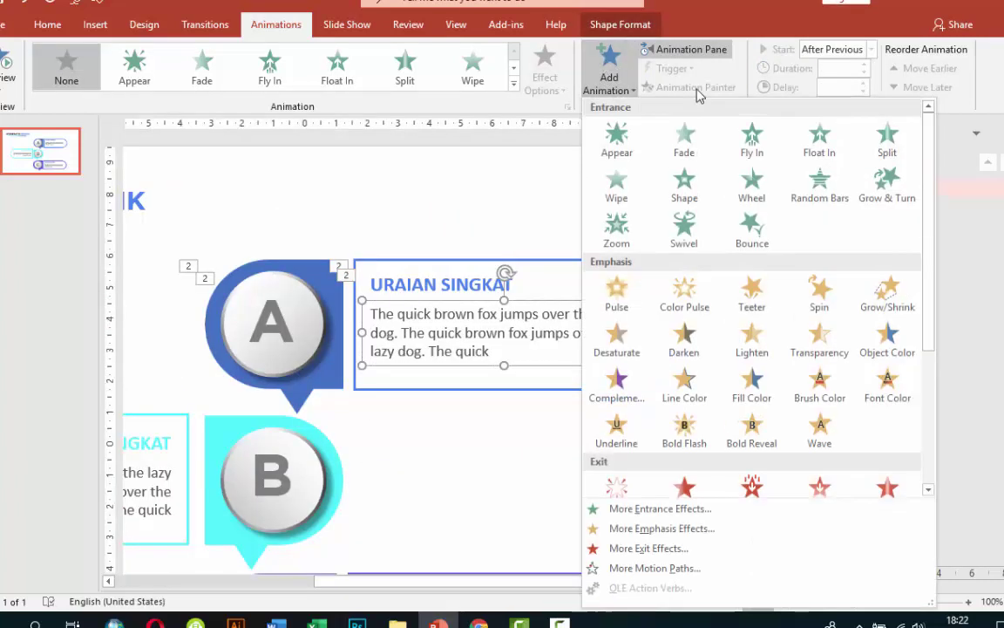
click(655, 510)
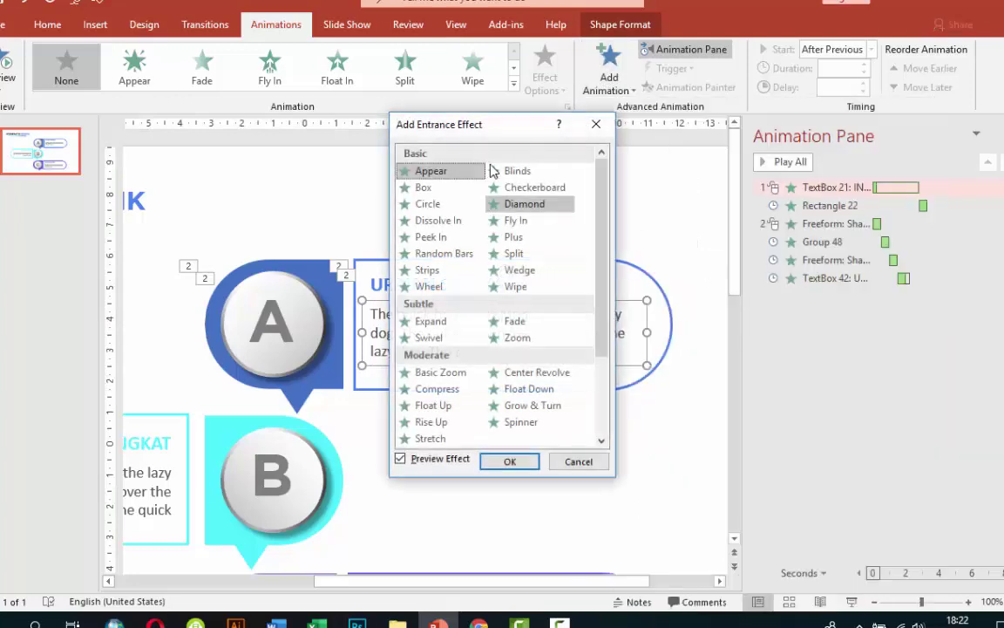
drag(504, 130, 709, 156)
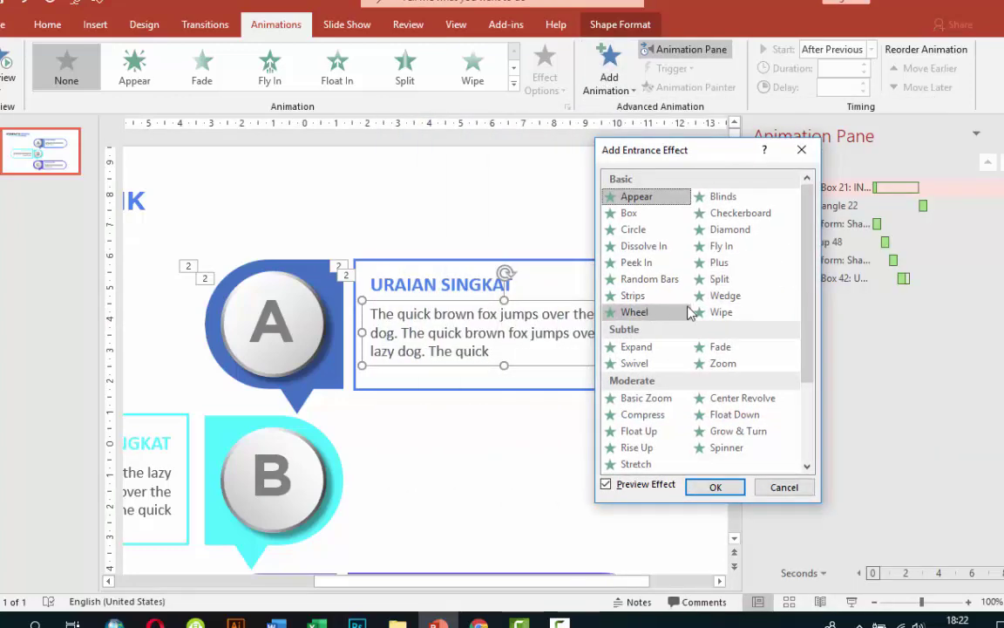
scroll(749, 366, down, 1)
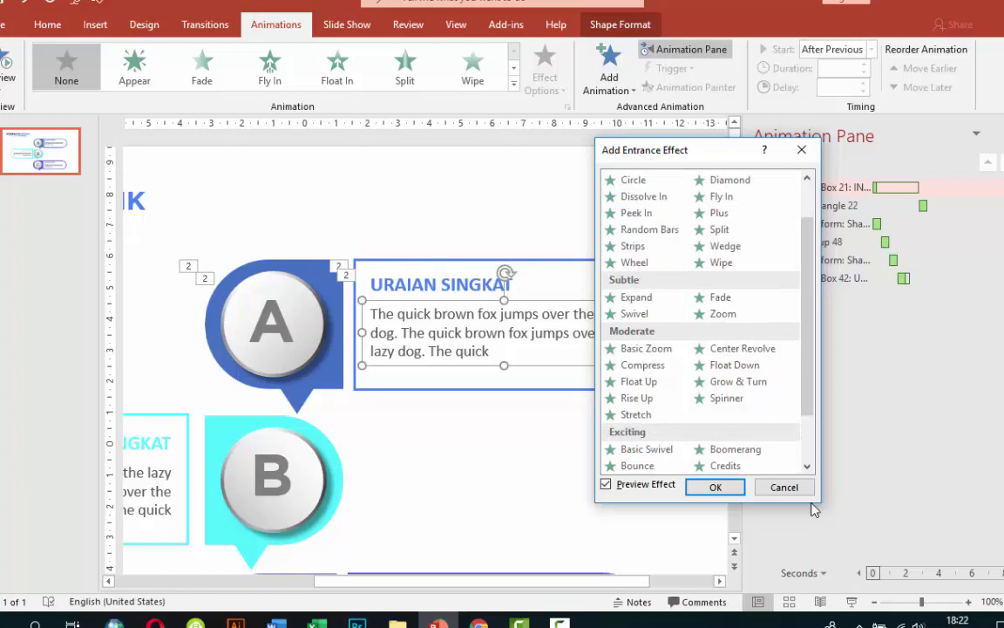
scroll(746, 473, down, 1)
scroll(747, 475, down, 1)
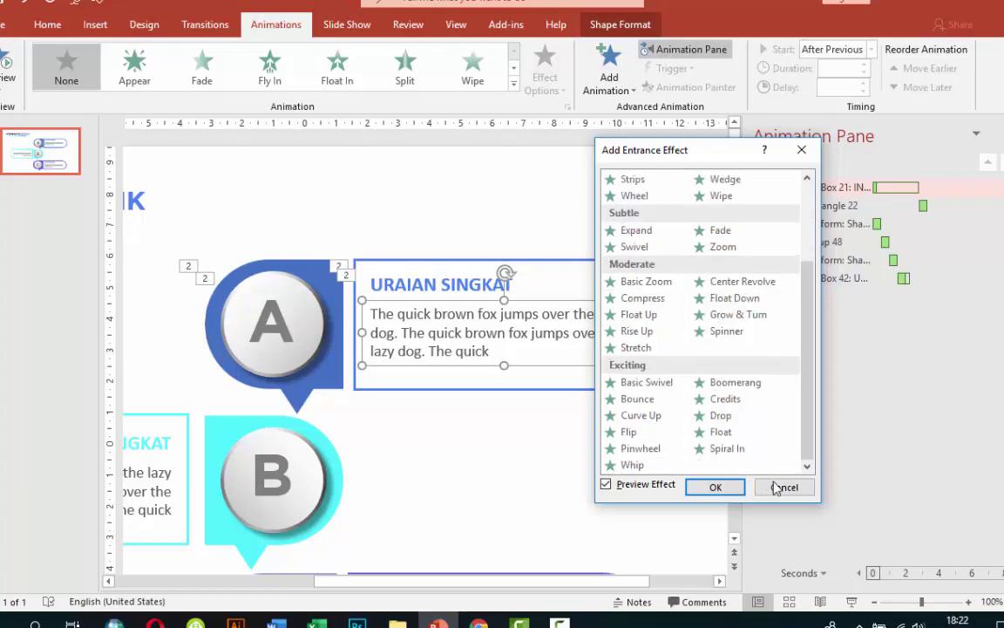
click(650, 468)
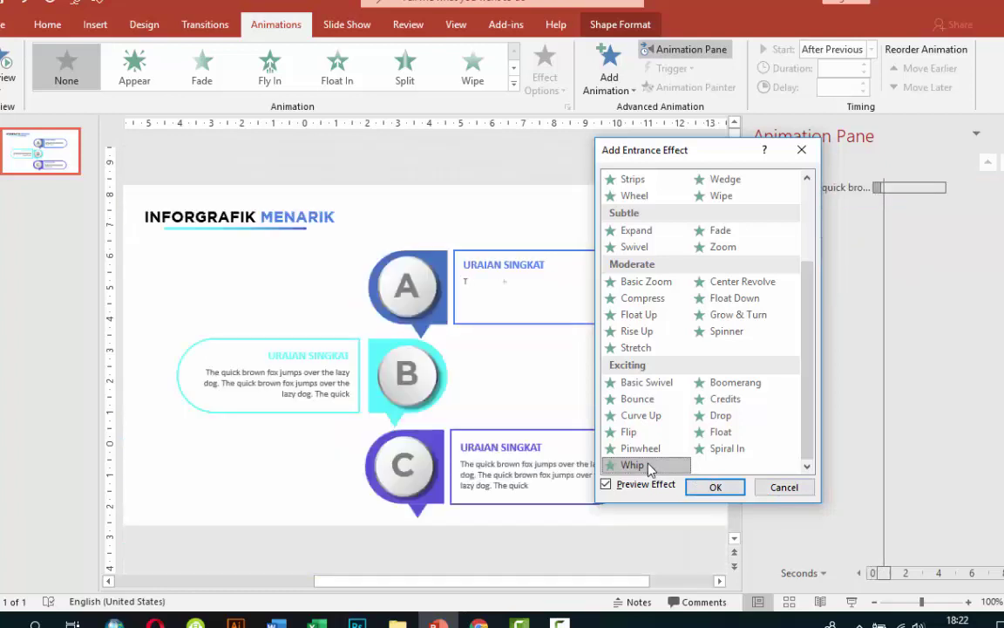
click(736, 494)
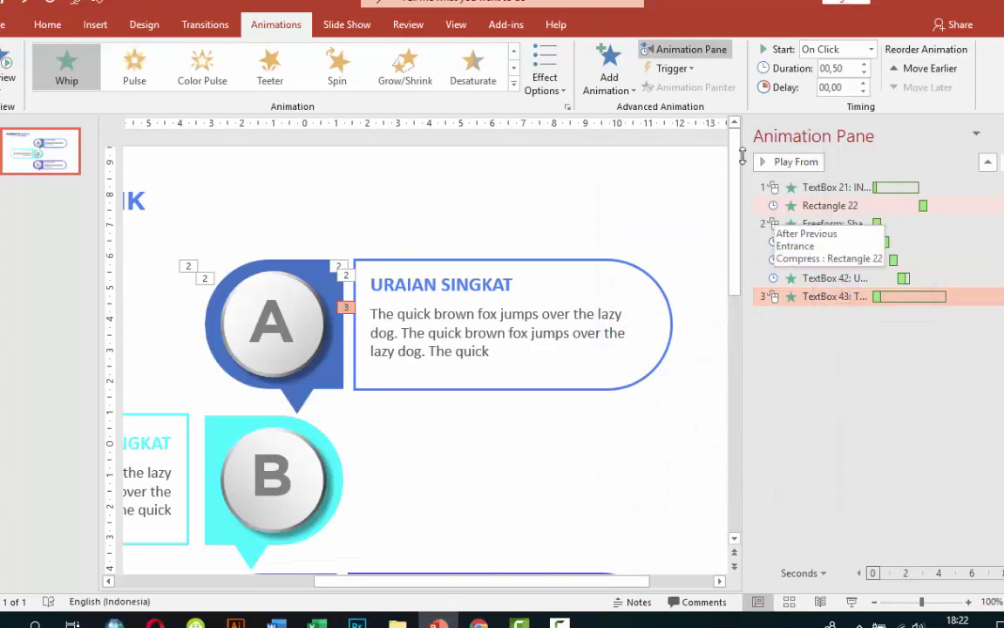
click(795, 163)
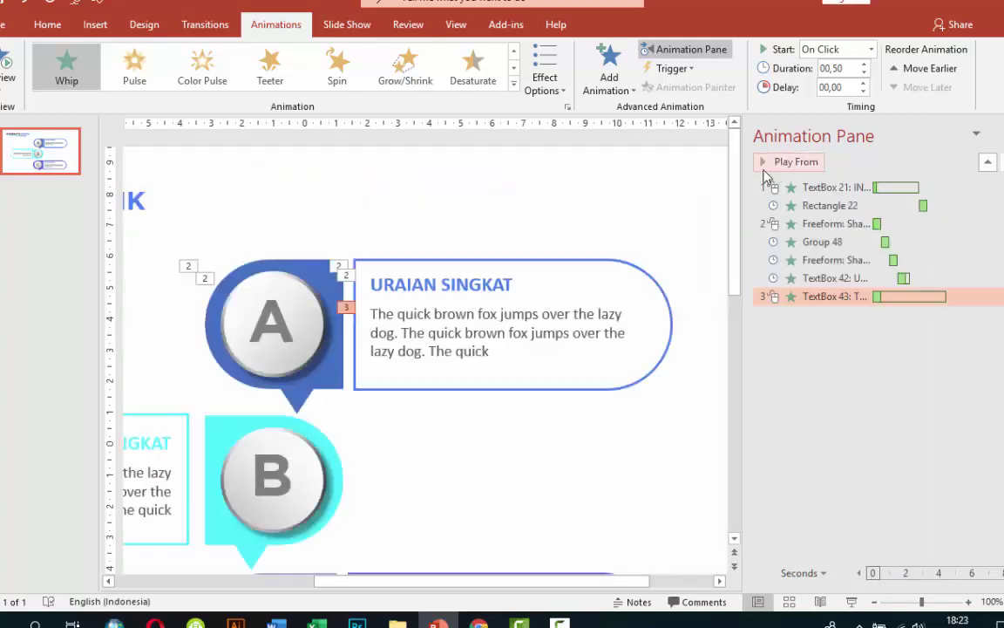
click(702, 301)
Set the TextBox 43 Whip animation to start After Previous
scroll(707, 286, down, 3)
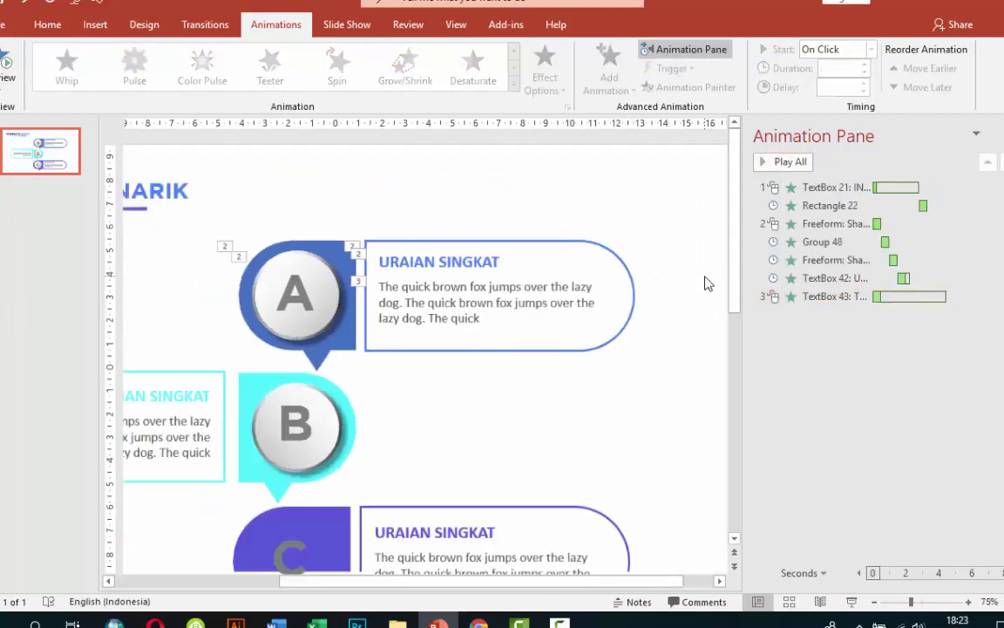
click(845, 295)
click(605, 269)
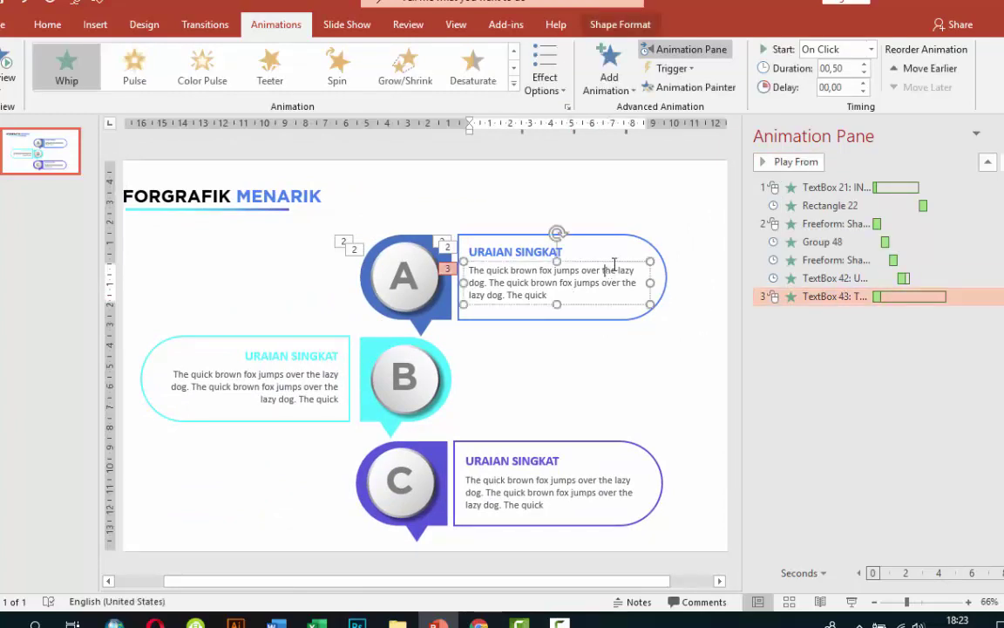
click(870, 50)
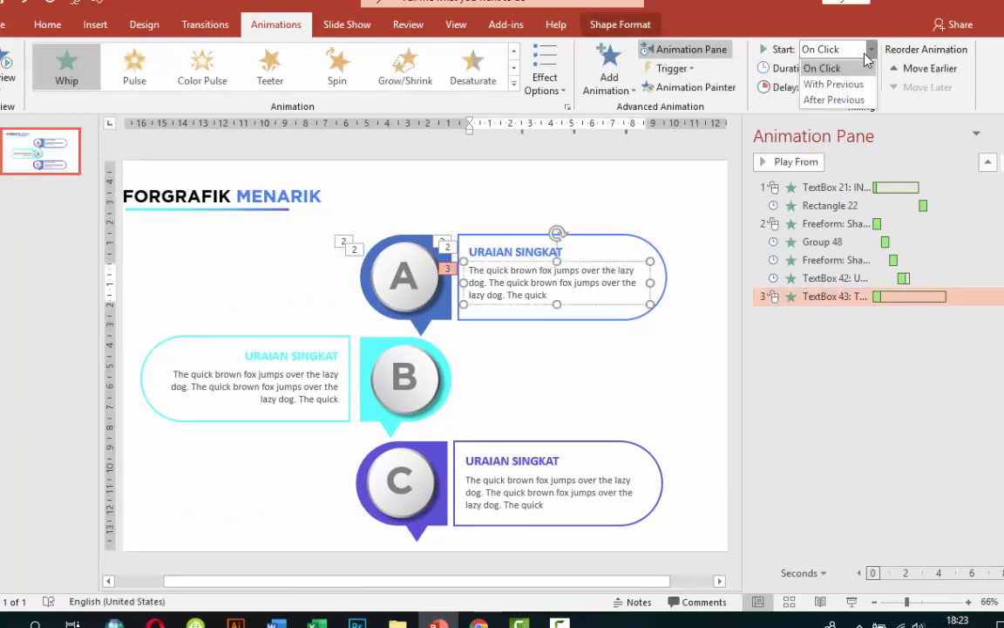
click(835, 98)
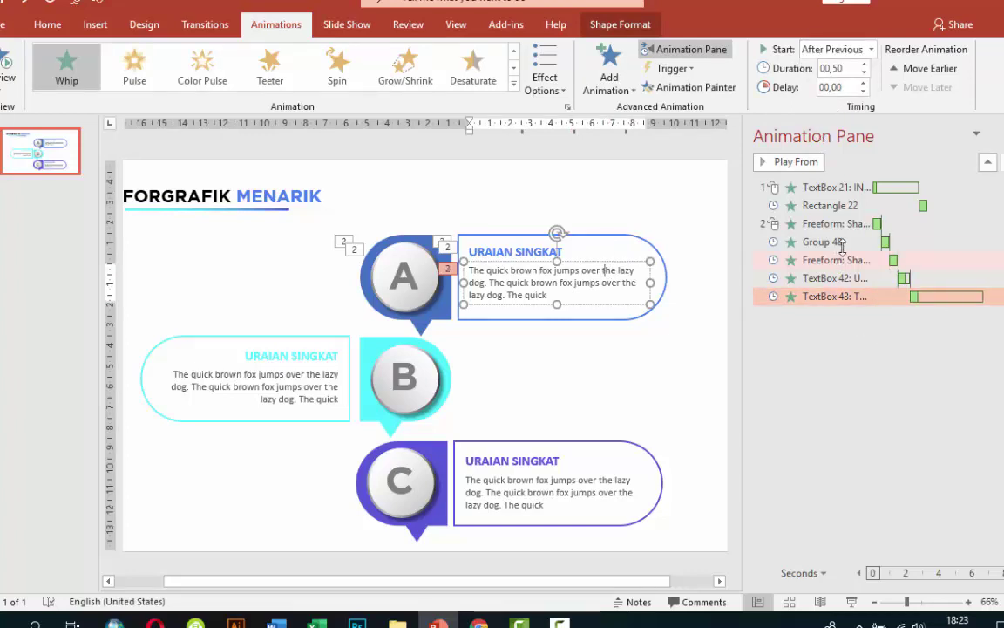
Preview the whole animation sequence from the first item, then stop it
click(835, 187)
click(778, 161)
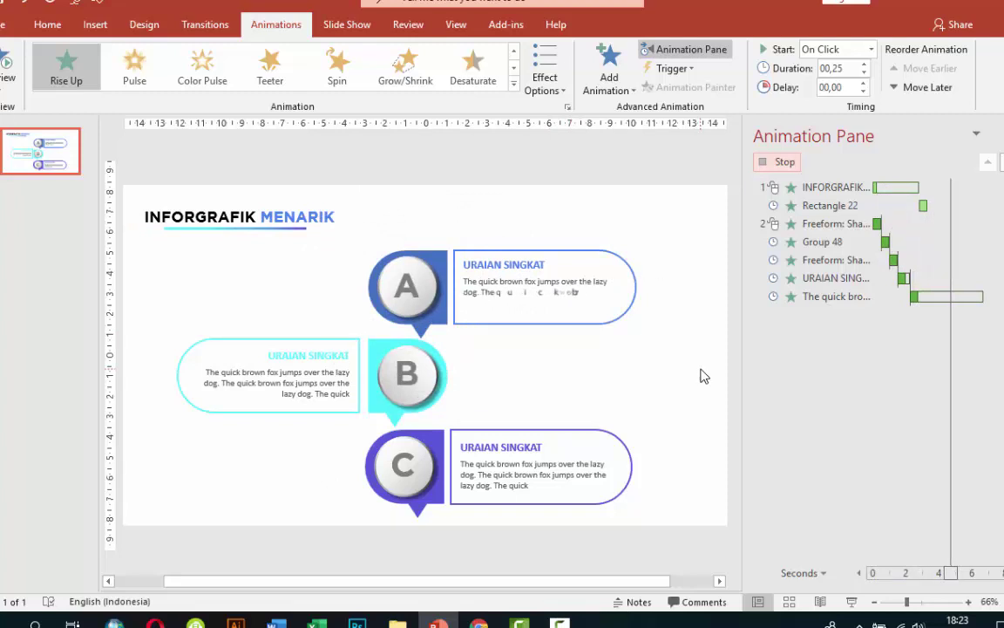
click(575, 347)
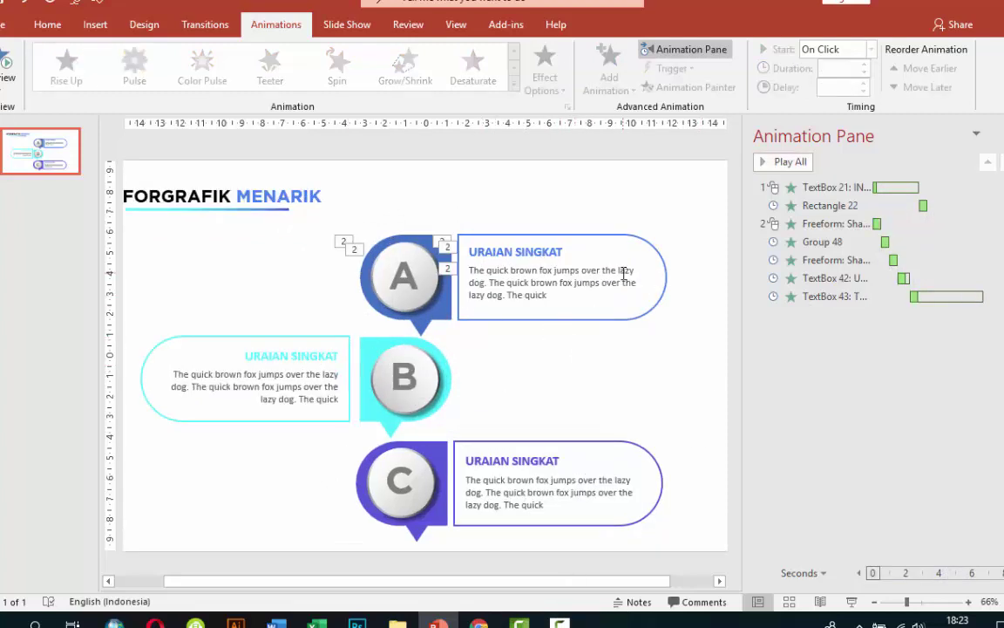
Copy shape A's Basic Zoom entrance onto shape B with the Animation Painter
click(426, 381)
click(435, 371)
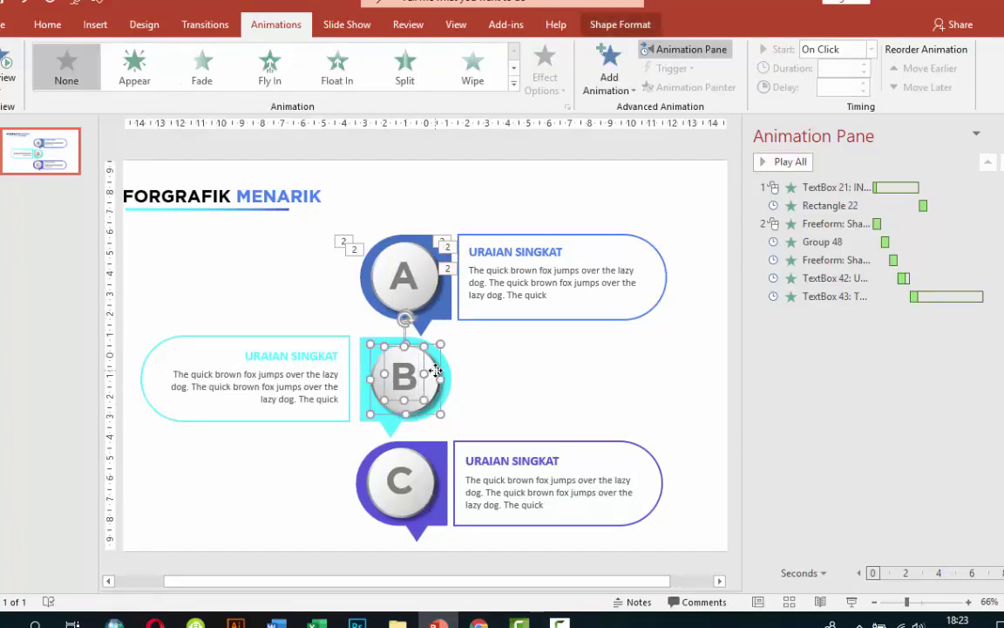
click(434, 371)
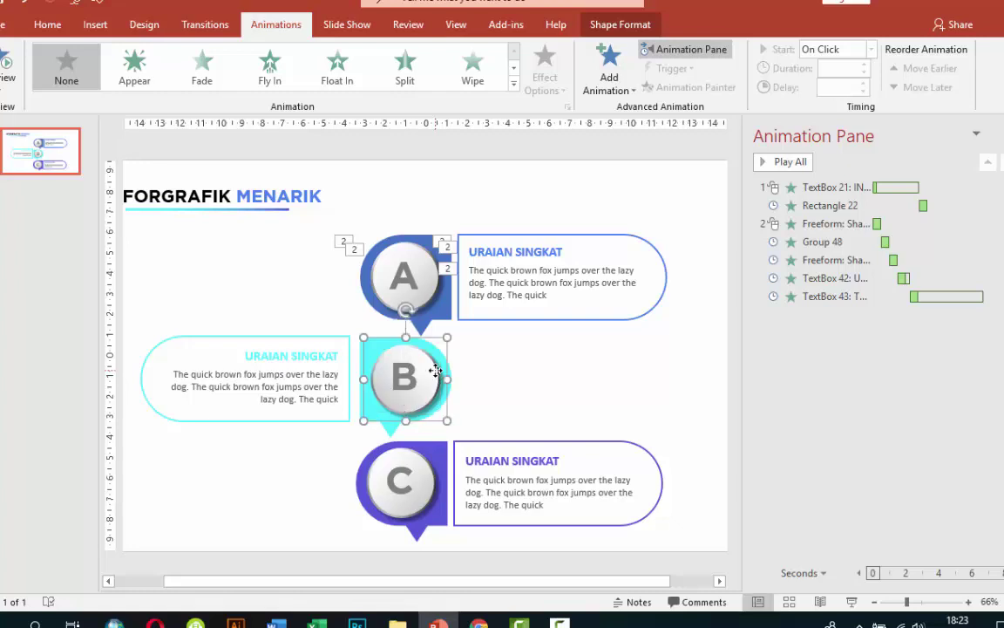
click(512, 367)
click(439, 313)
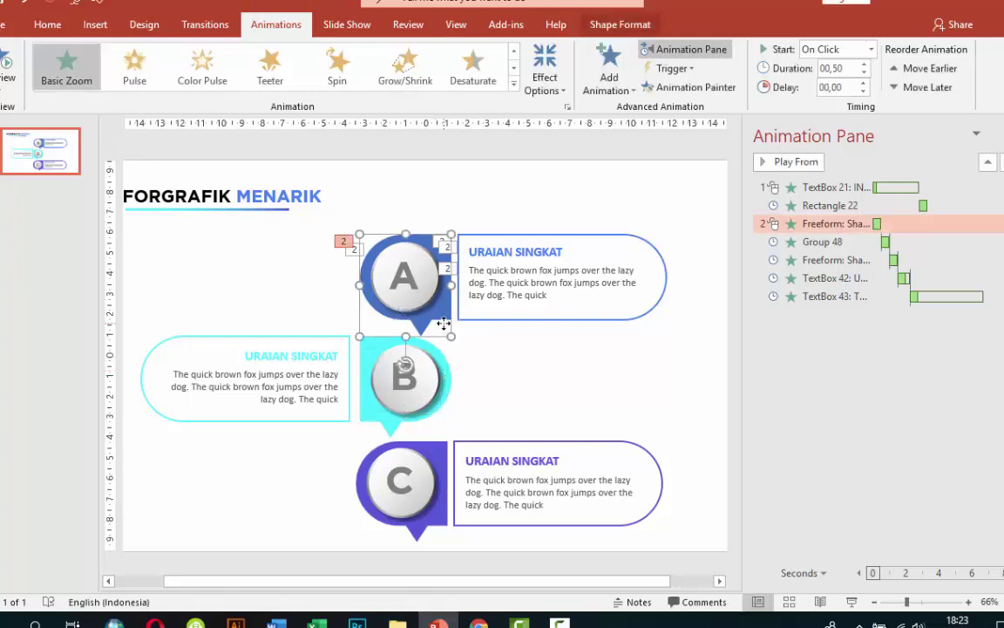
click(697, 89)
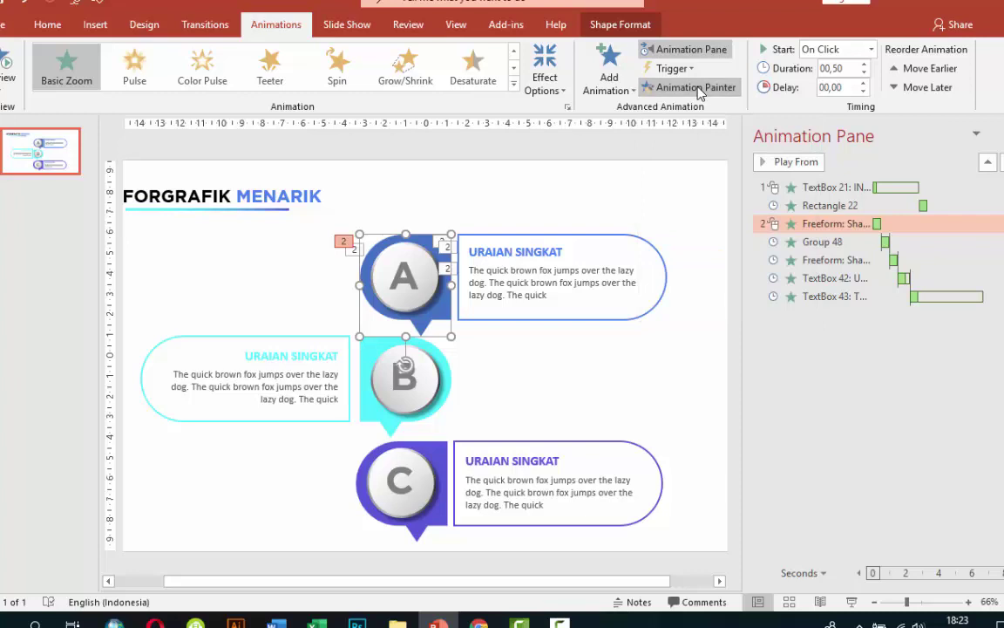
click(366, 423)
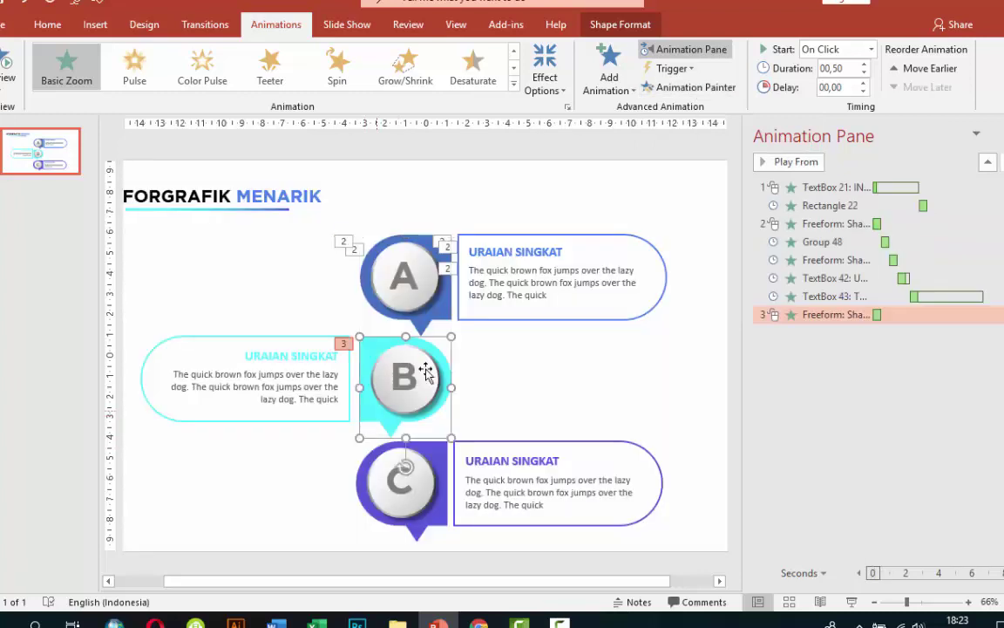
click(420, 285)
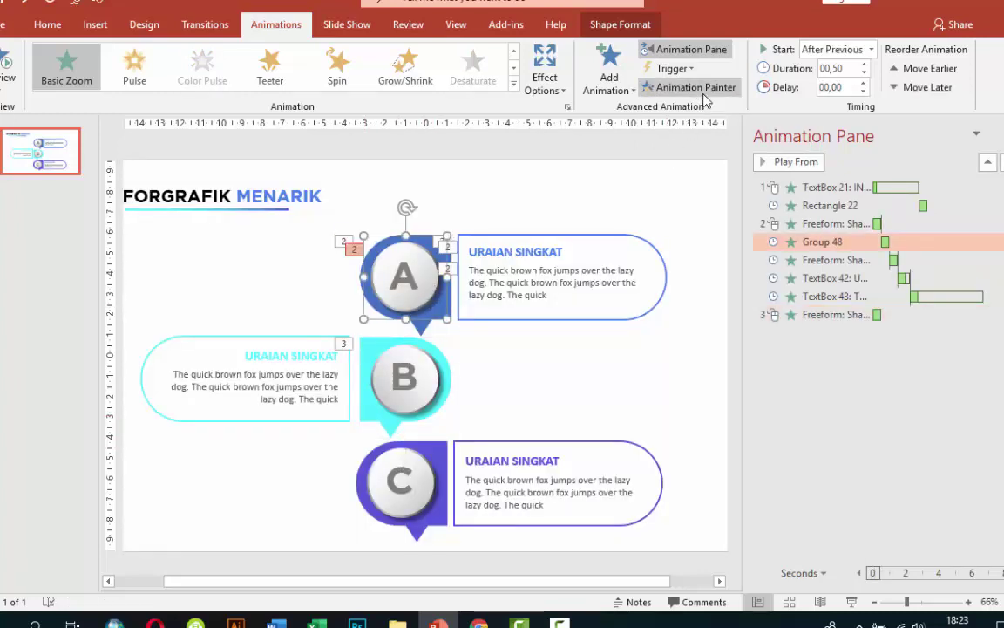
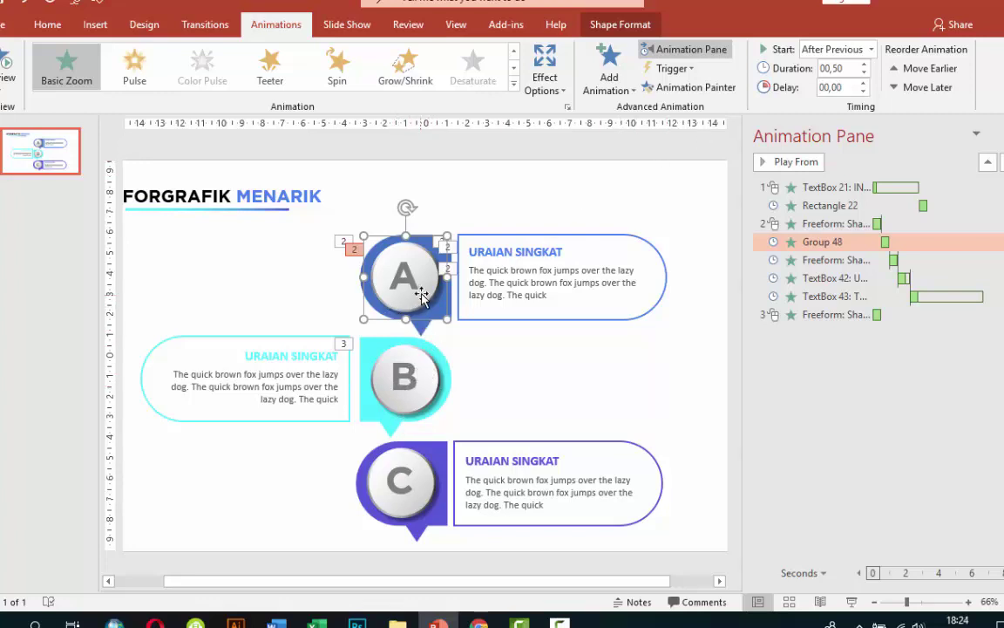
Copy callout A's circle animation and backing-shape Wipe onto callout B's circle and backing shape
click(719, 91)
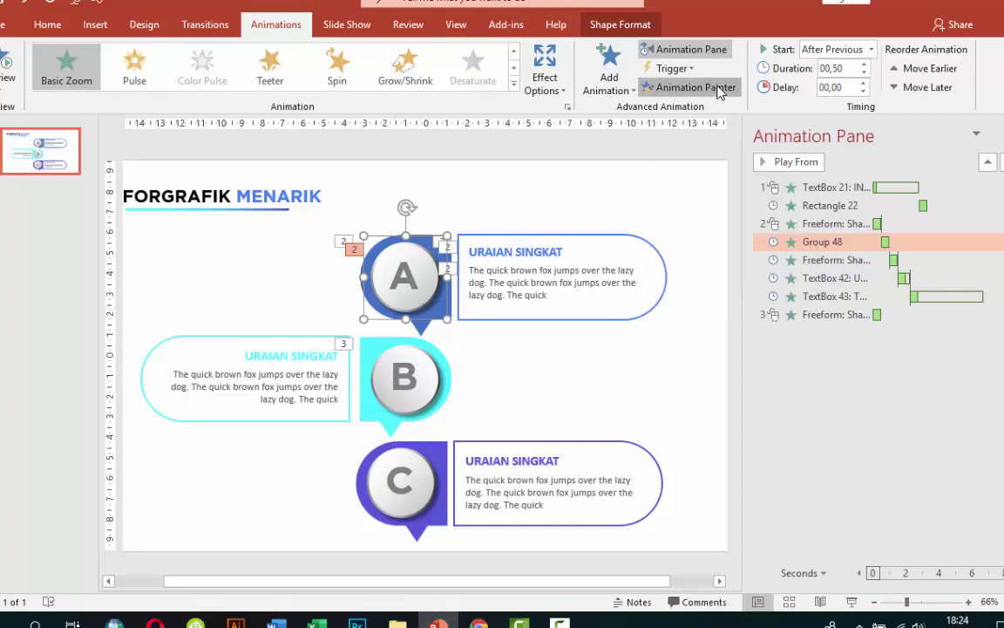
click(426, 383)
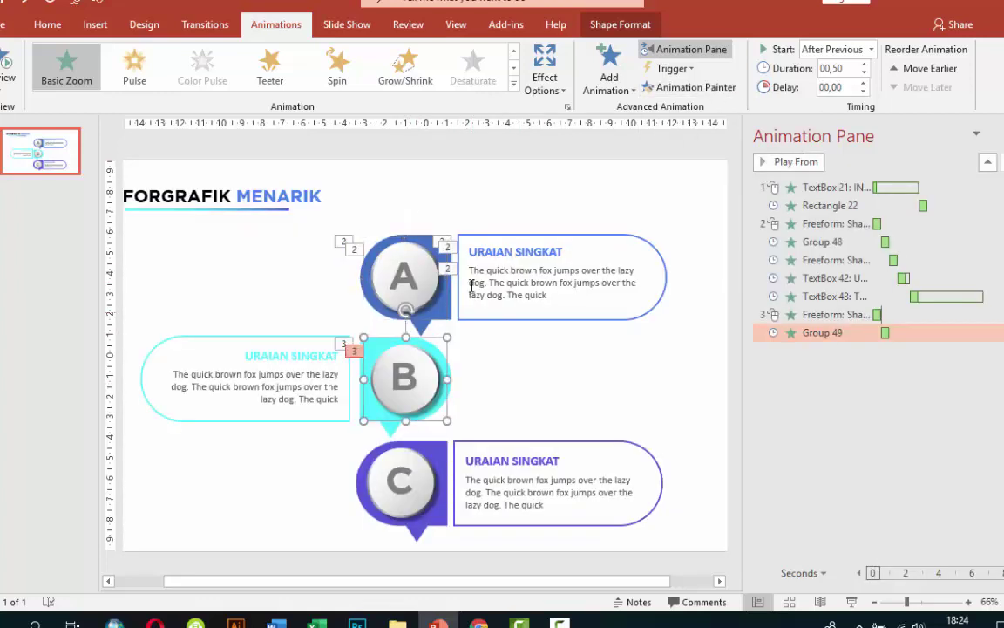
click(618, 236)
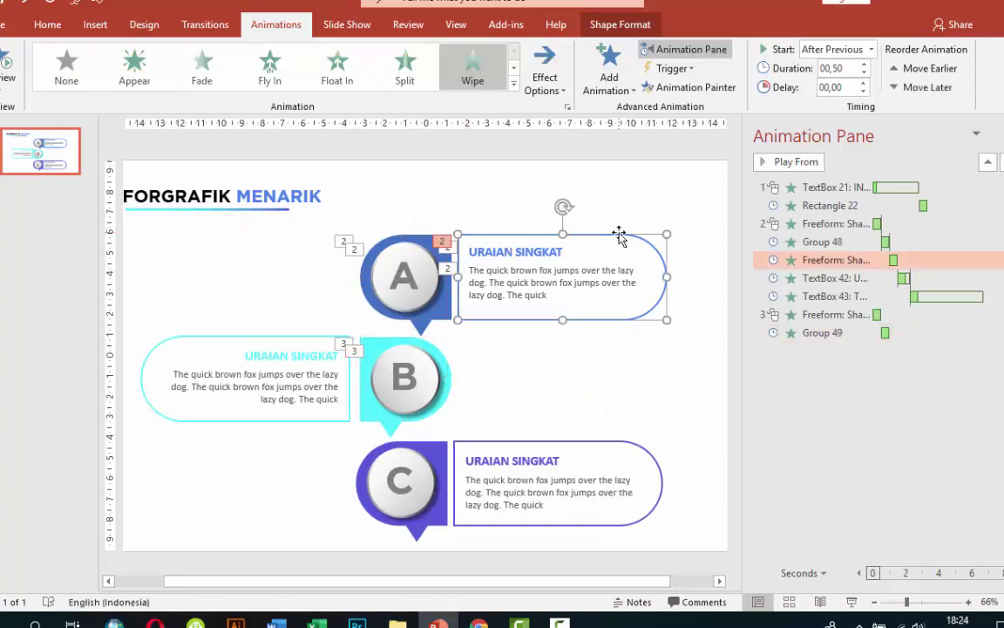
click(687, 92)
click(159, 353)
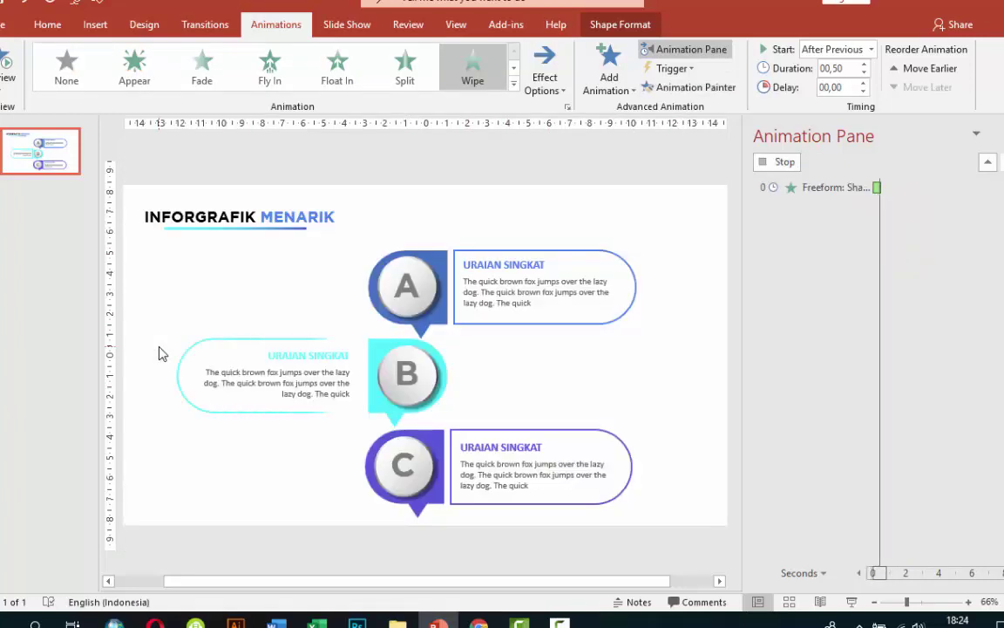
Copy A's Float In title and body-text animations onto B's URAIAN SINGKAT title and body text
click(555, 259)
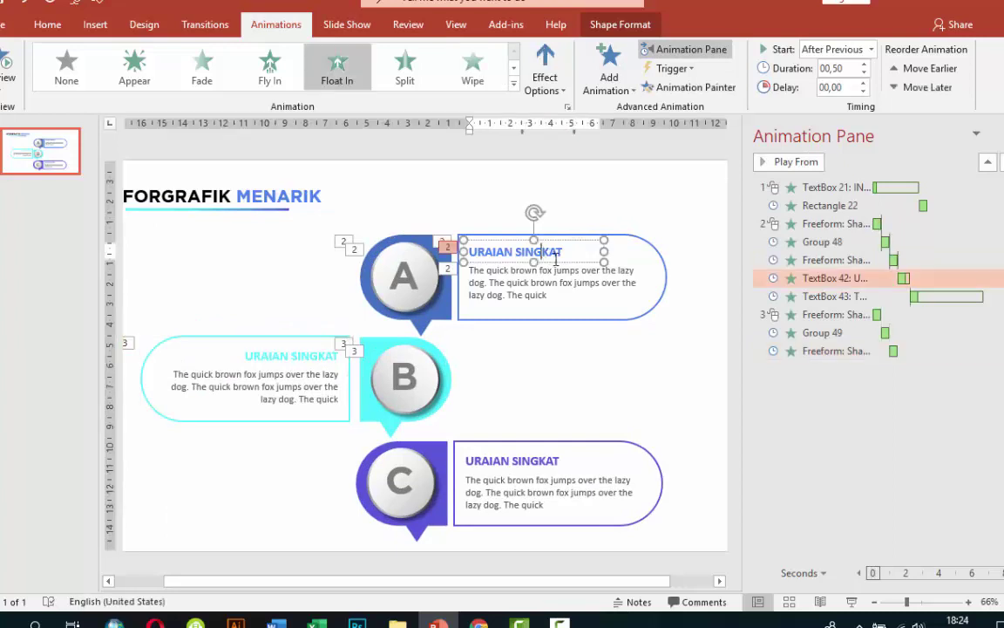
click(688, 87)
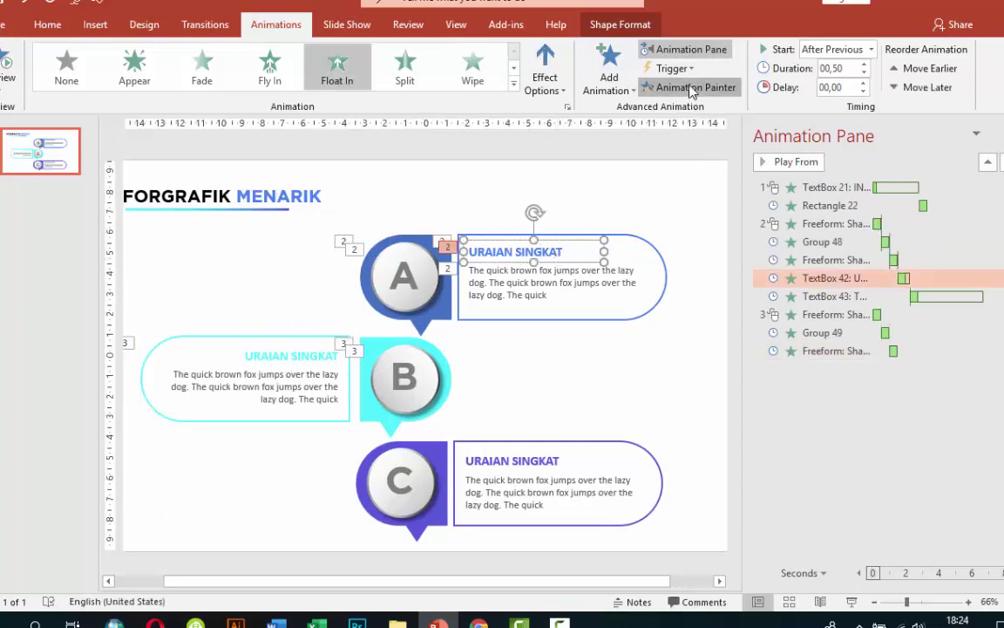
click(273, 357)
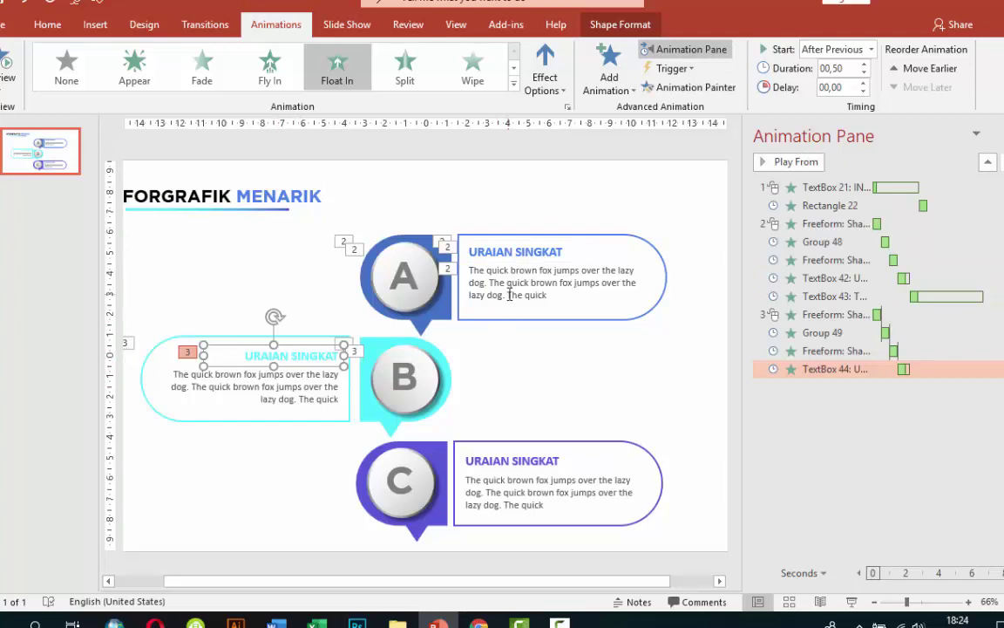
click(508, 294)
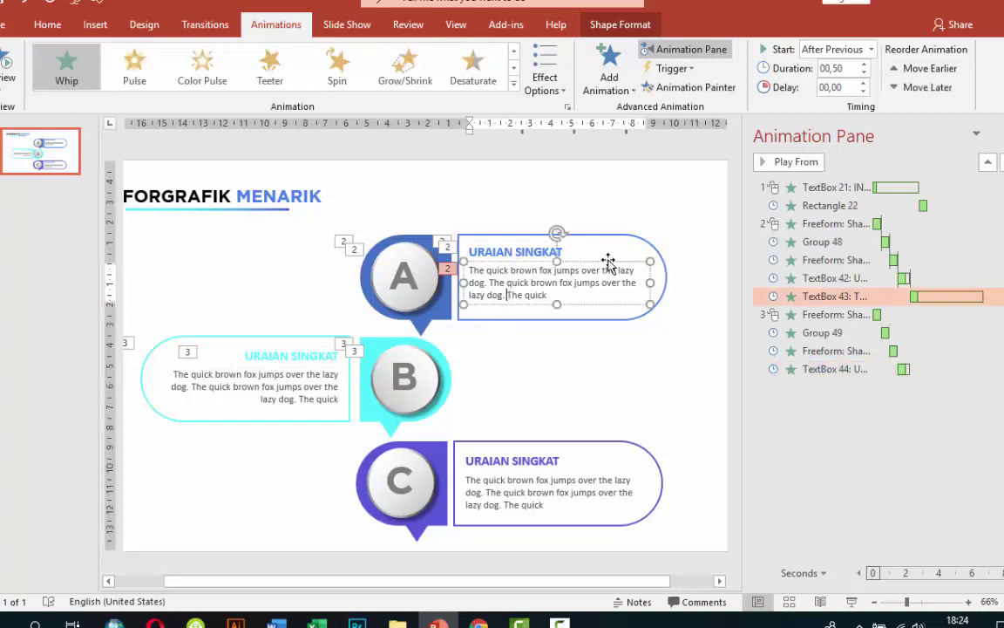
click(609, 262)
click(280, 388)
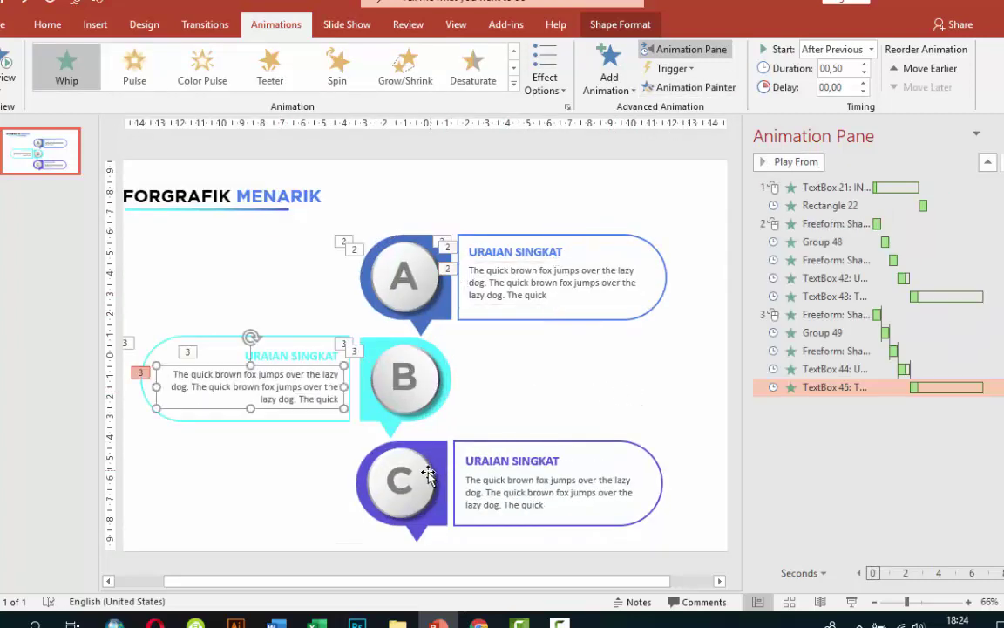
click(415, 481)
click(421, 489)
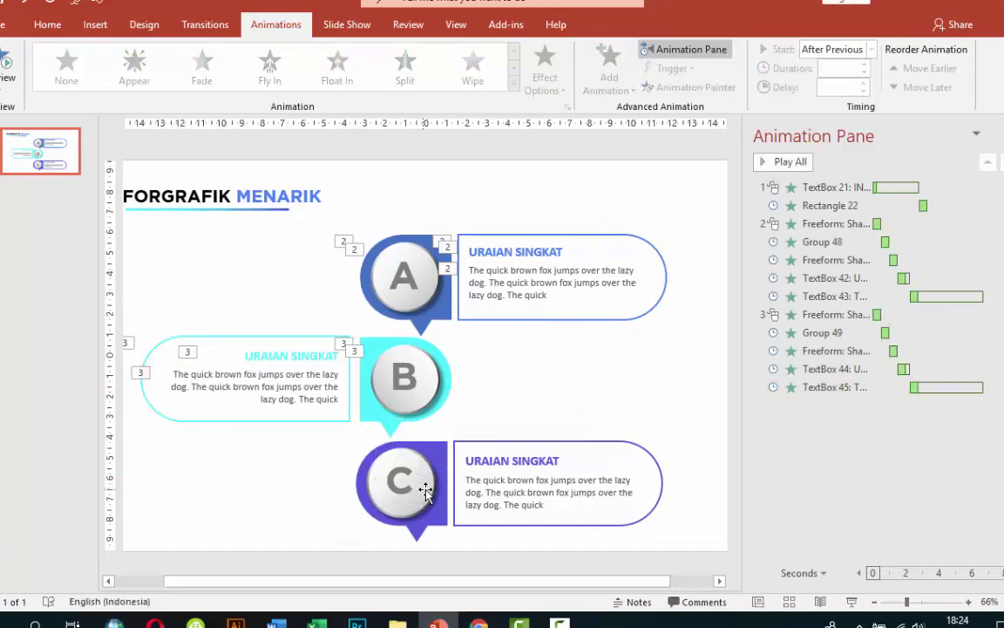
Copy callout B's backing-shape and circle animations onto callout C's backing shape and circle
click(405, 483)
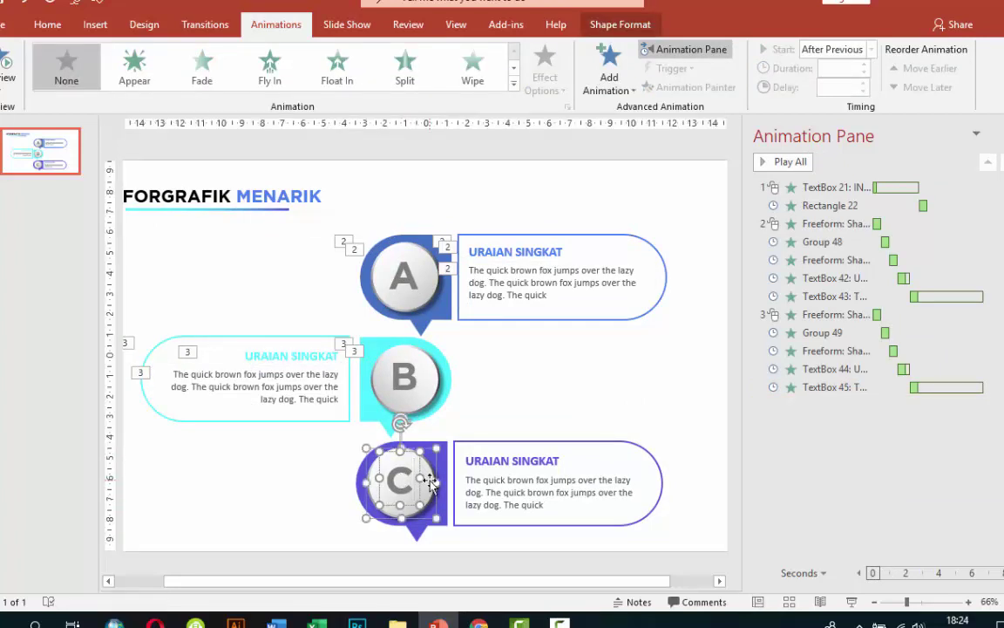
click(429, 482)
click(421, 380)
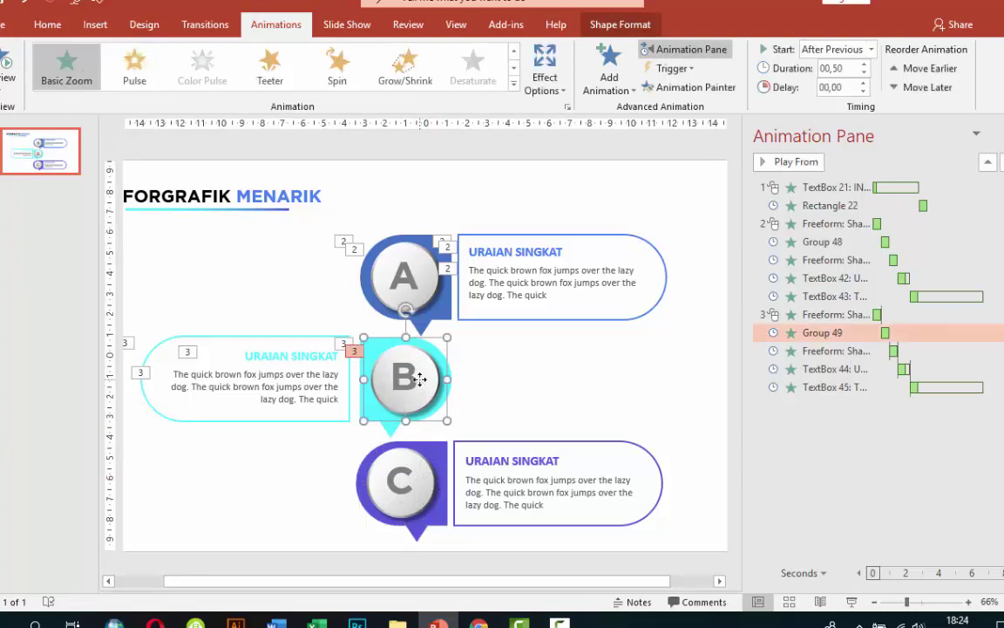
click(691, 87)
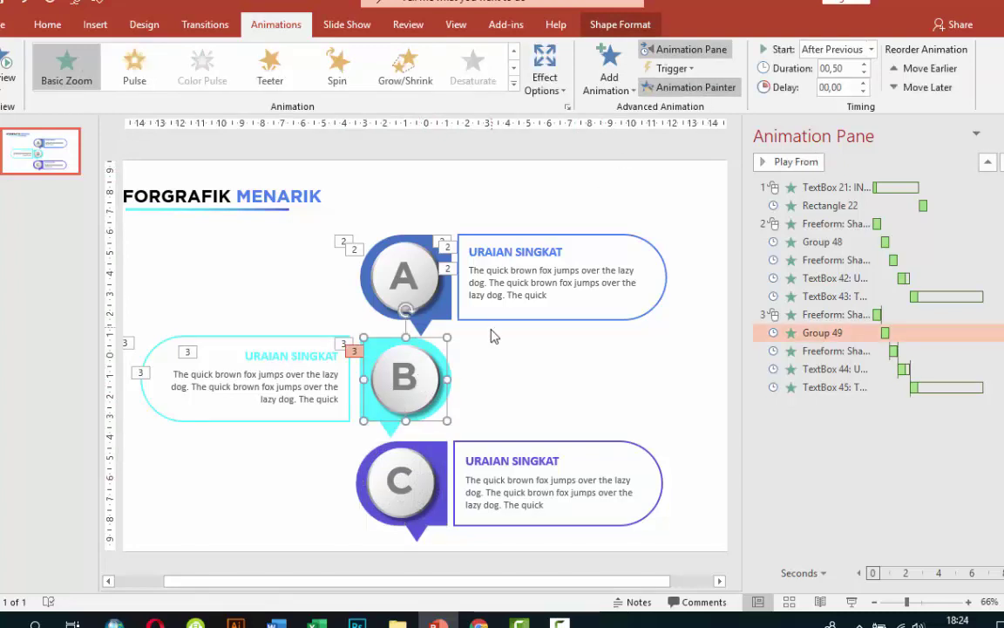
click(467, 362)
click(446, 389)
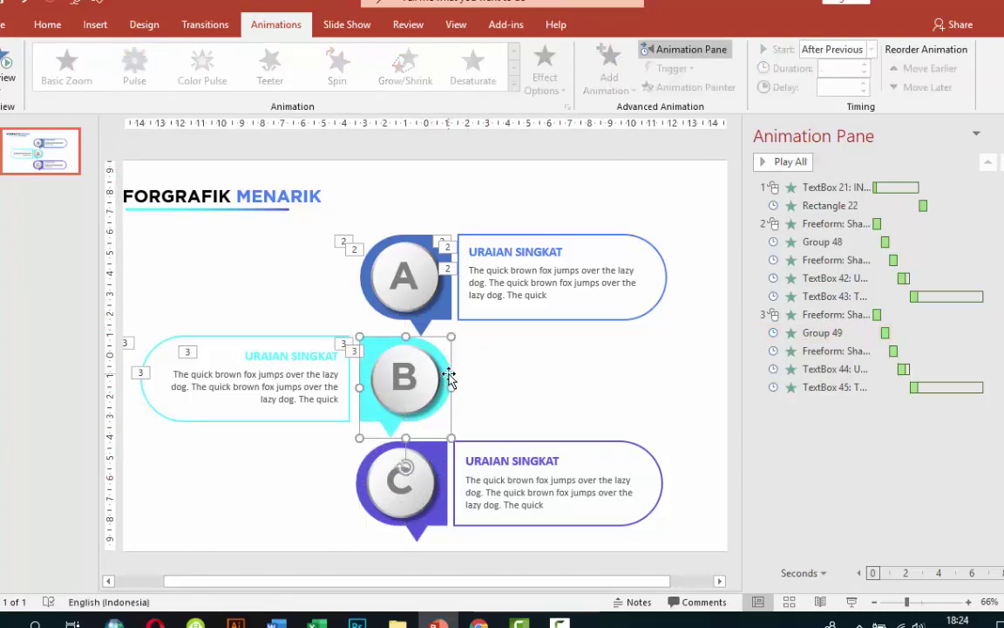
click(693, 87)
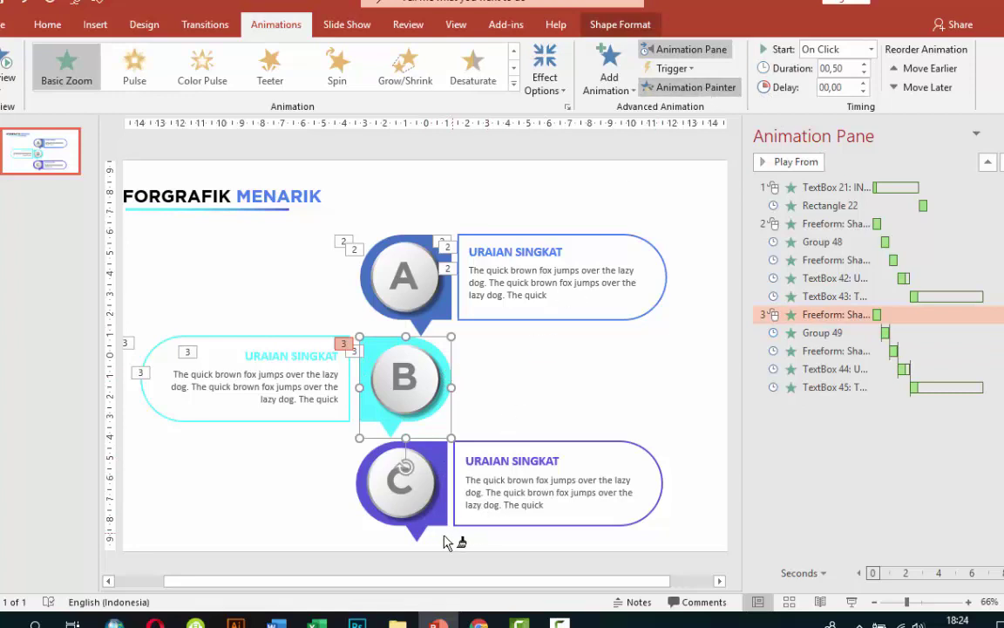
click(388, 491)
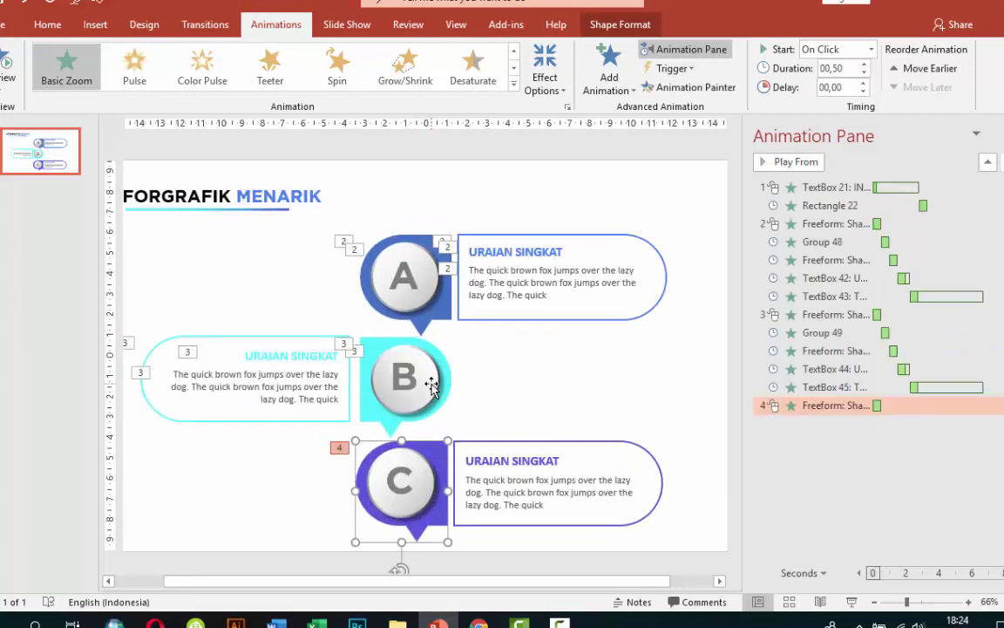
click(432, 370)
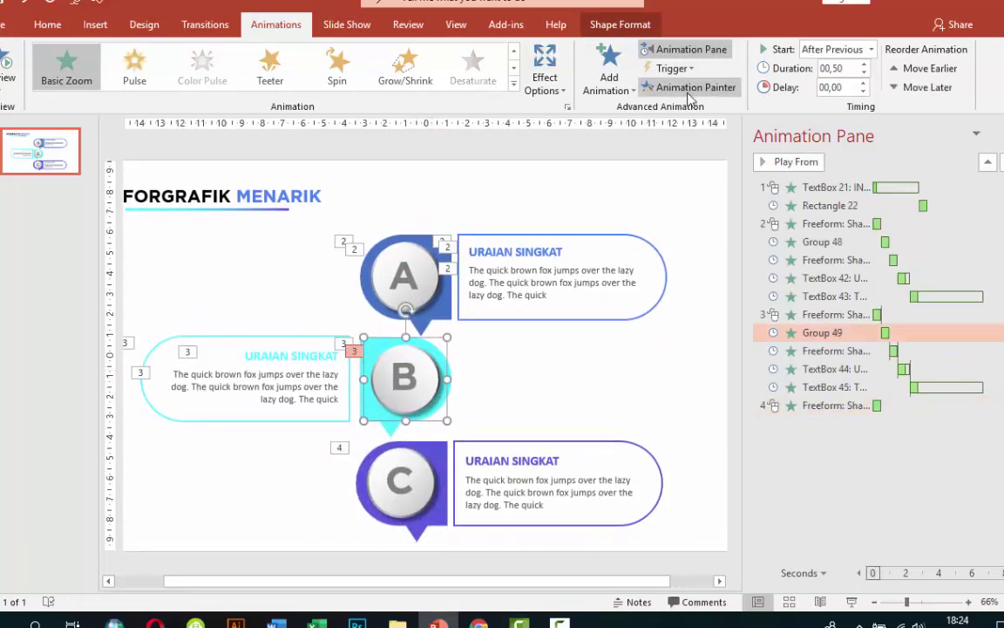
click(414, 482)
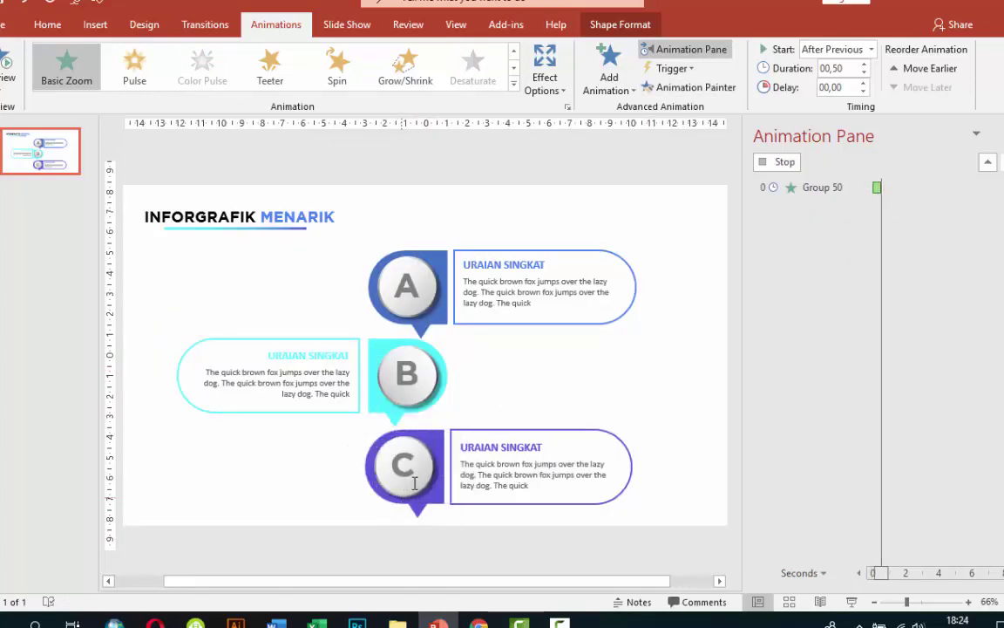
Copy B's outline box and URAIAN SINGKAT heading animations onto C's outline box and heading
click(319, 337)
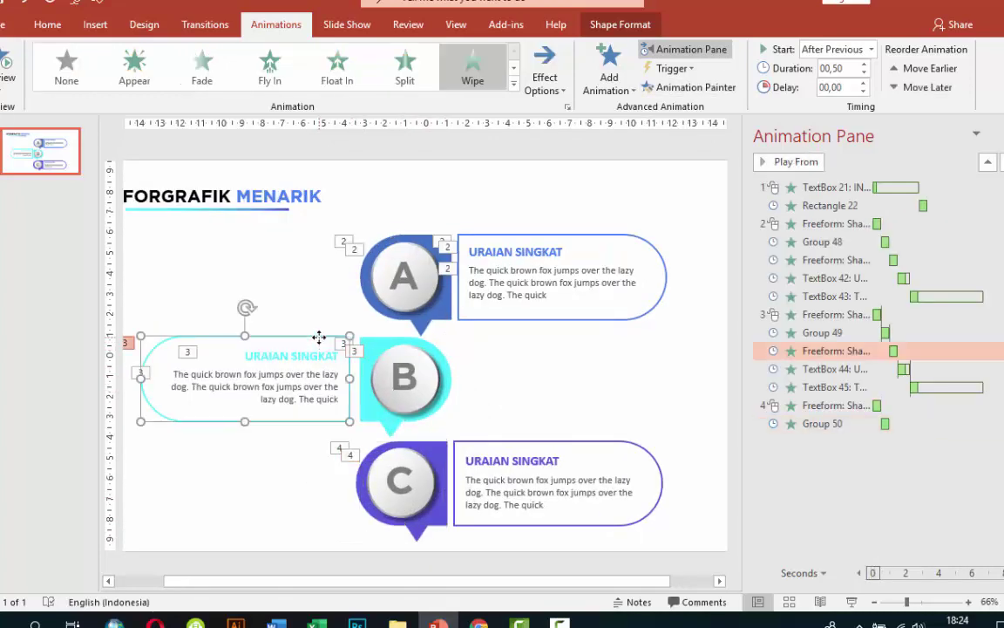
click(654, 87)
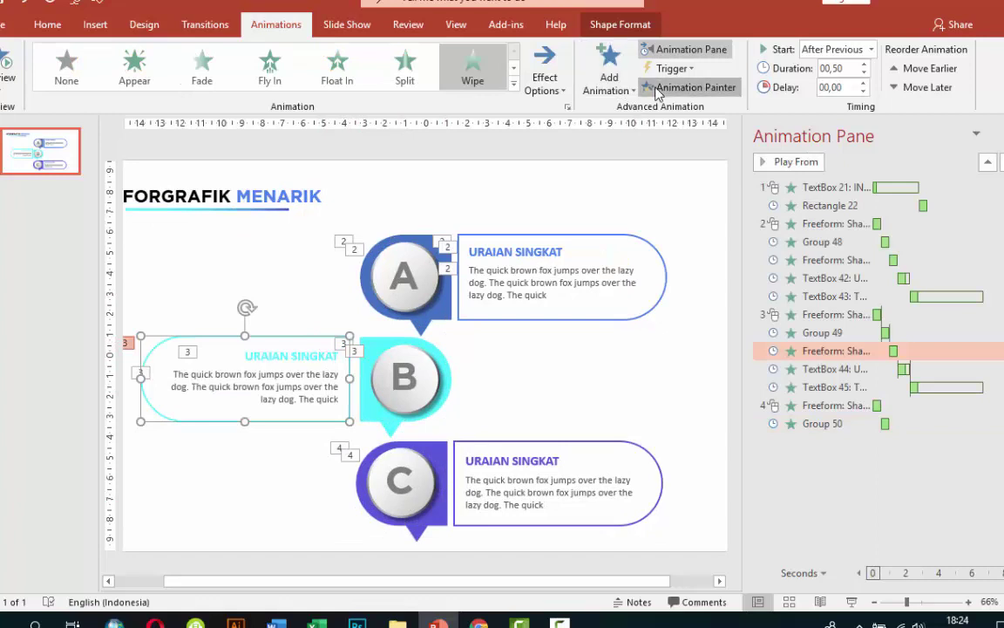
click(575, 447)
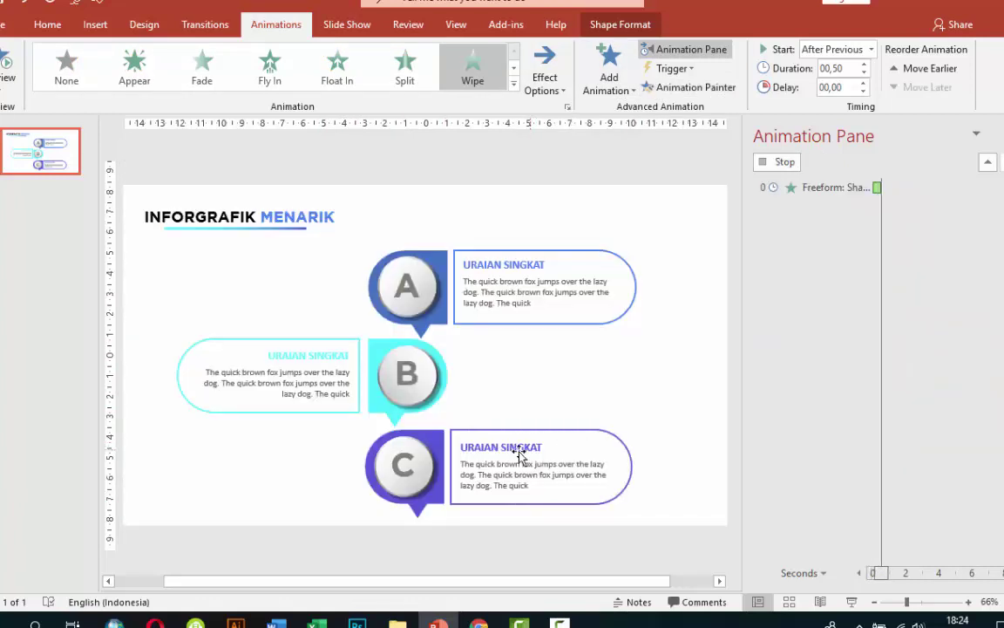
click(315, 354)
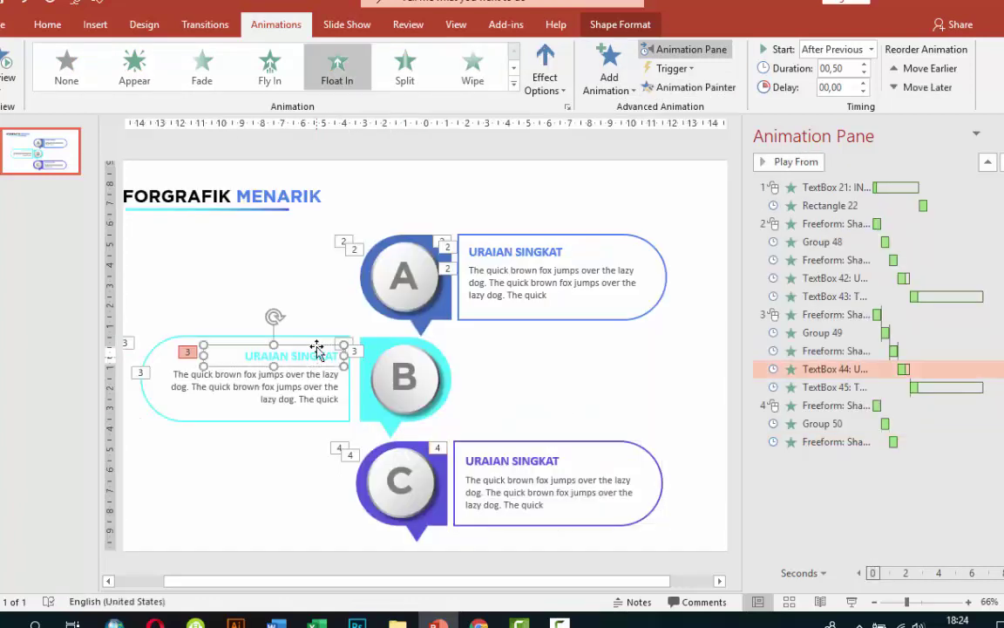
click(693, 87)
click(475, 464)
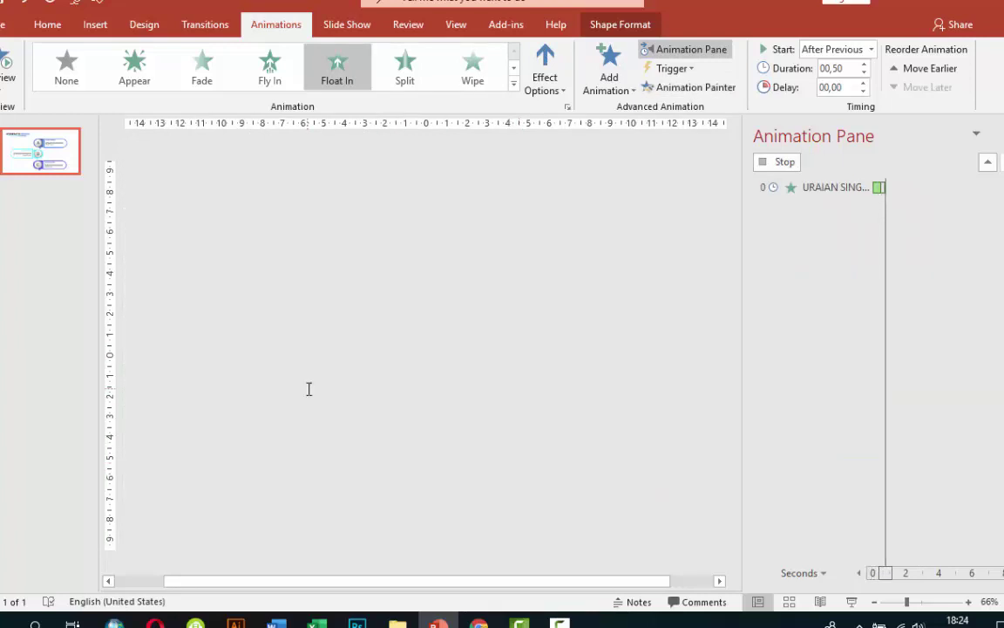
Copy B's body-text animation onto C's body text, then reselect B's outline box
click(319, 386)
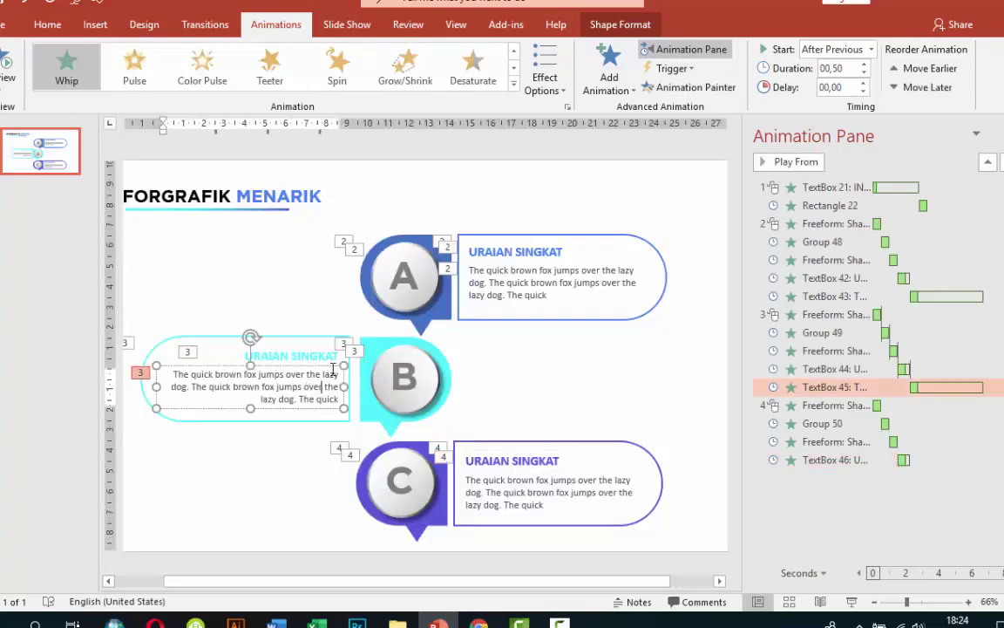
click(301, 336)
click(693, 87)
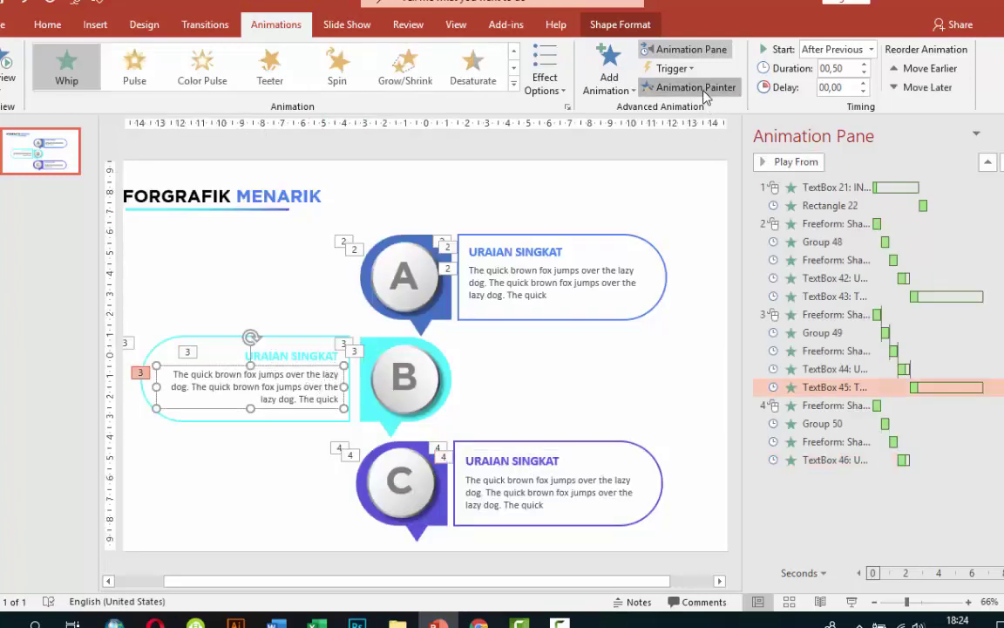
click(585, 480)
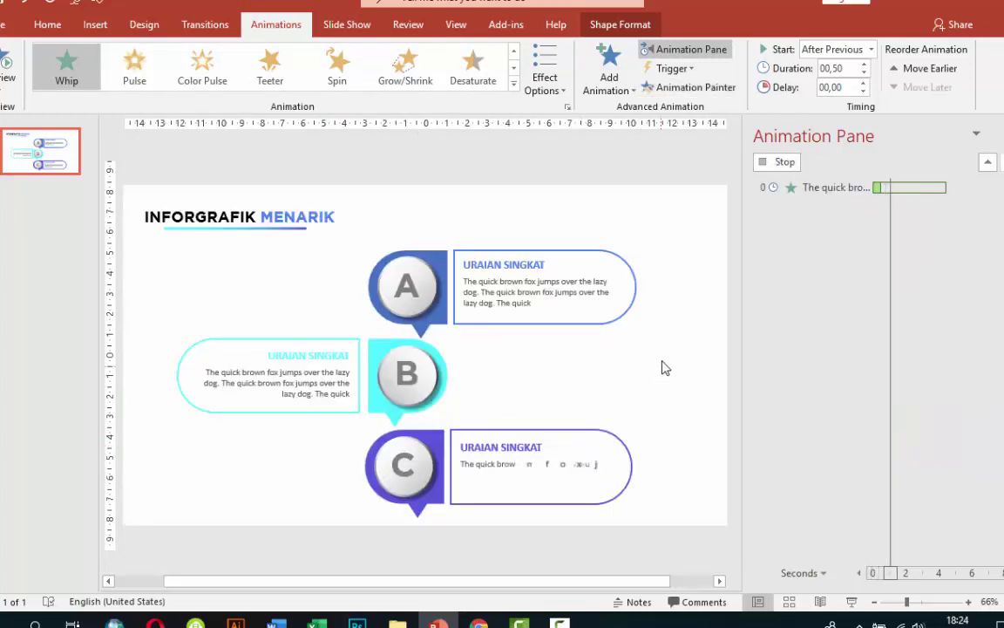
click(273, 340)
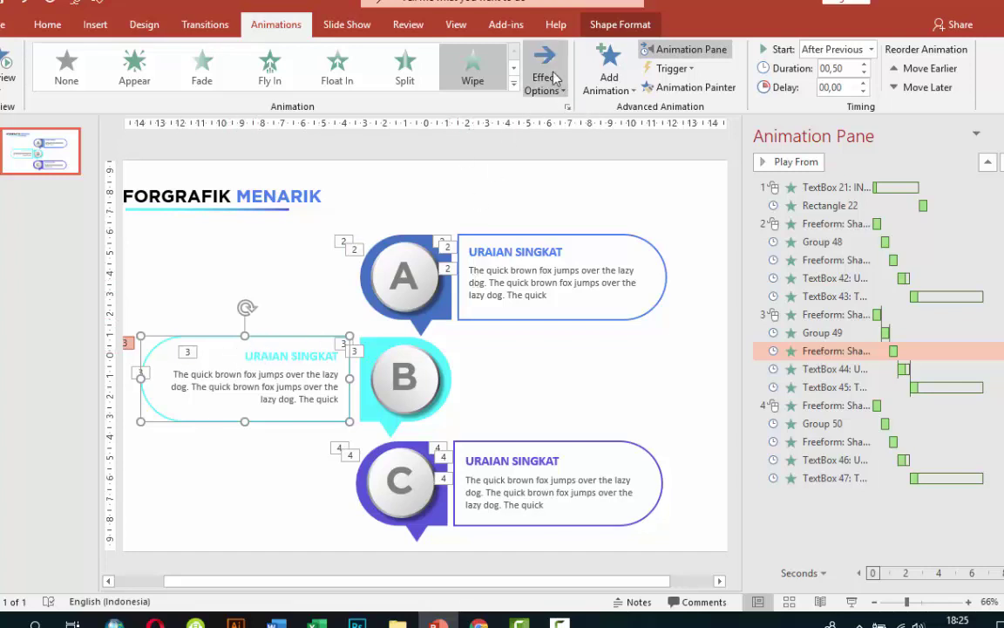
Set B's outline box Wipe to enter From Right, then select the slide title's animation
click(548, 79)
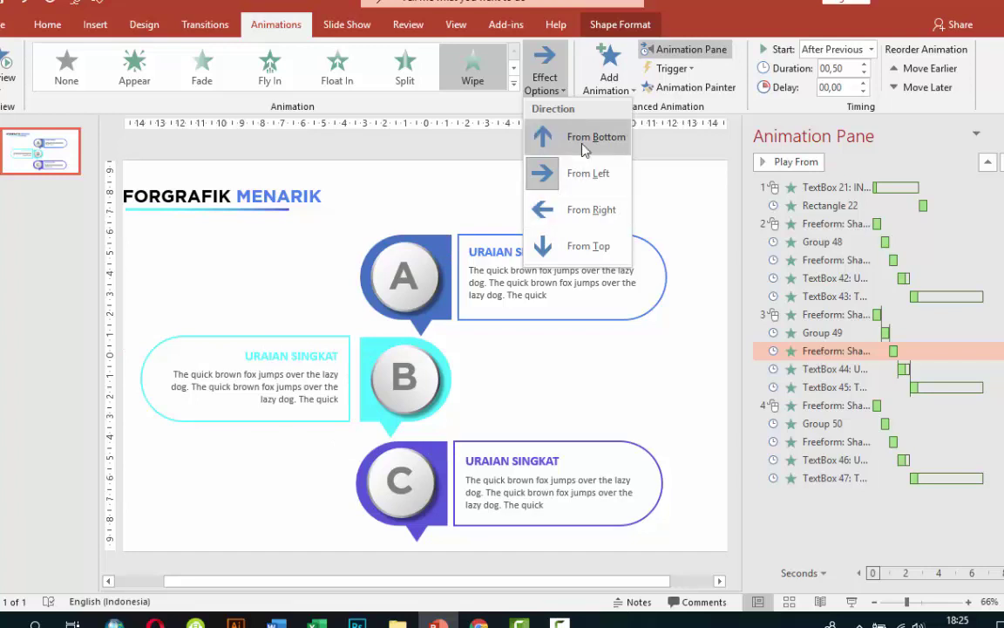
click(575, 211)
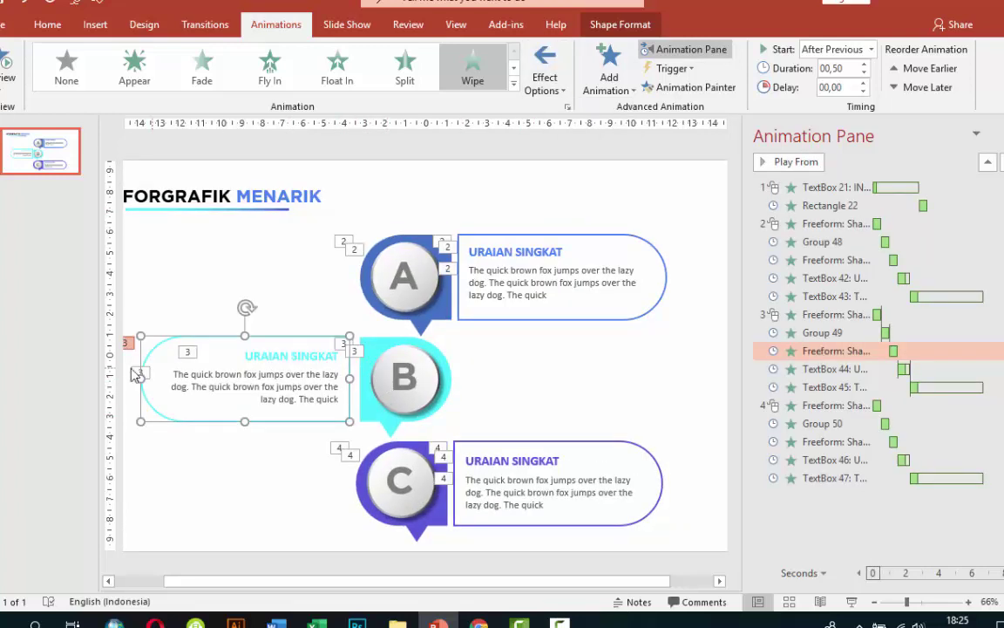
click(819, 189)
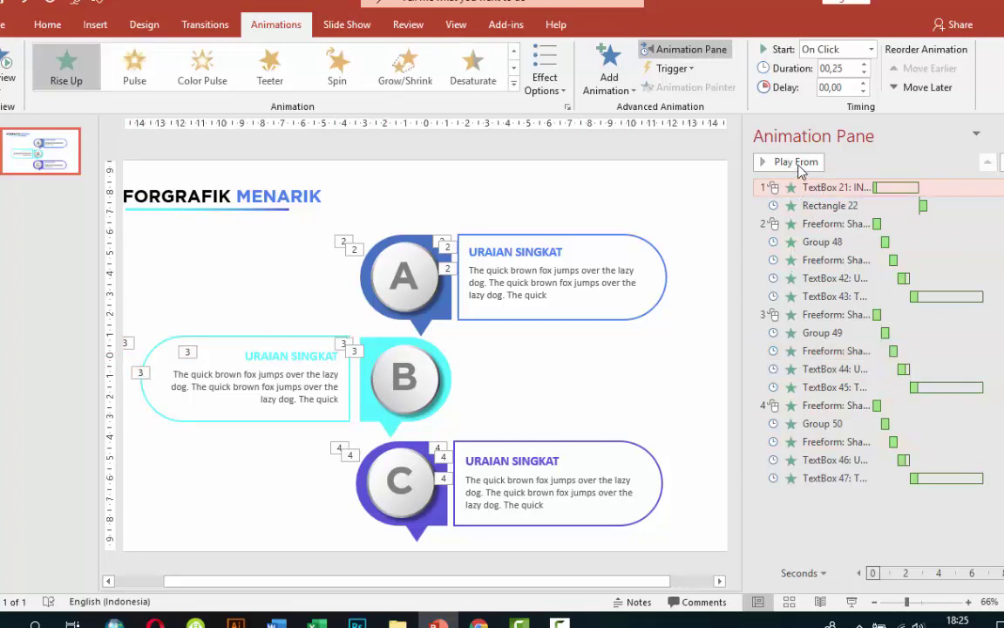
click(852, 601)
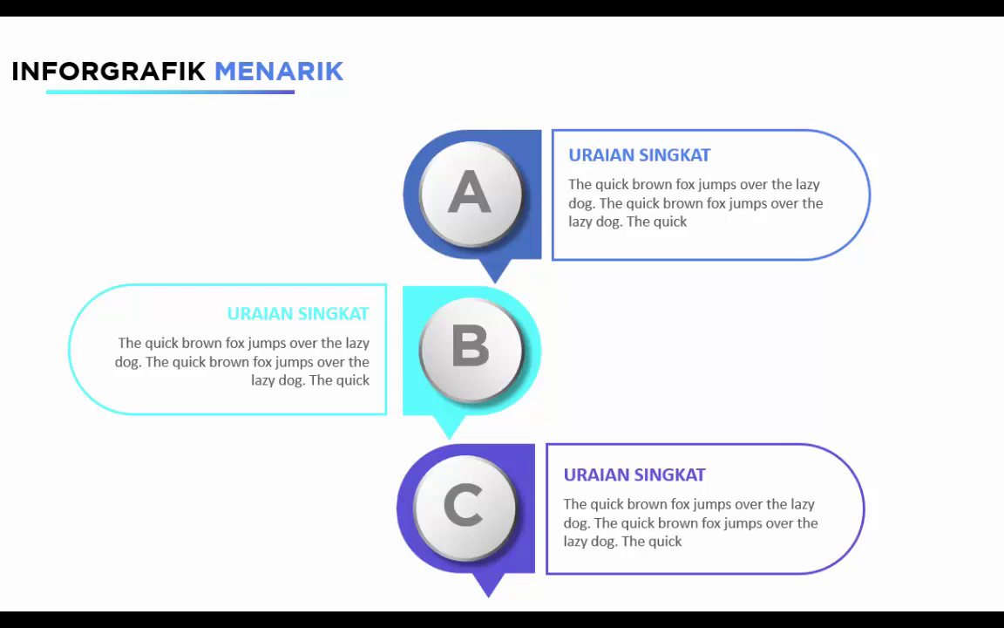
End the slide show, deselect everything, hide the Animation Pane, and return to Home
key(Escape)
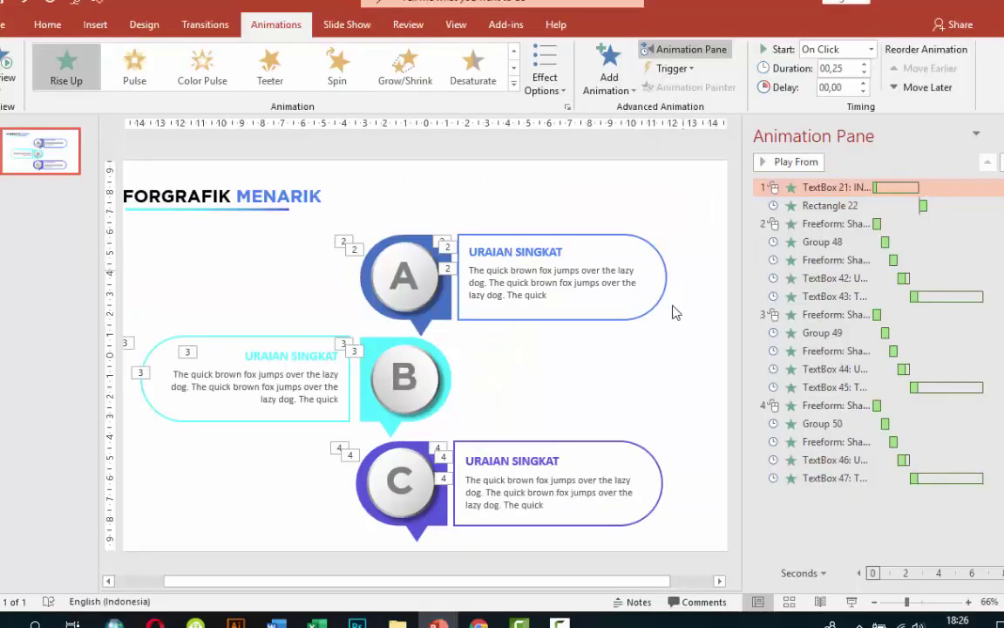
click(628, 384)
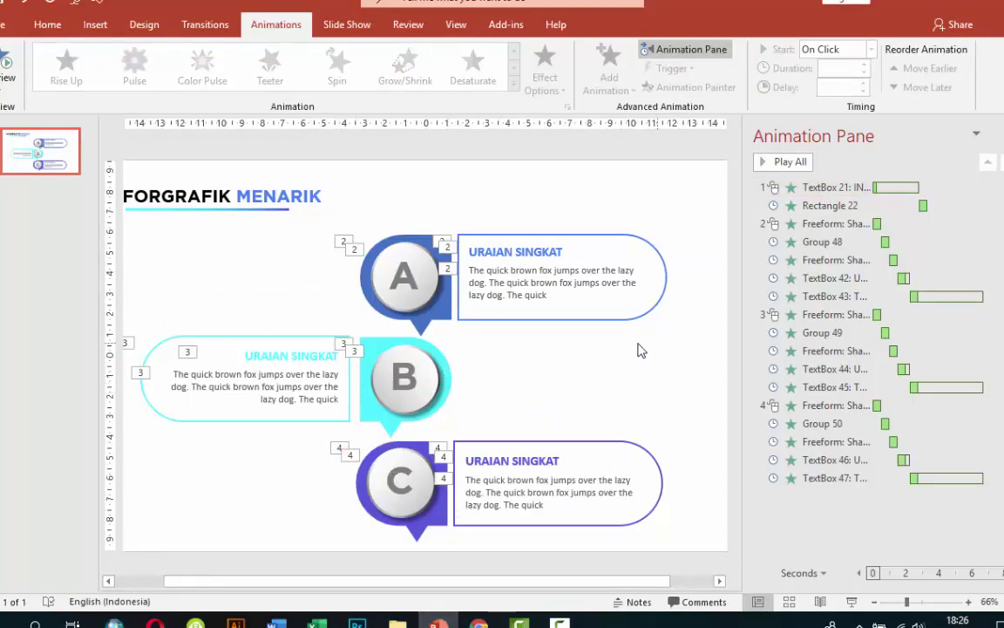
click(998, 135)
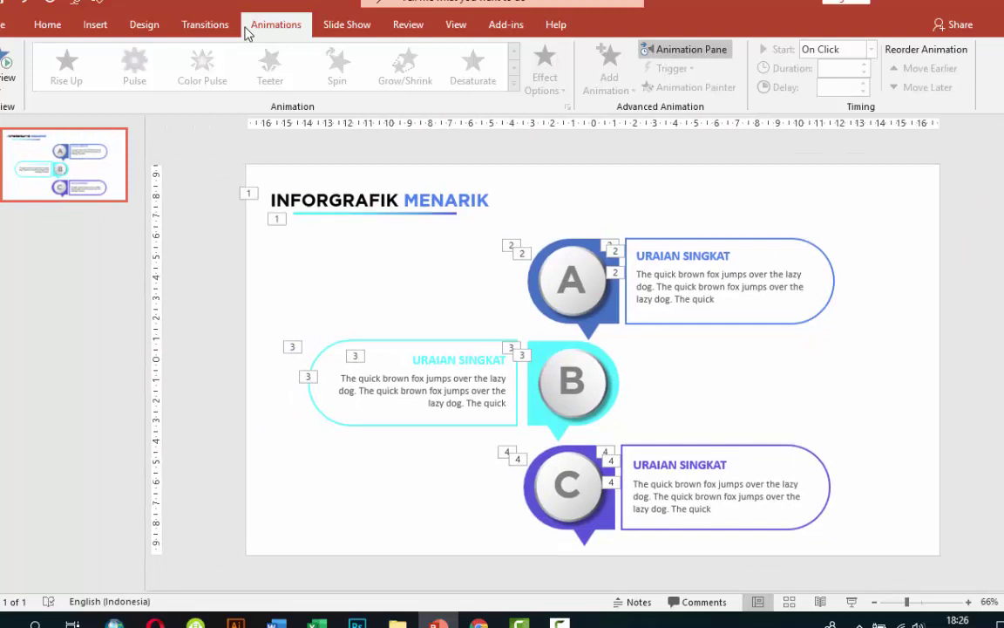
click(45, 26)
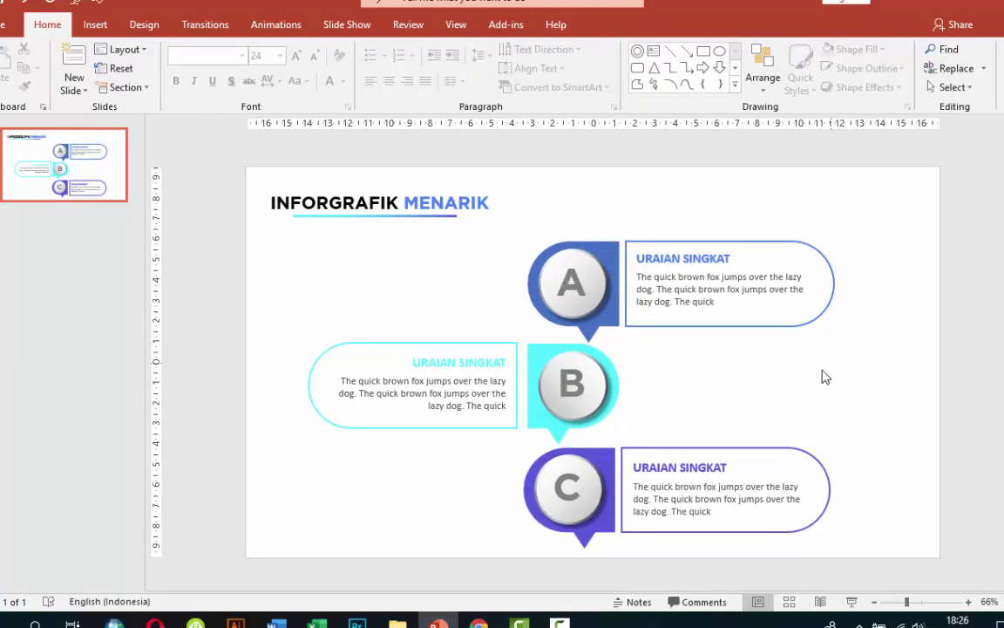